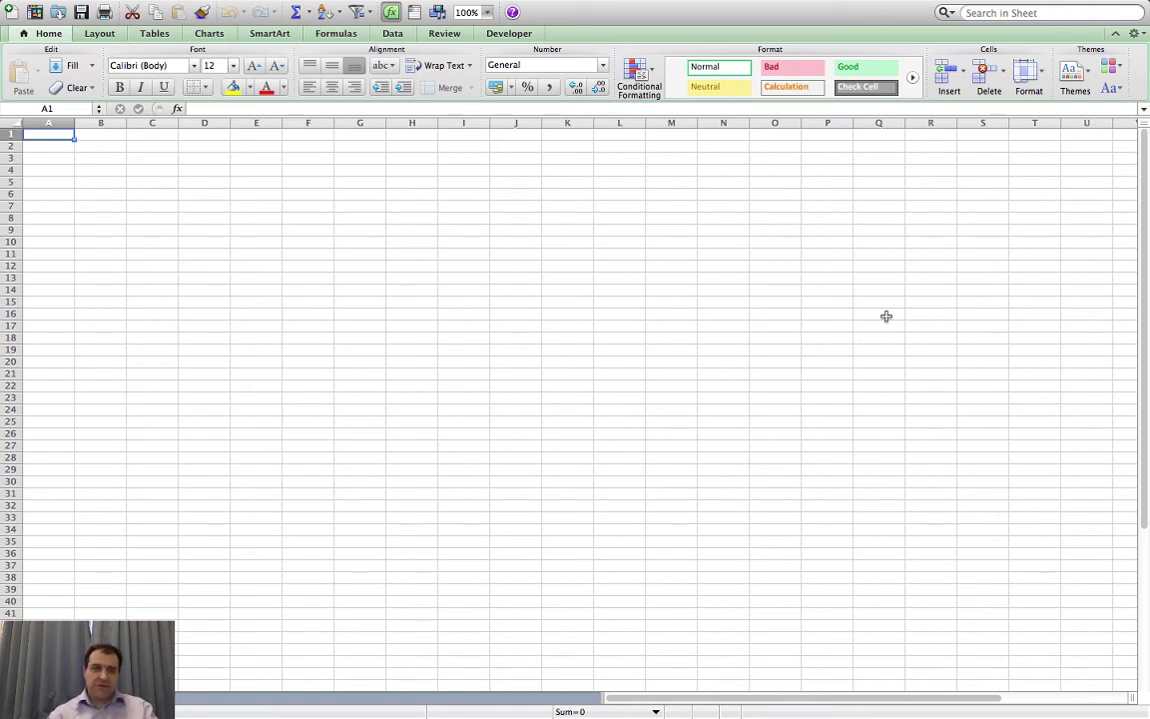
Step: Enter the starting loan amount 3000000 in cell D4
key("Right")
key("Down")
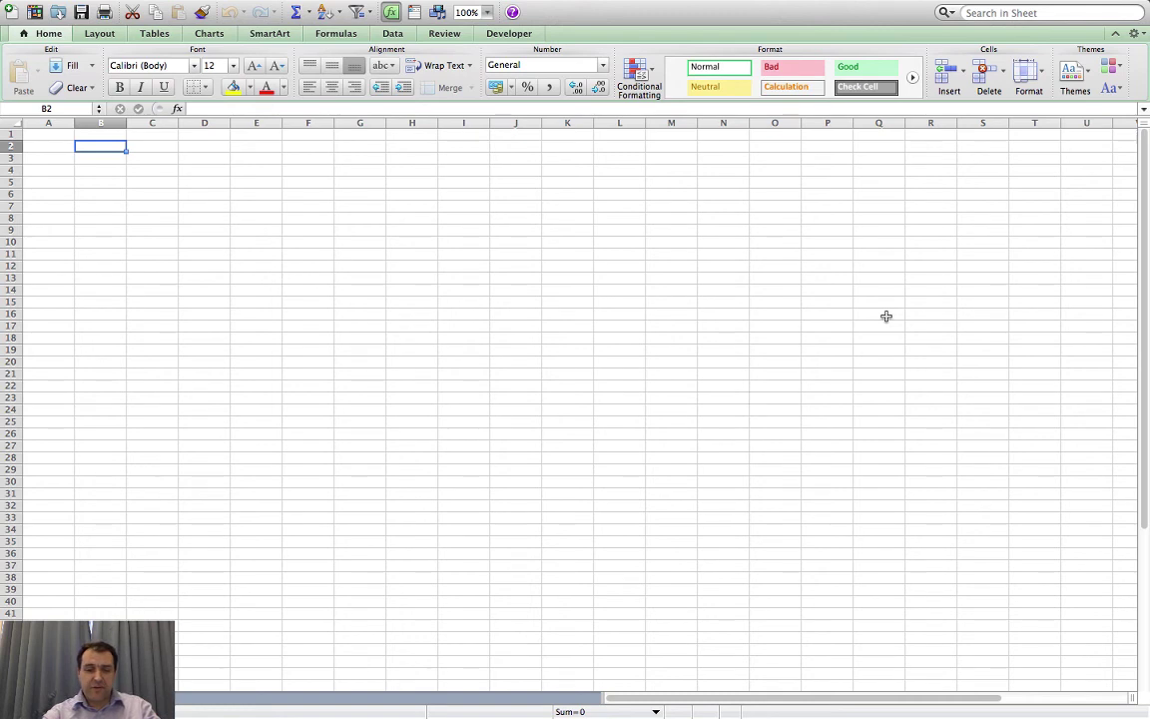
key("Down")
key("Down")
key("Right")
key("Right")
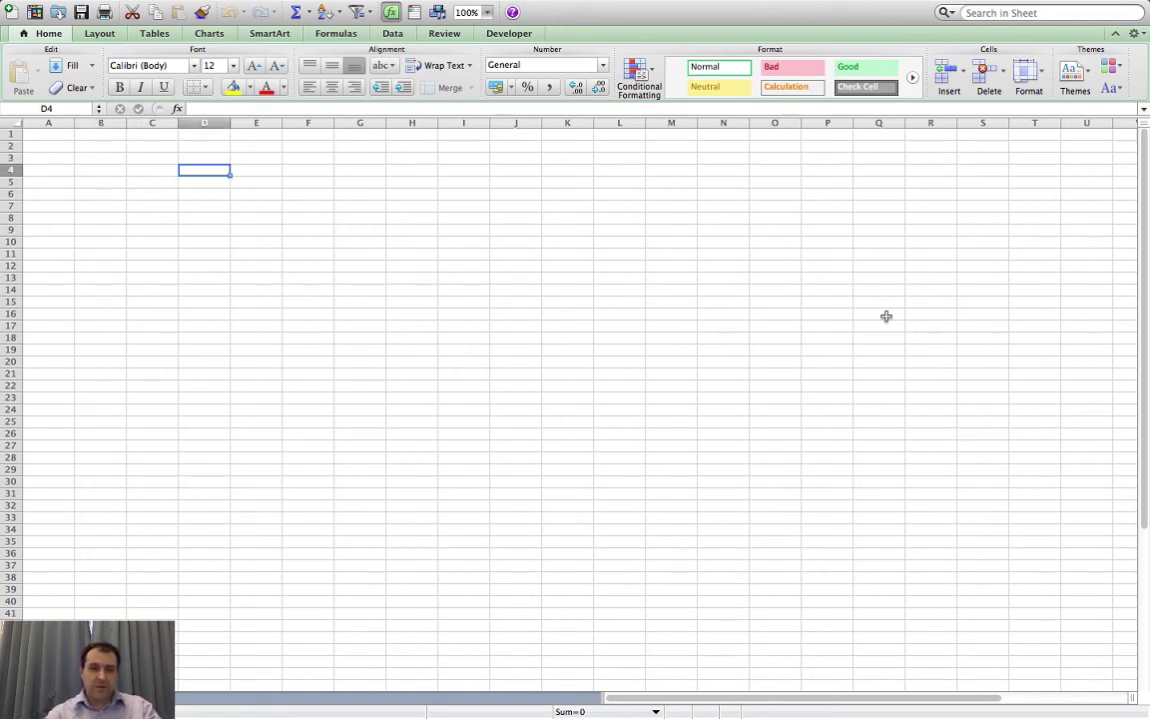
type("300")
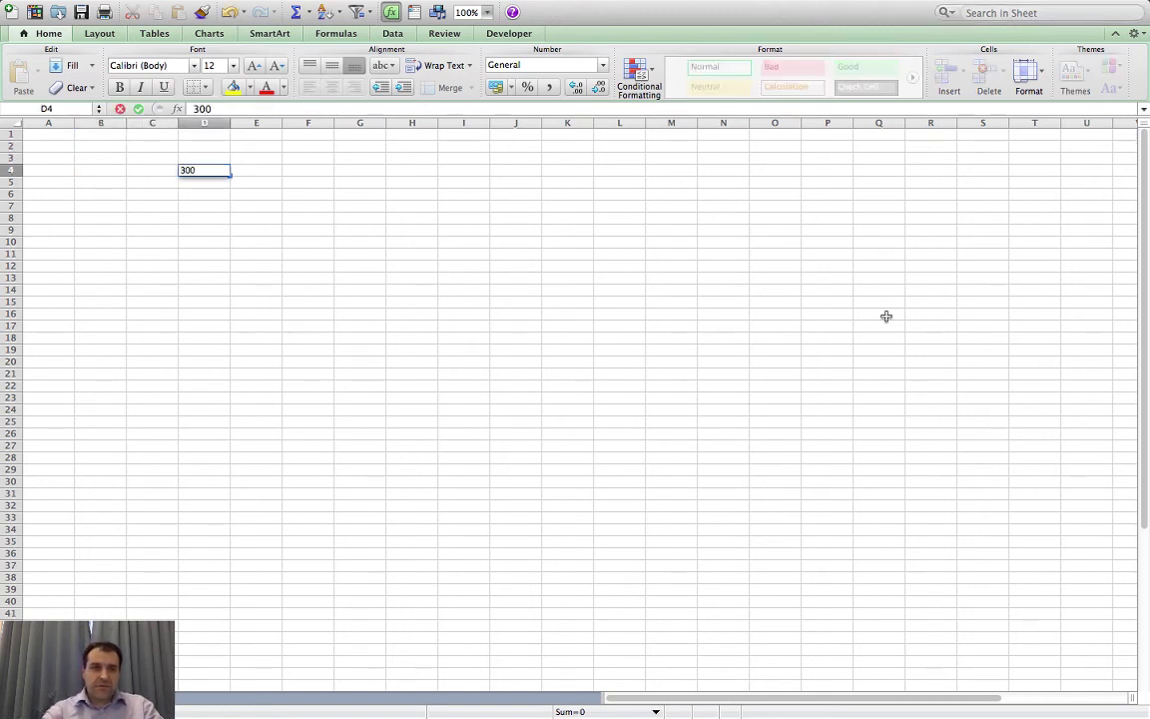
type("0000")
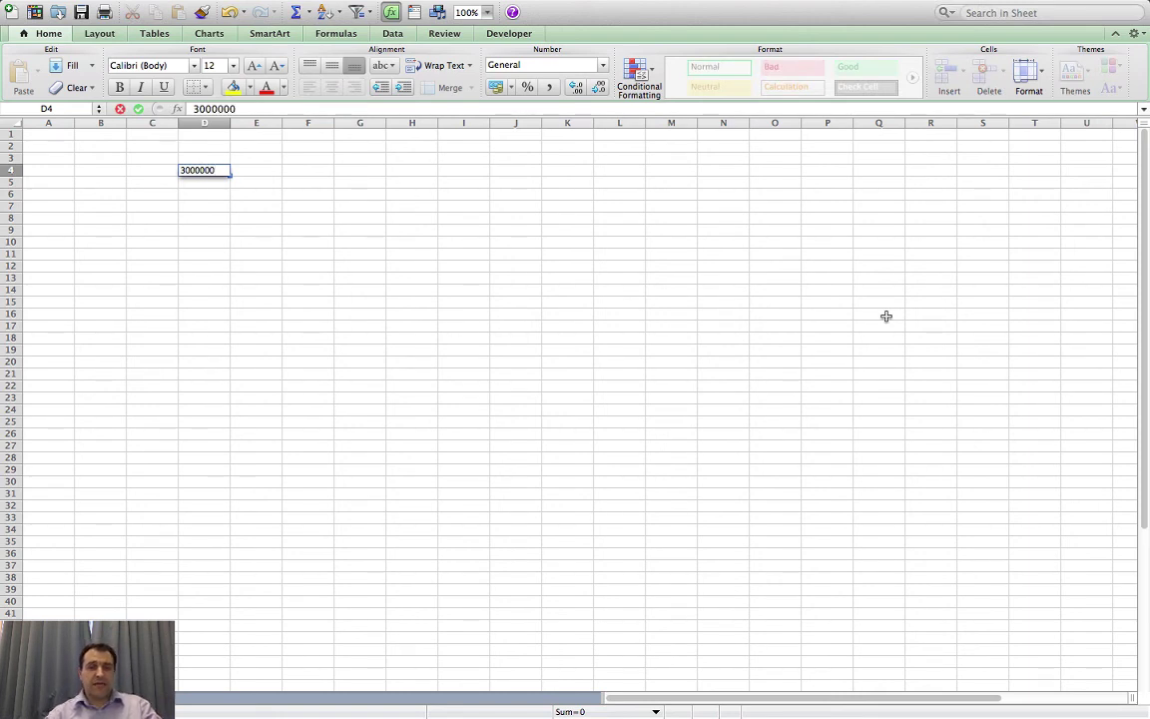
Step: Add the heading AMOUNT OWED in cell D3, directly above the loan amount
key("Up")
type("A")
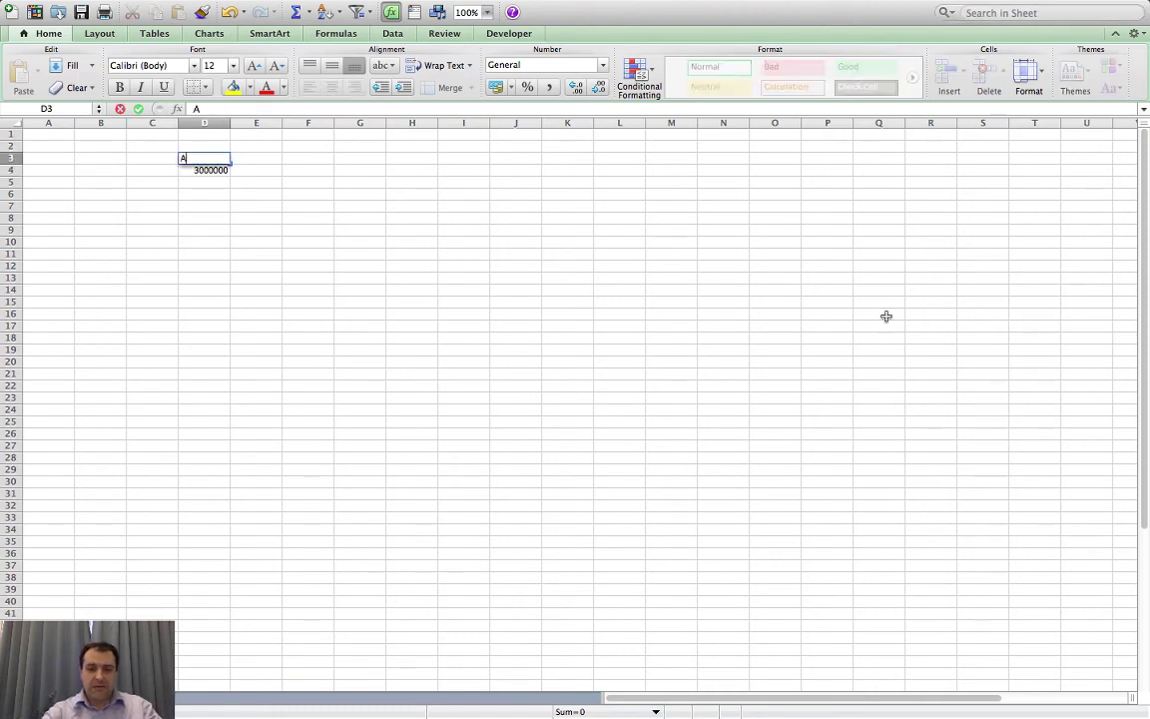
type("MOUNT")
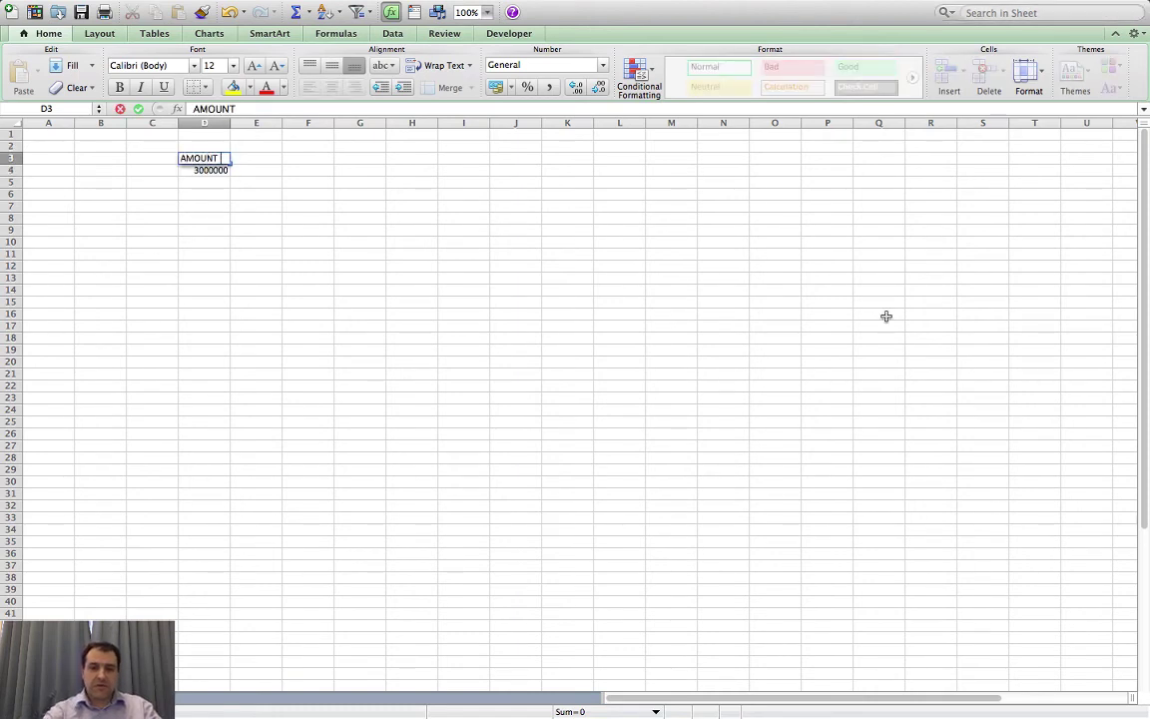
type(" OWED")
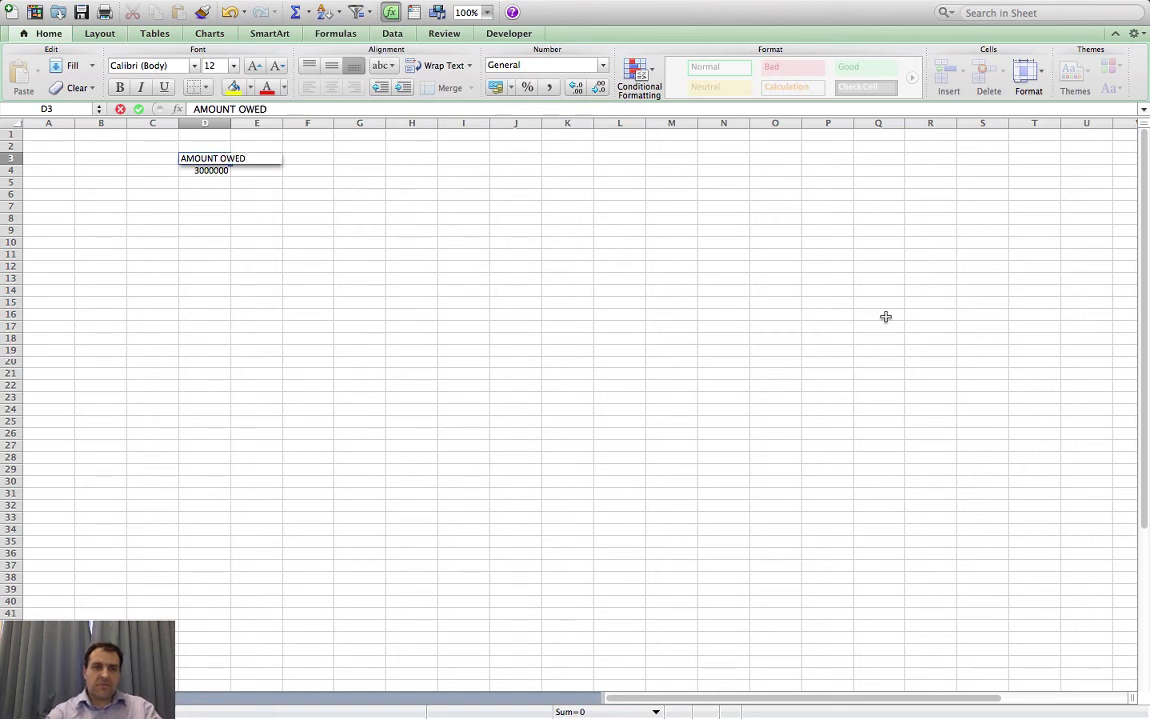
key("Return")
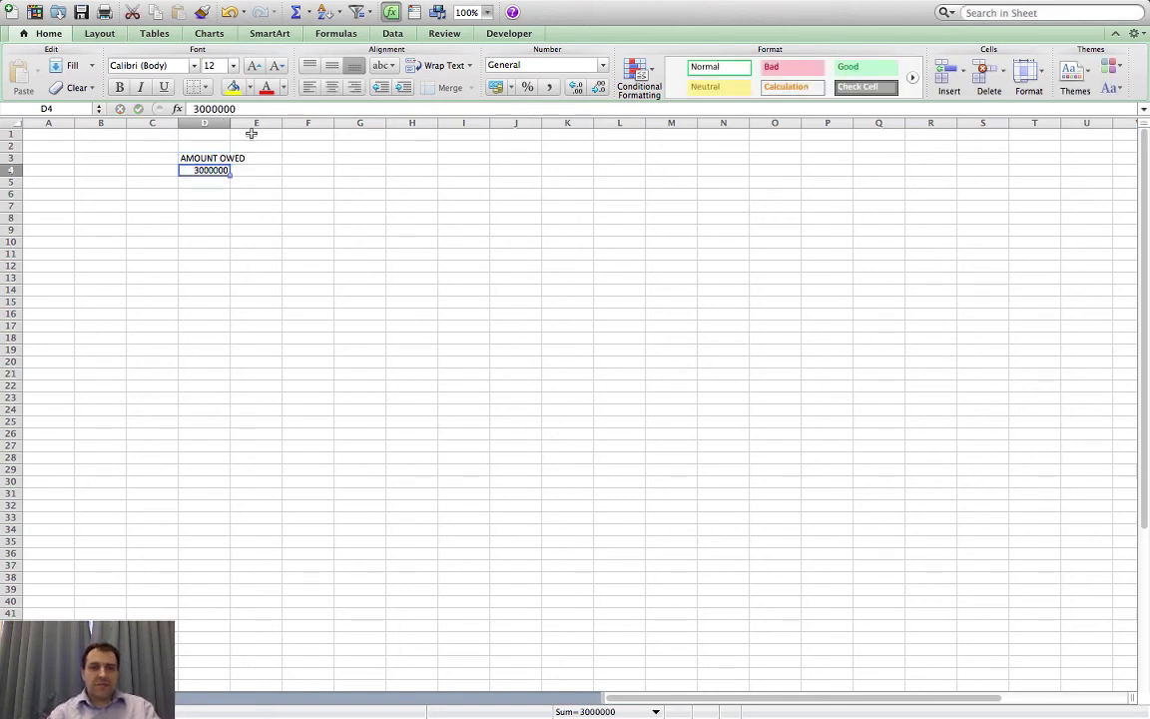
Step: Widen column D to fit its AMOUNT OWED heading and centre the whole column's contents
left_click_drag(229, 122, 250, 122)
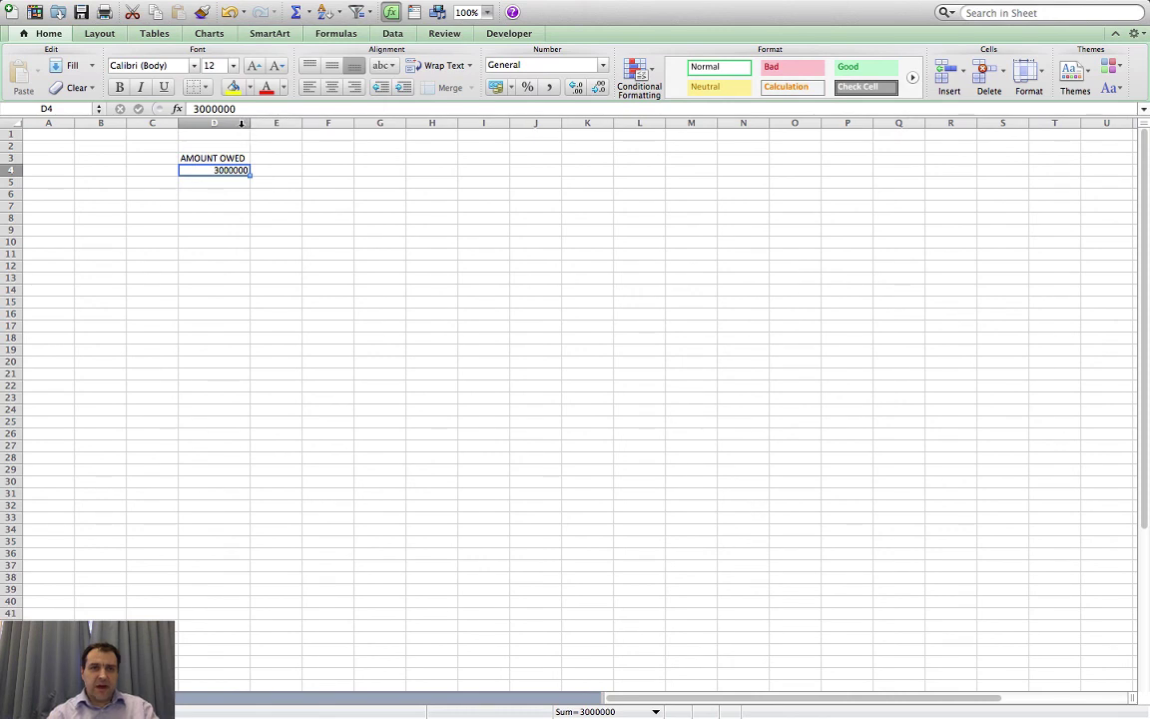
left_click(242, 123)
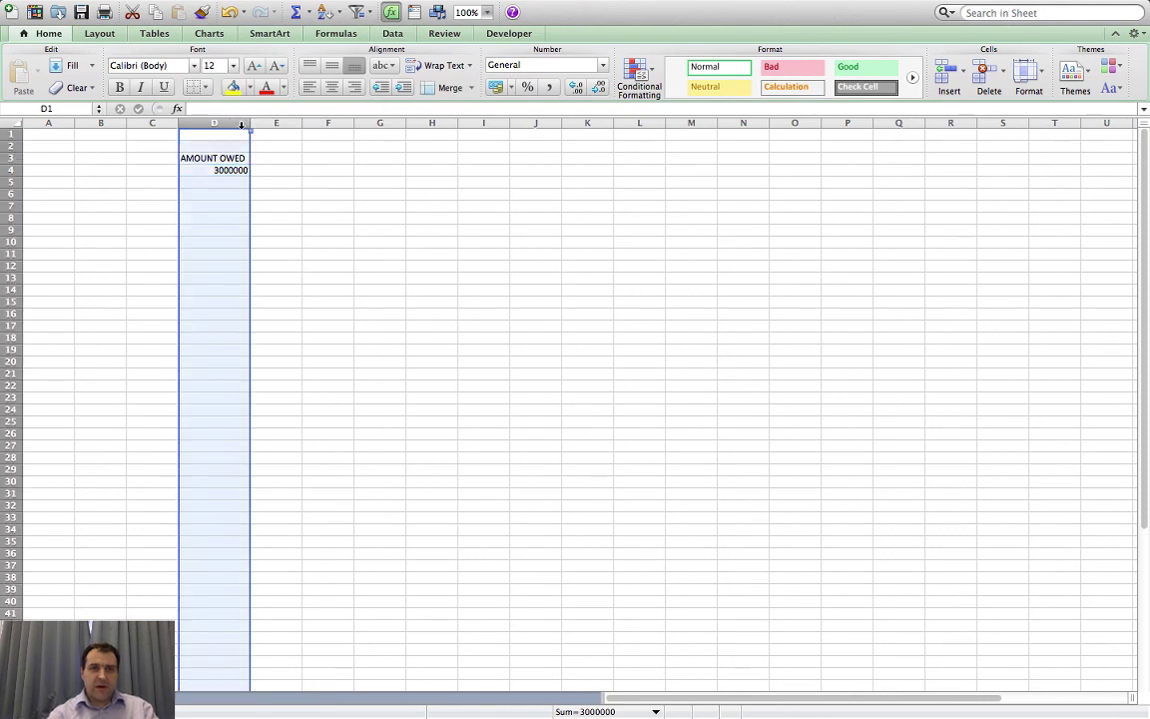
left_click(331, 87)
left_click(346, 230)
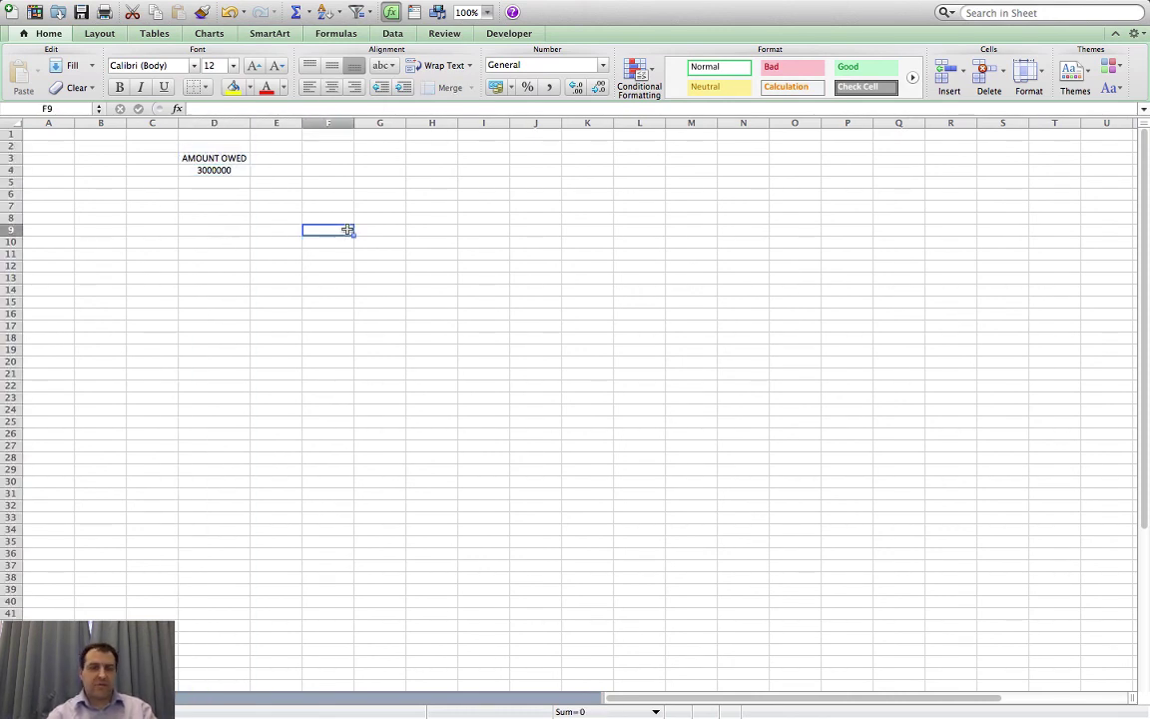
Step: Enter april 2017 as the first month in cell C4, beside the loan amount
left_click(164, 169)
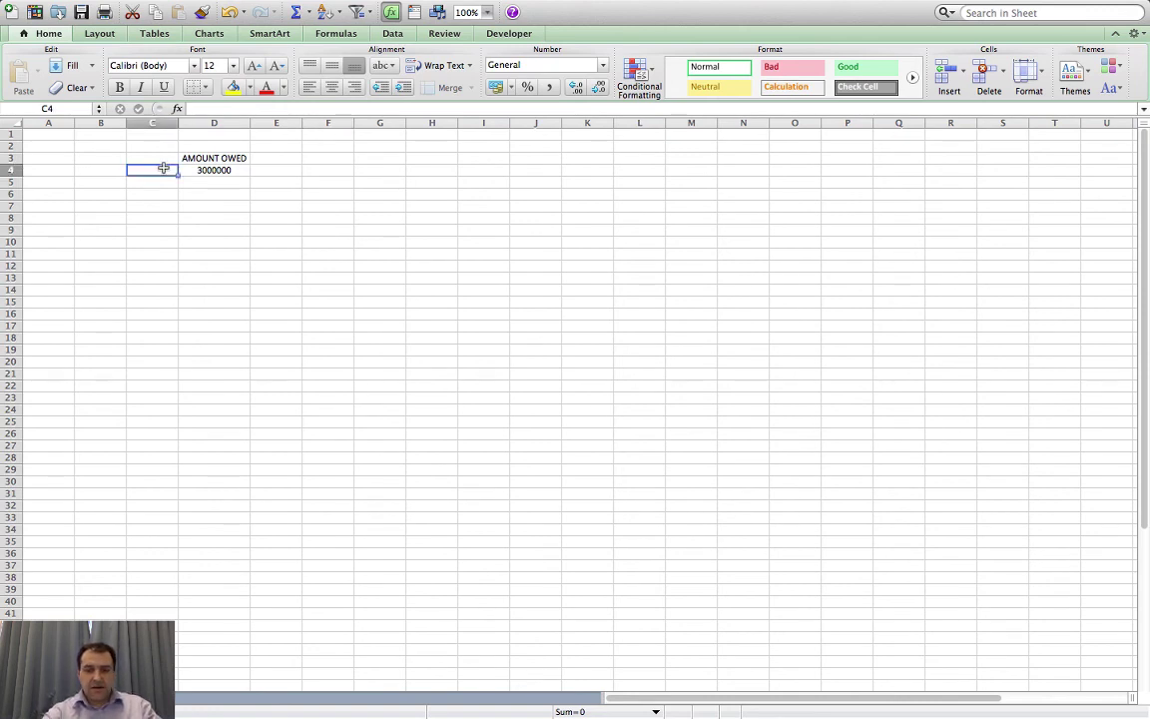
type("a")
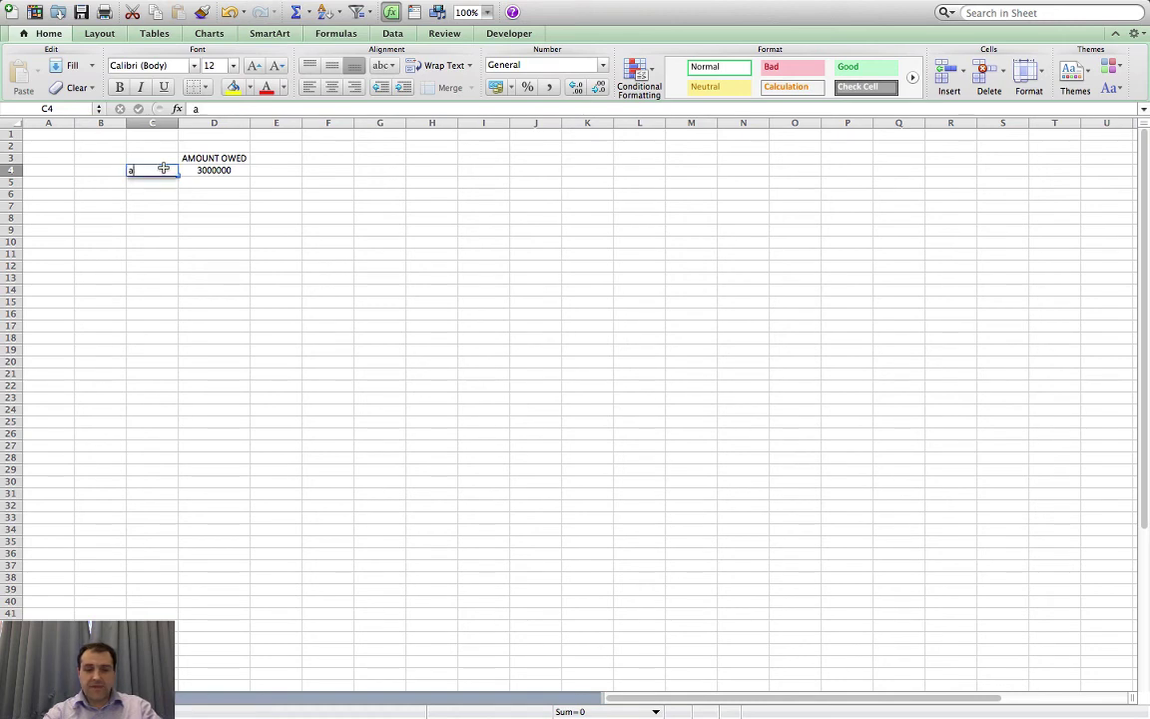
type("pril")
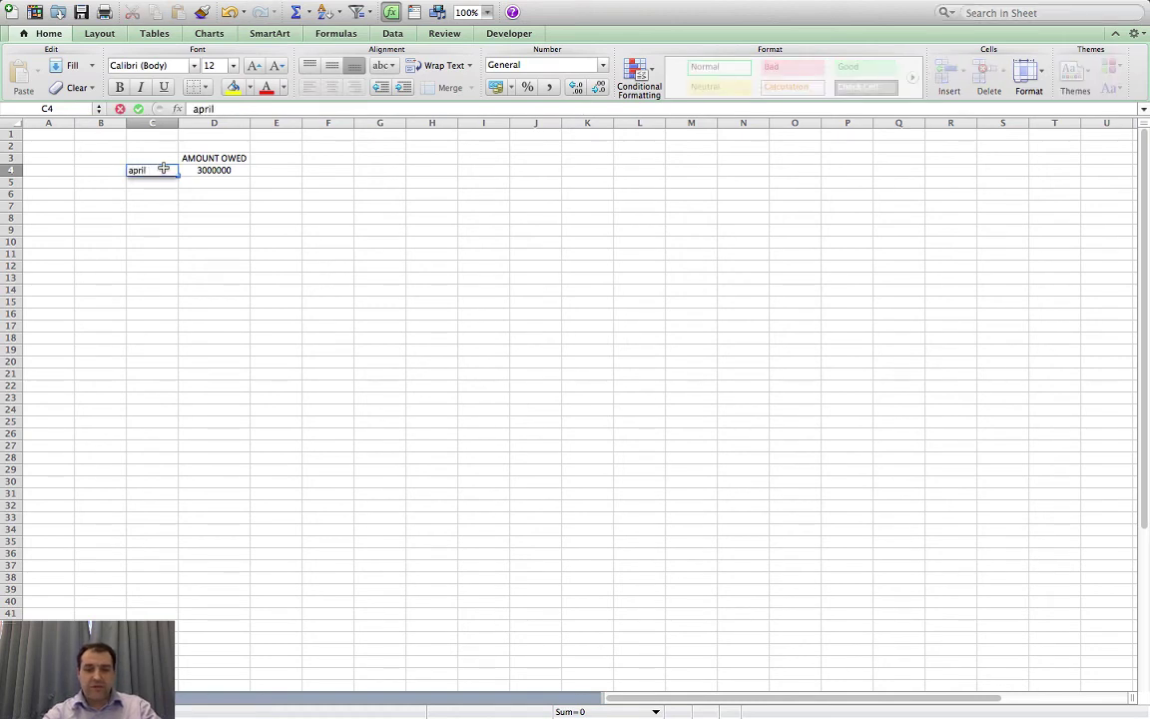
type(" 20")
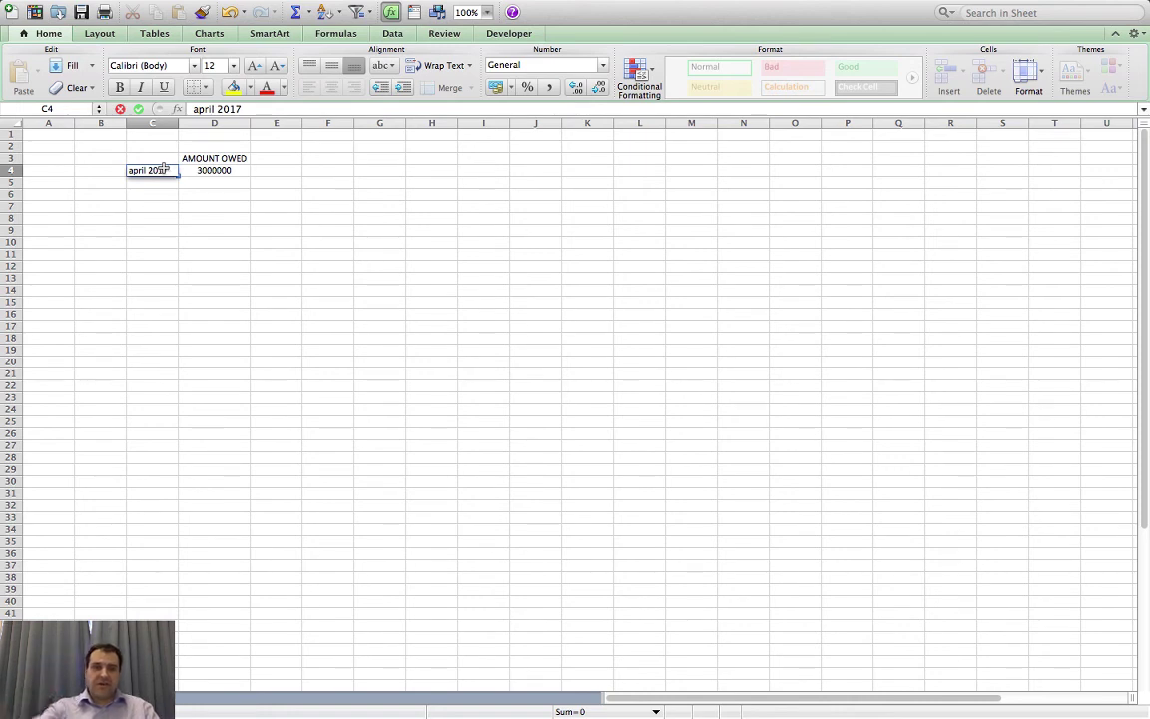
type("17")
key("Return")
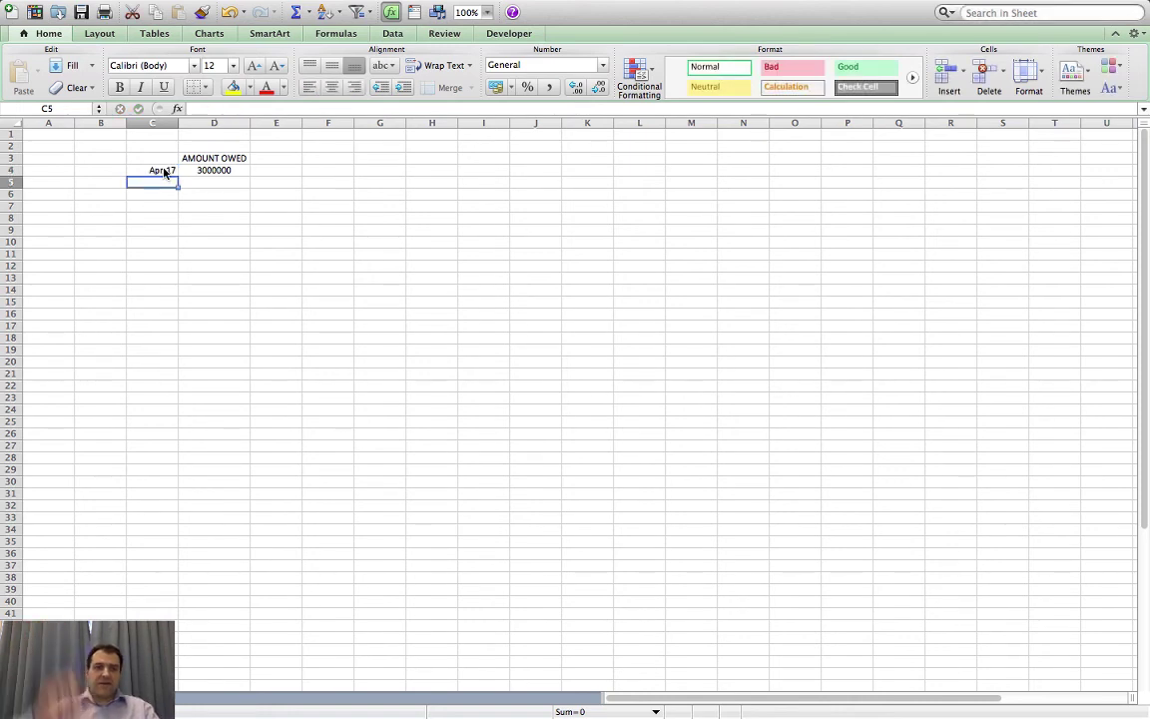
left_click(169, 171)
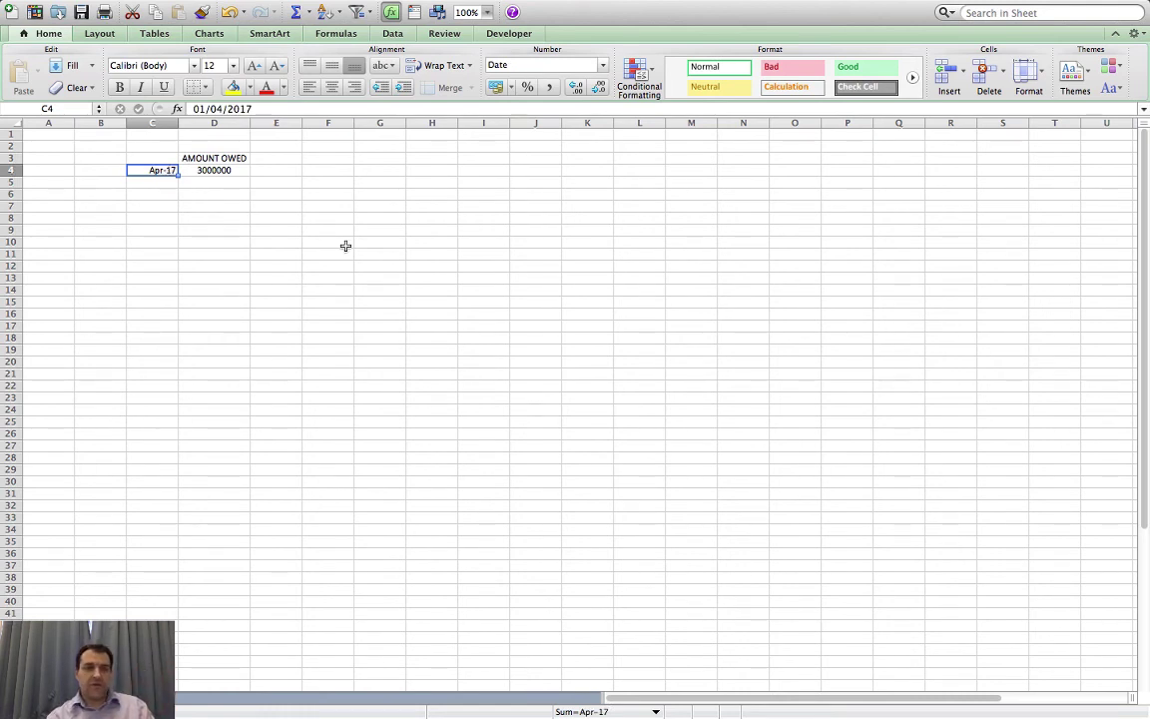
Step: Enter may 2017 as the second month in cell C5
left_click(166, 182)
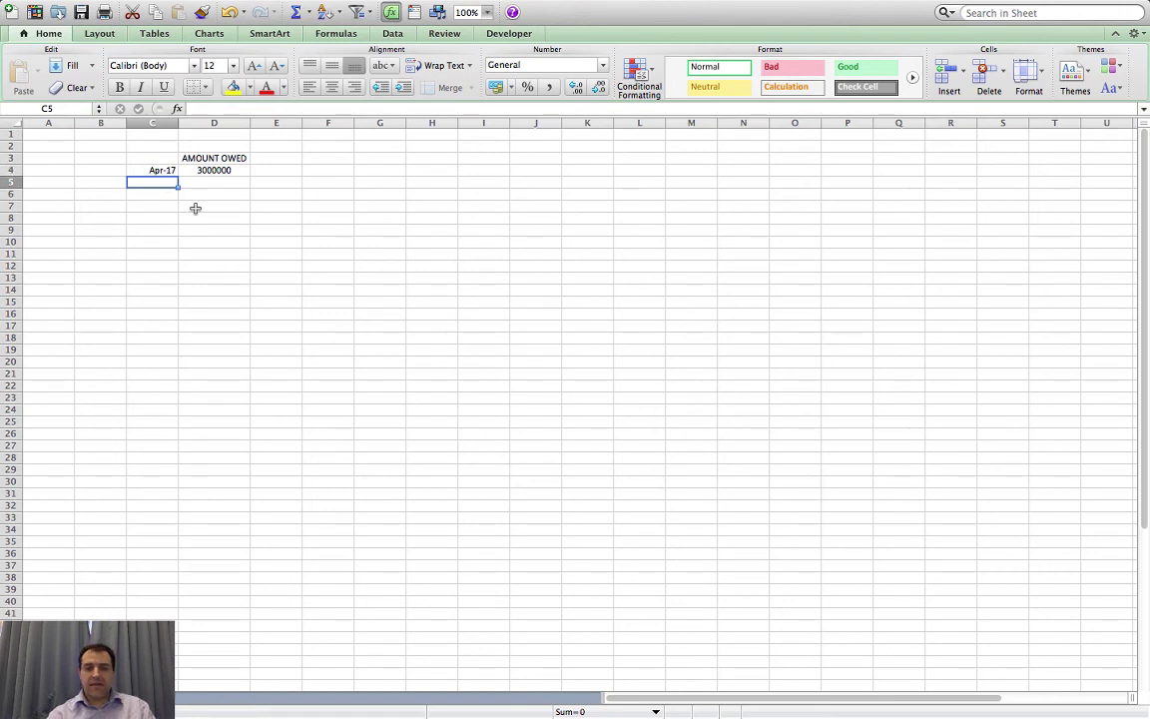
type("may ")
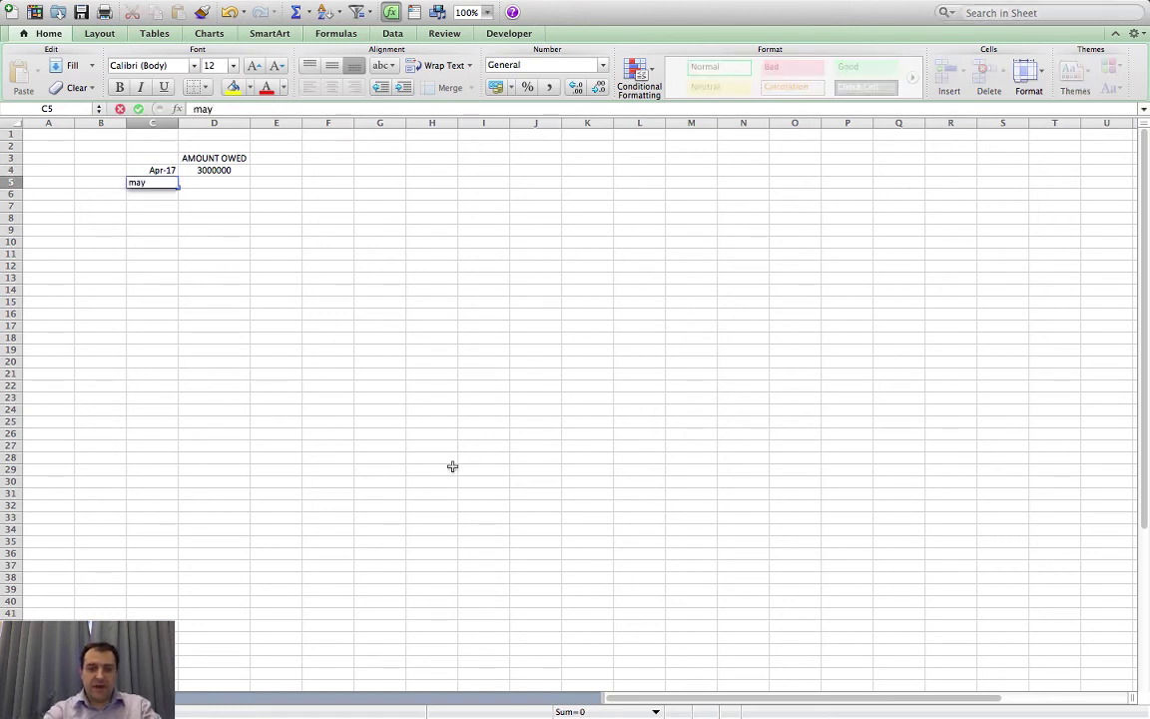
type("2017")
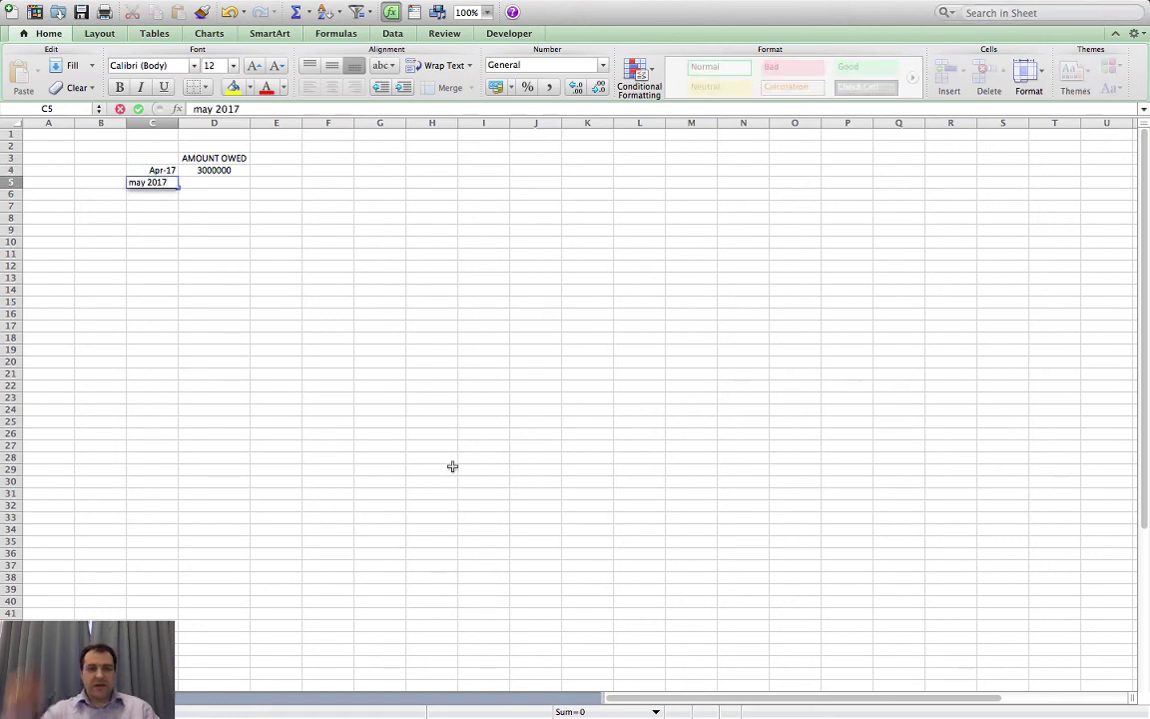
key("Return")
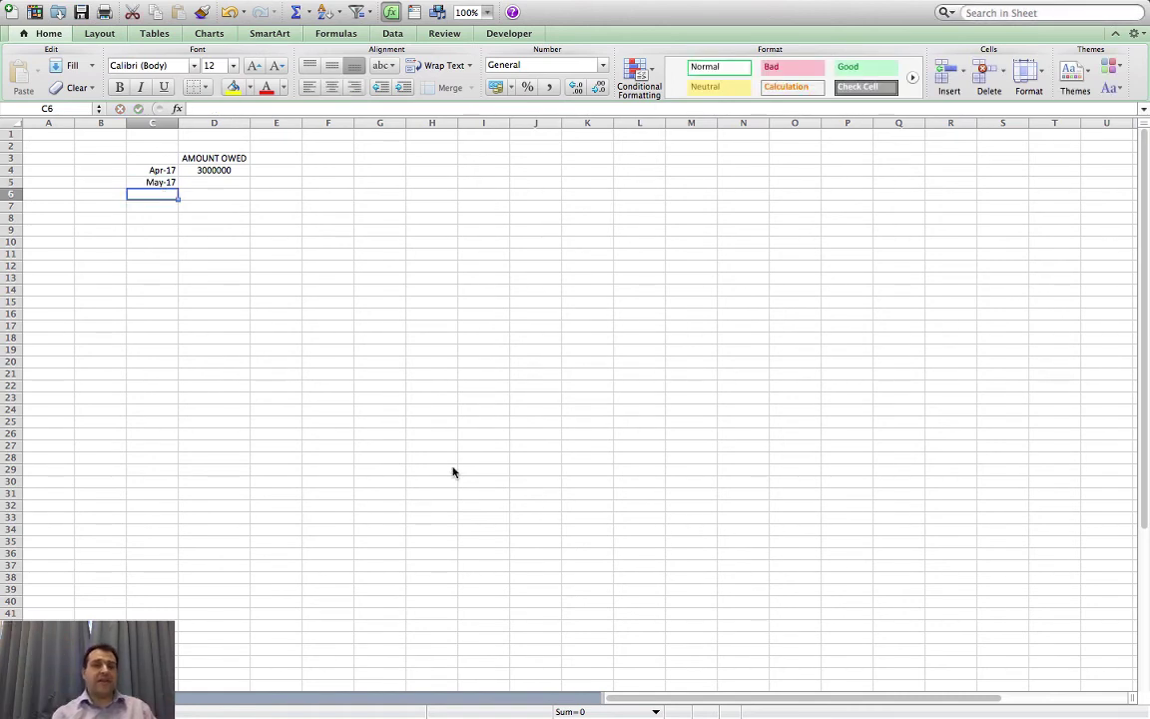
Step: Extend the monthly series from C4:C5 down column C, past May-20
left_click(141, 169)
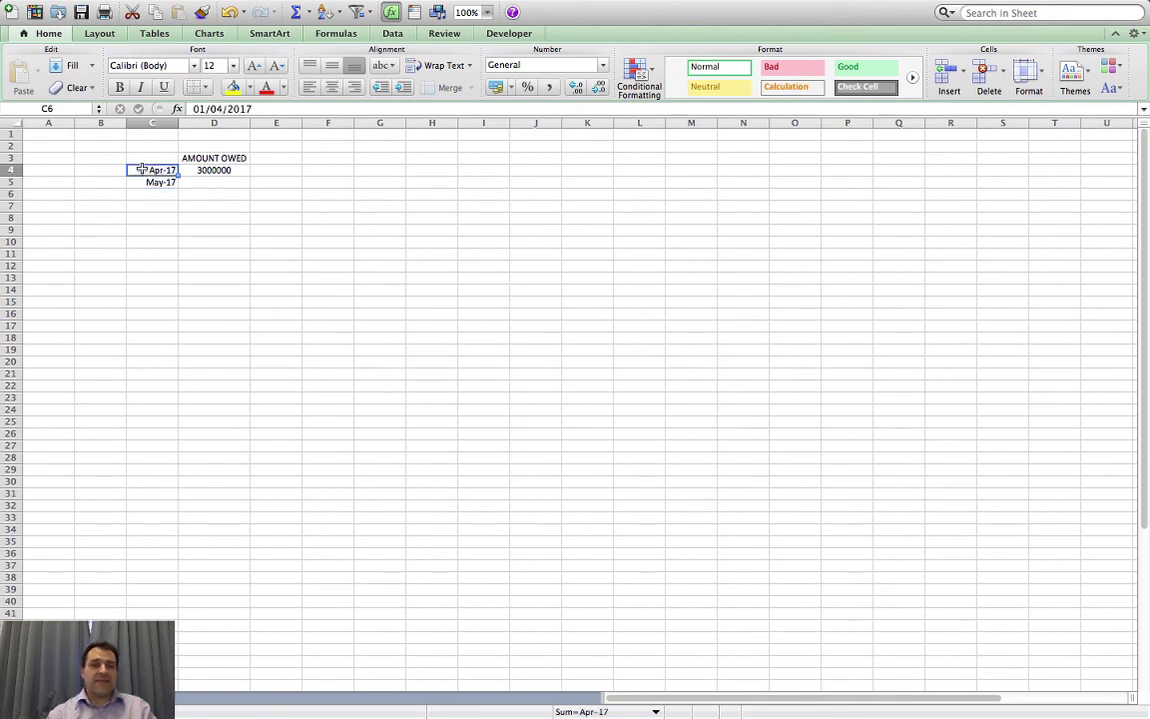
left_click_drag(142, 169, 146, 181)
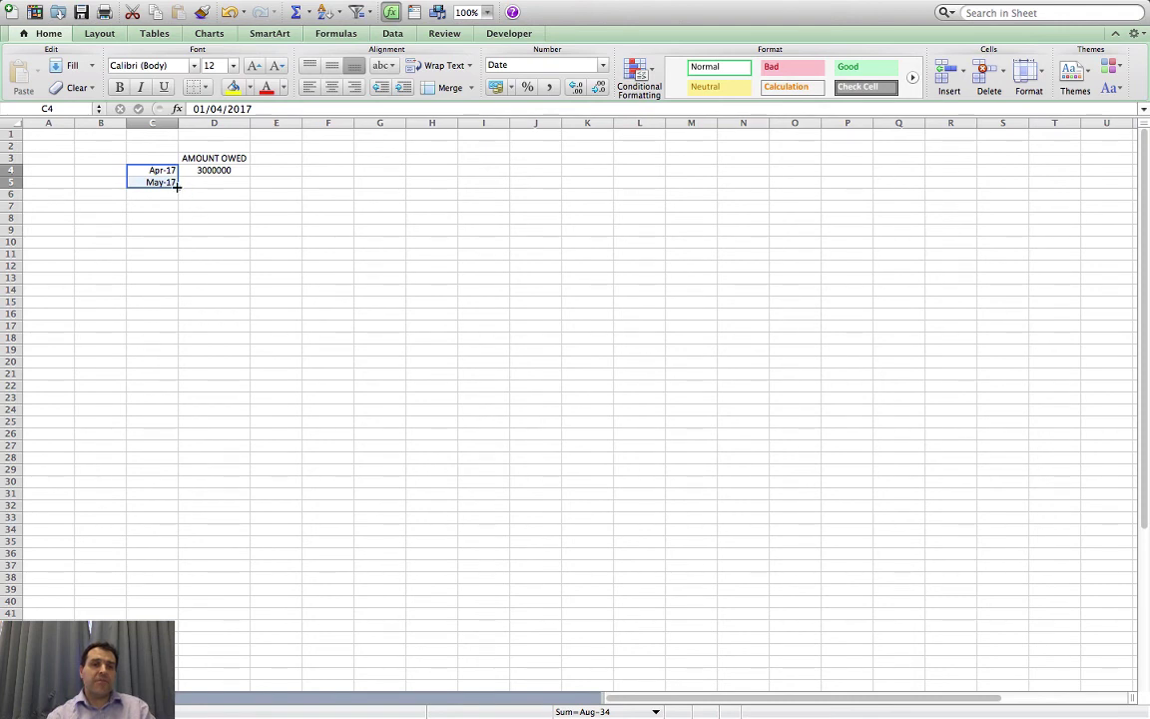
left_click_drag(178, 187, 178, 683)
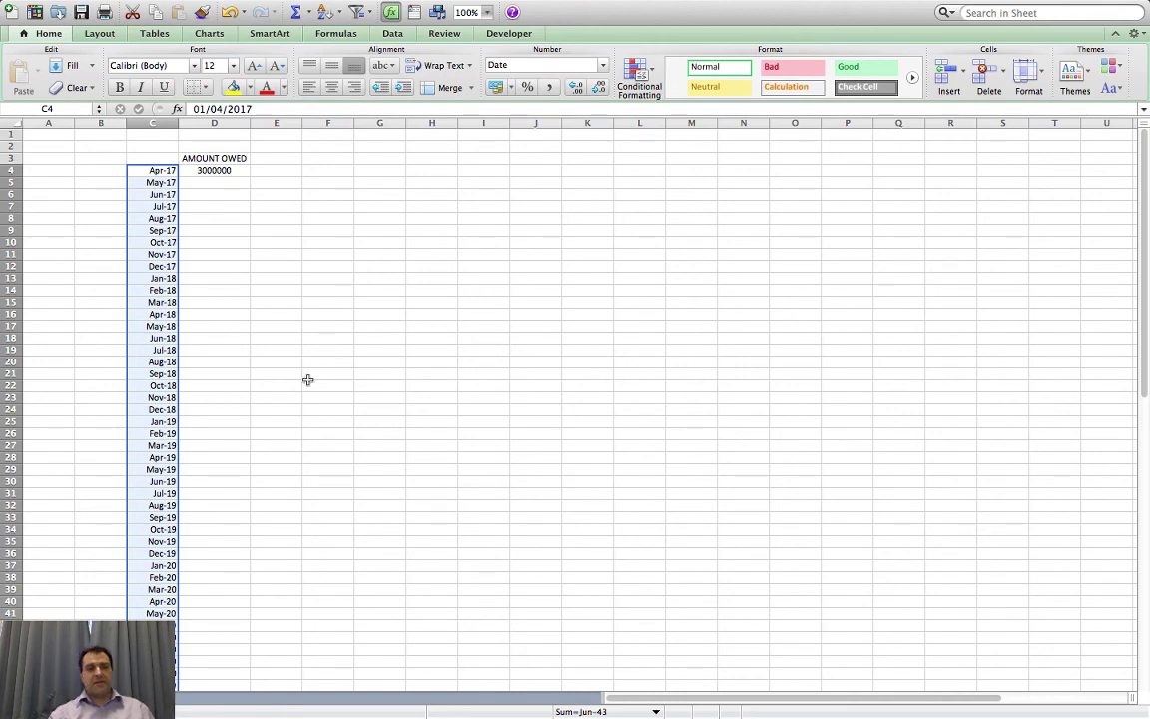
Step: Add the heading AMOUNT REPAID in cell E3 and widen column E to fit it
left_click(269, 157)
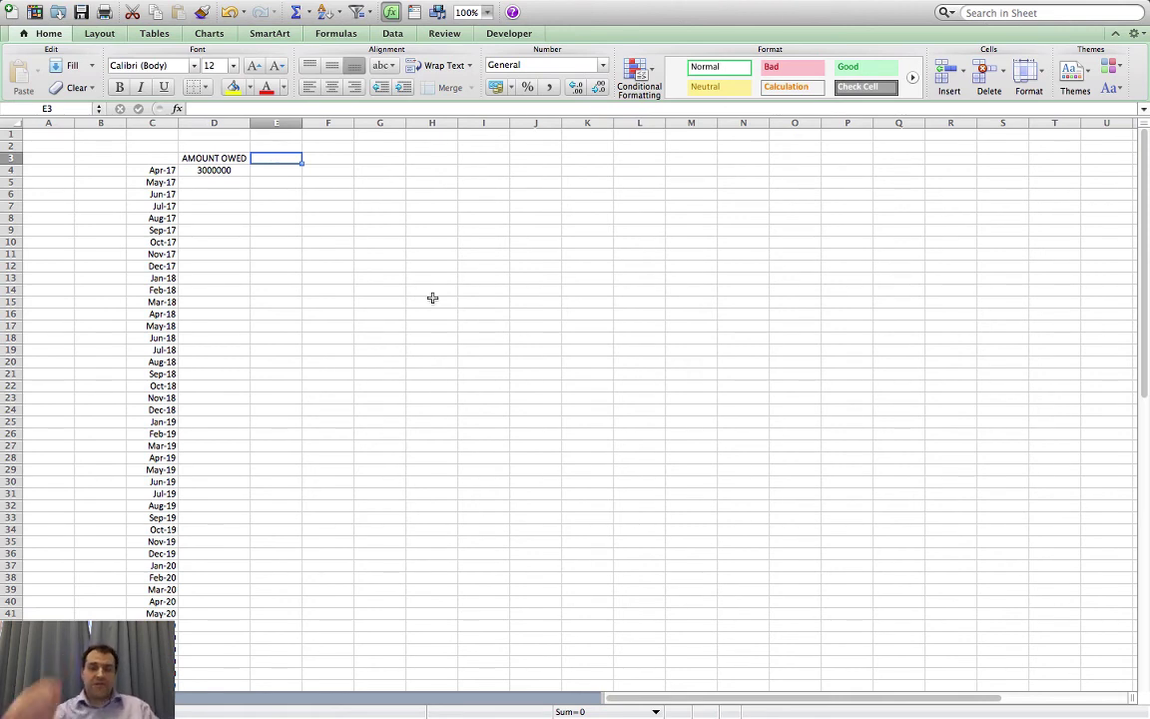
type("AMOUNT")
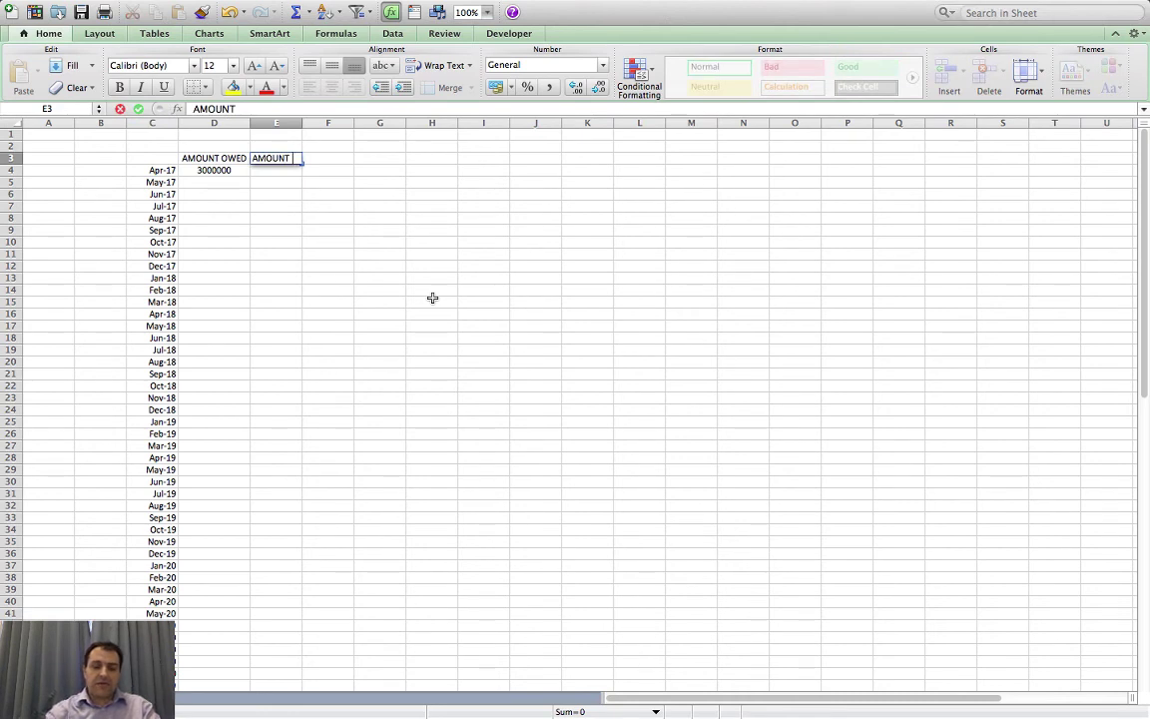
type(" REPA")
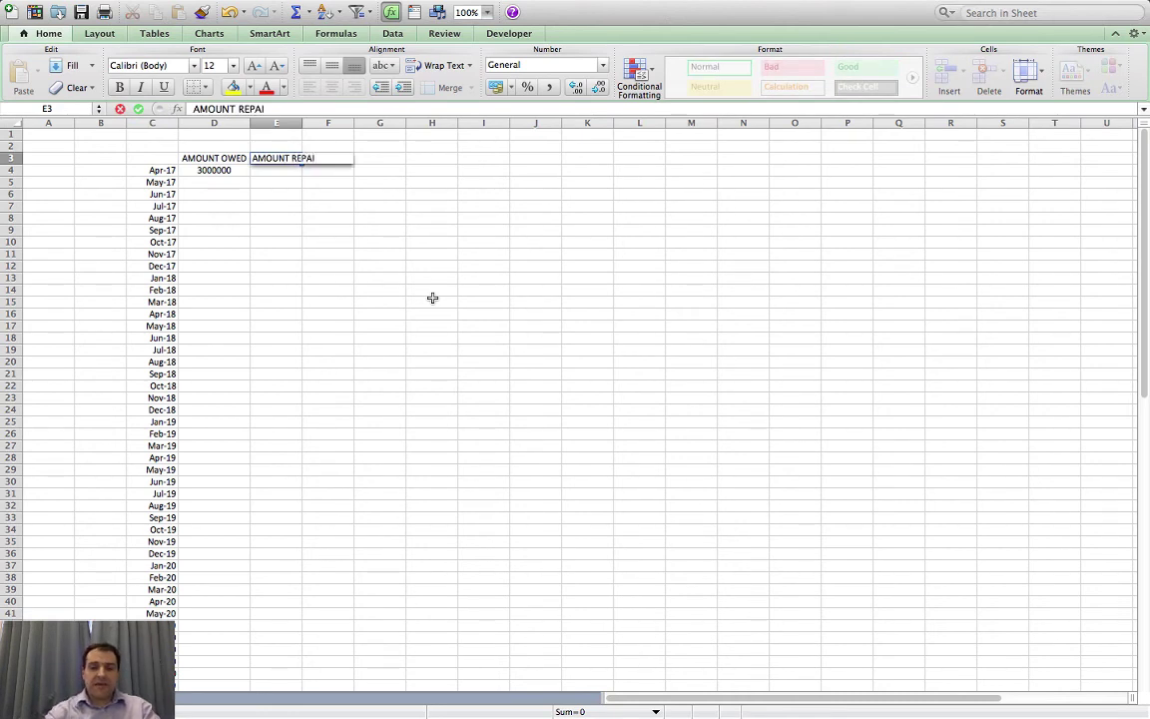
type("I")
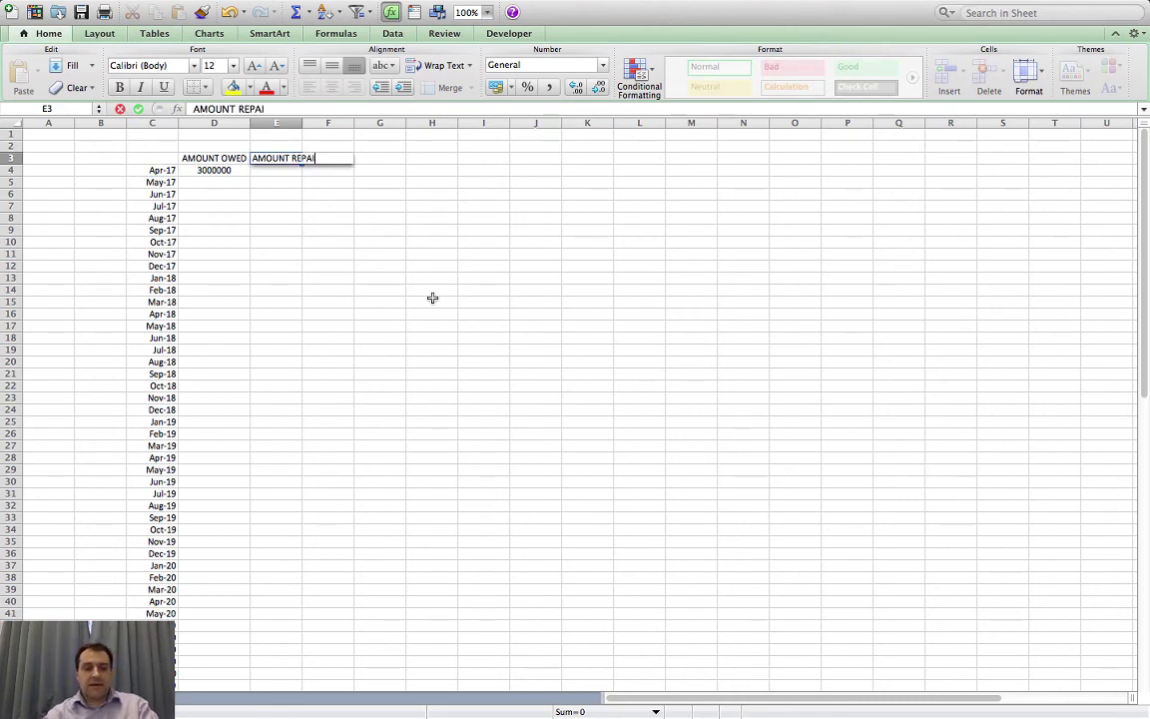
type("D")
key("Return")
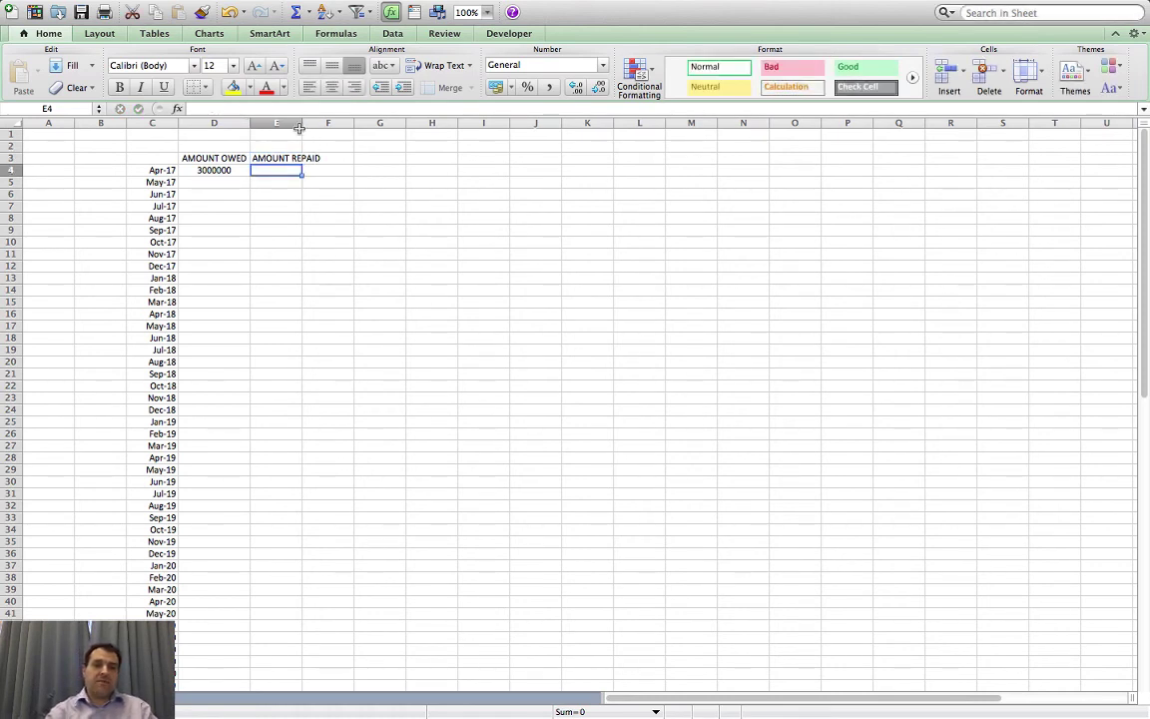
left_click_drag(301, 123, 328, 124)
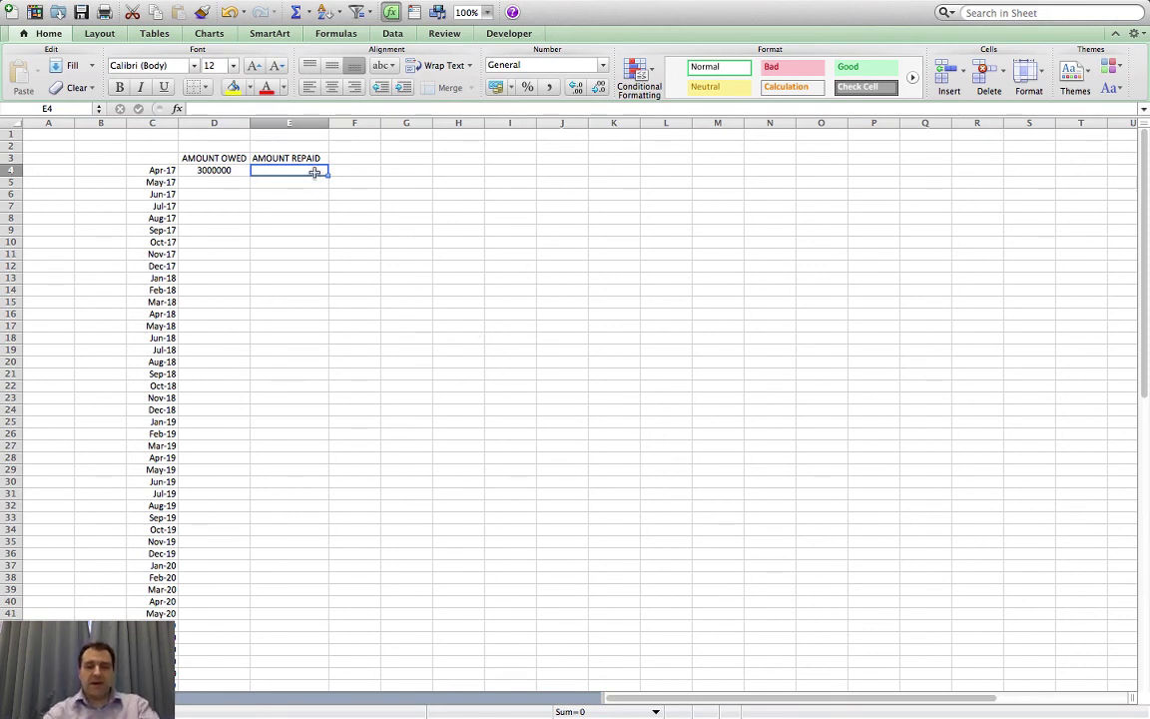
Step: Enter 10000 as the April 2017 repayment in cell E4
type("1000")
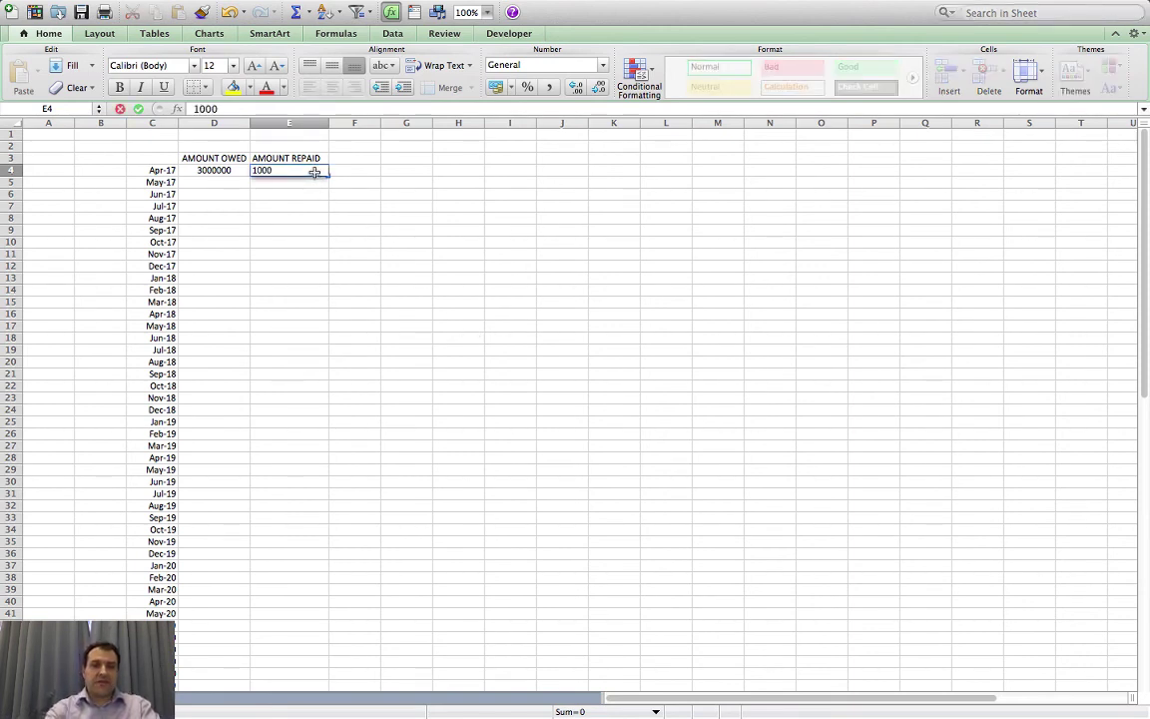
type("0")
key("Return")
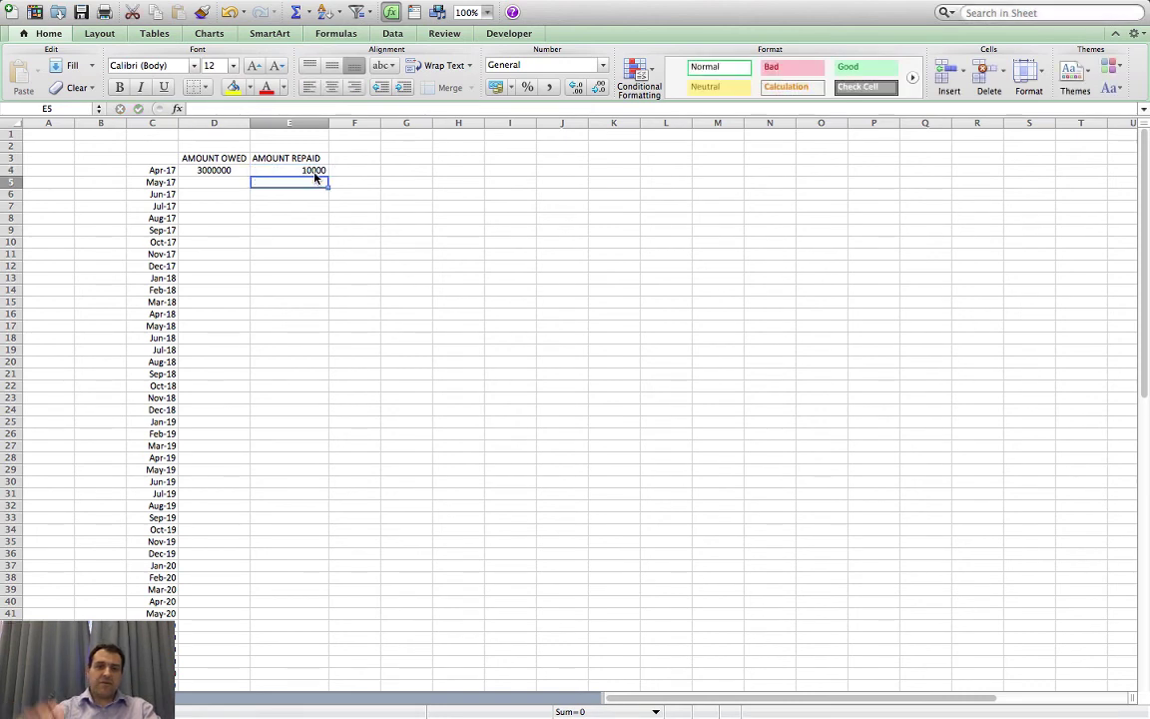
Step: Add the heading INTEREST CHARGED in cell F3
left_click(346, 160)
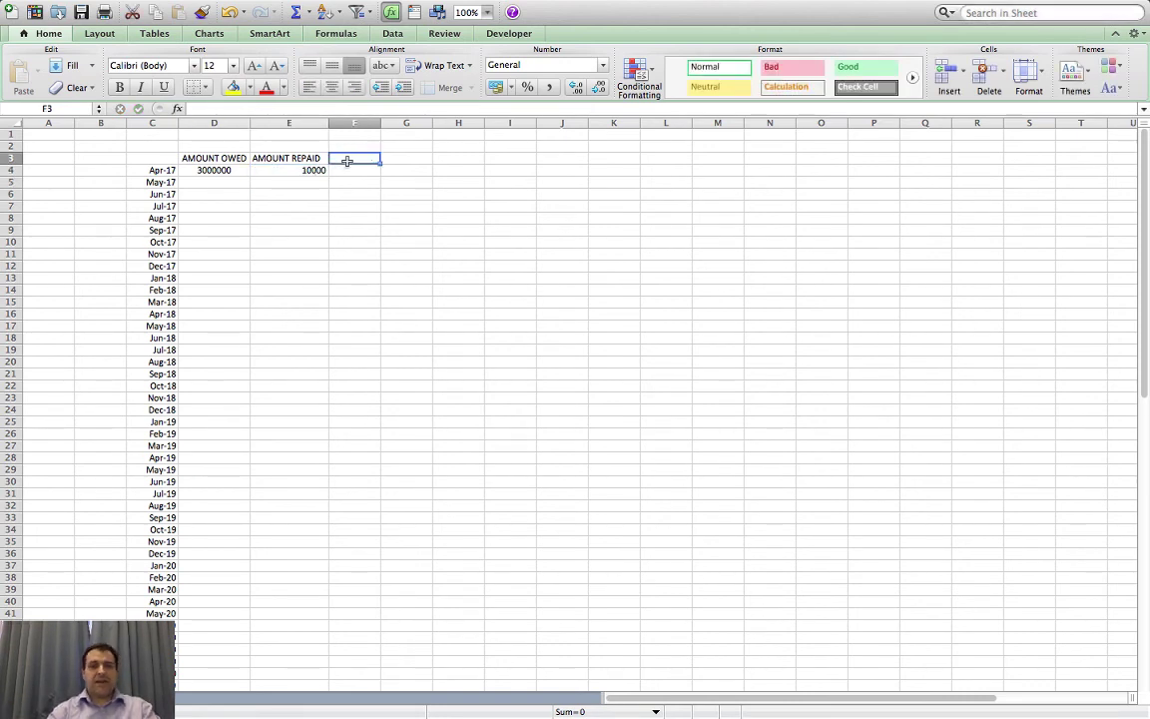
type("INTEREST")
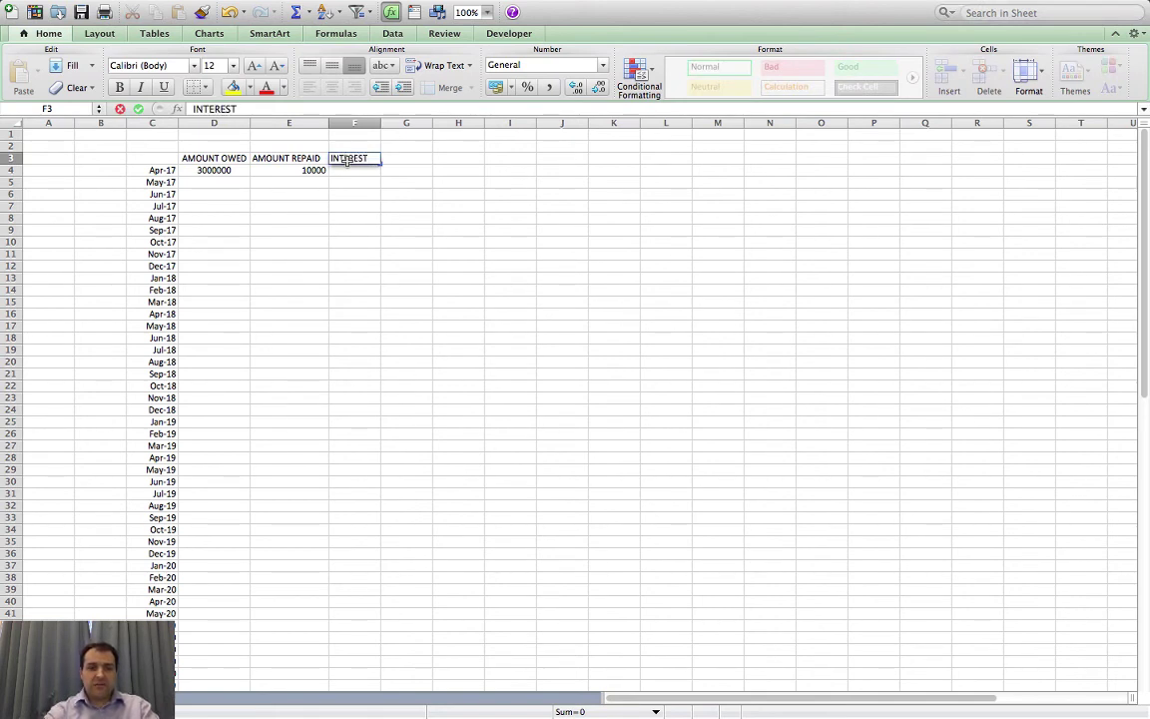
type(" CHARGED")
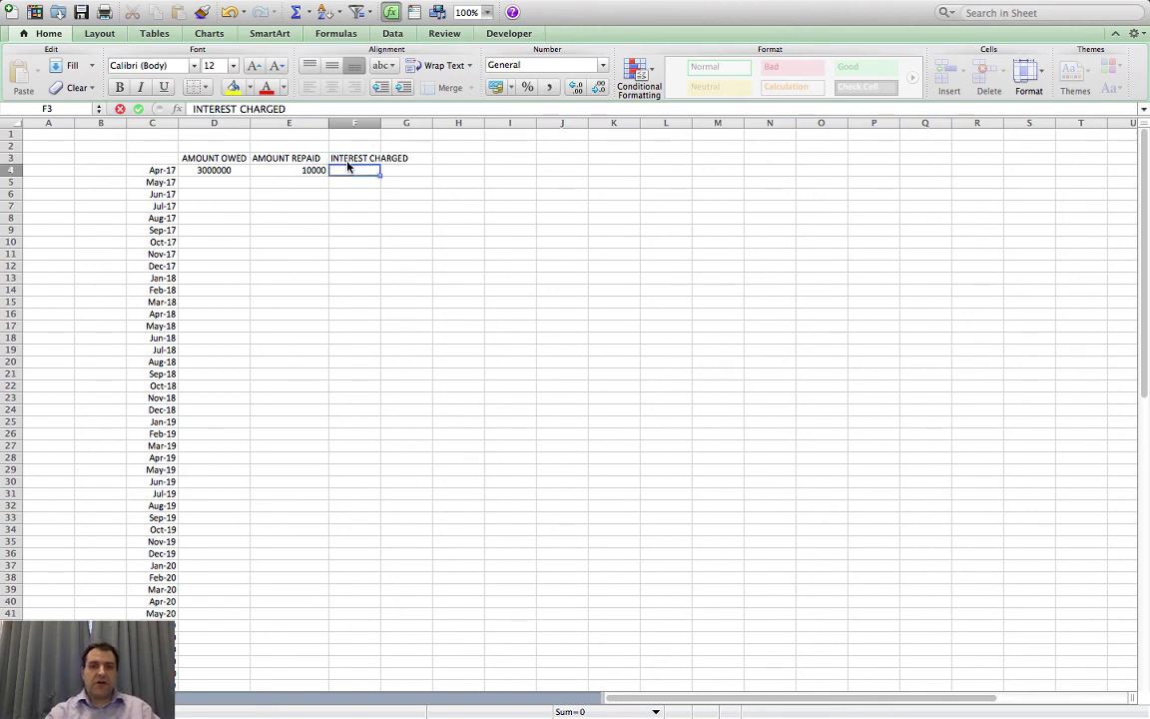
Step: Enter 0 as the April 2017 interest charged in cell F4
key("Return")
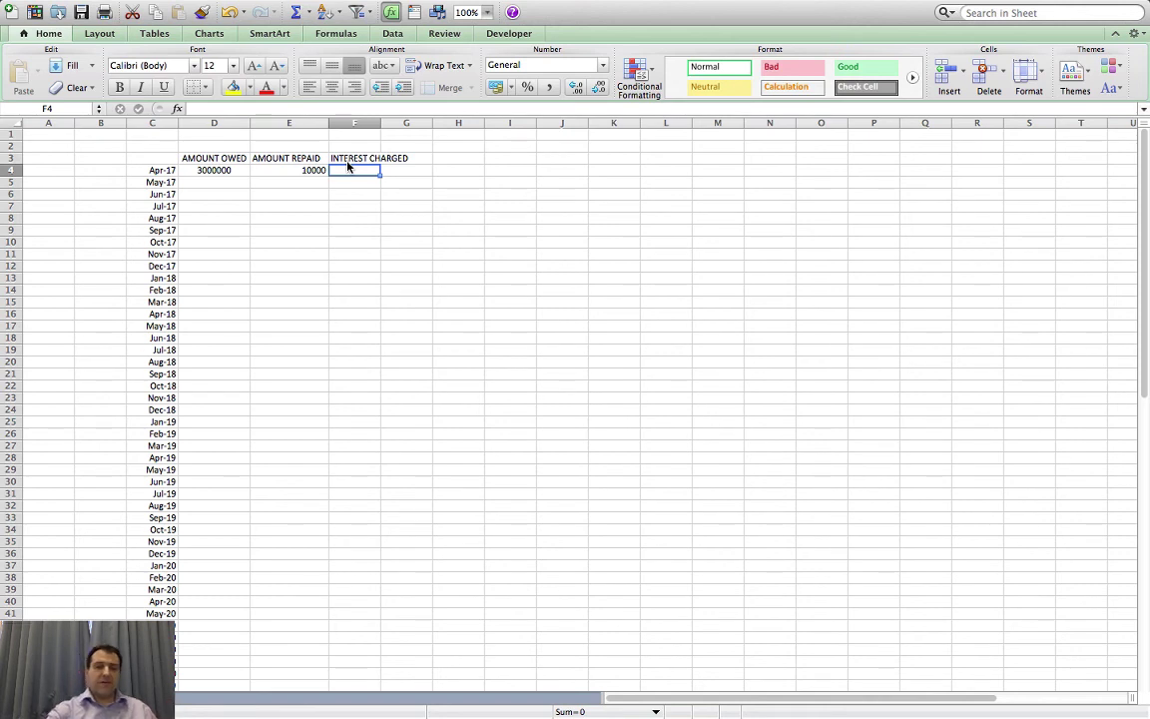
type("0")
key("Return")
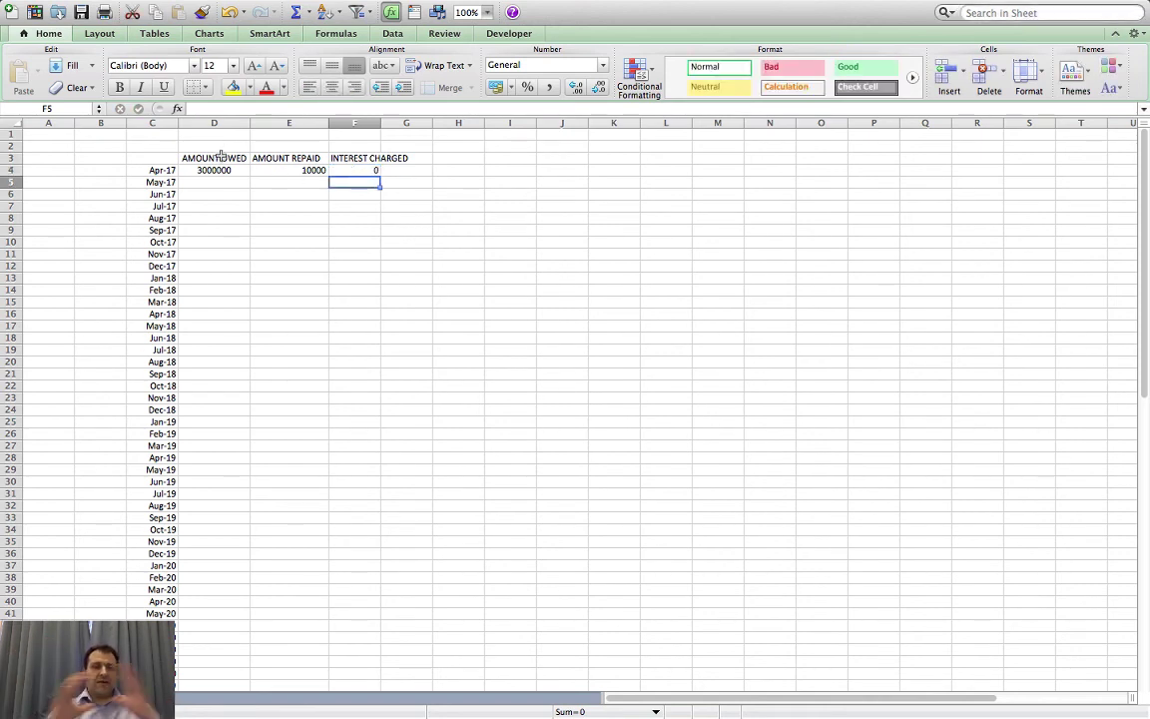
Step: Center the headings and April values in D3:F4 and widen column F to fit INTEREST CHARGED
left_click_drag(221, 155, 350, 167)
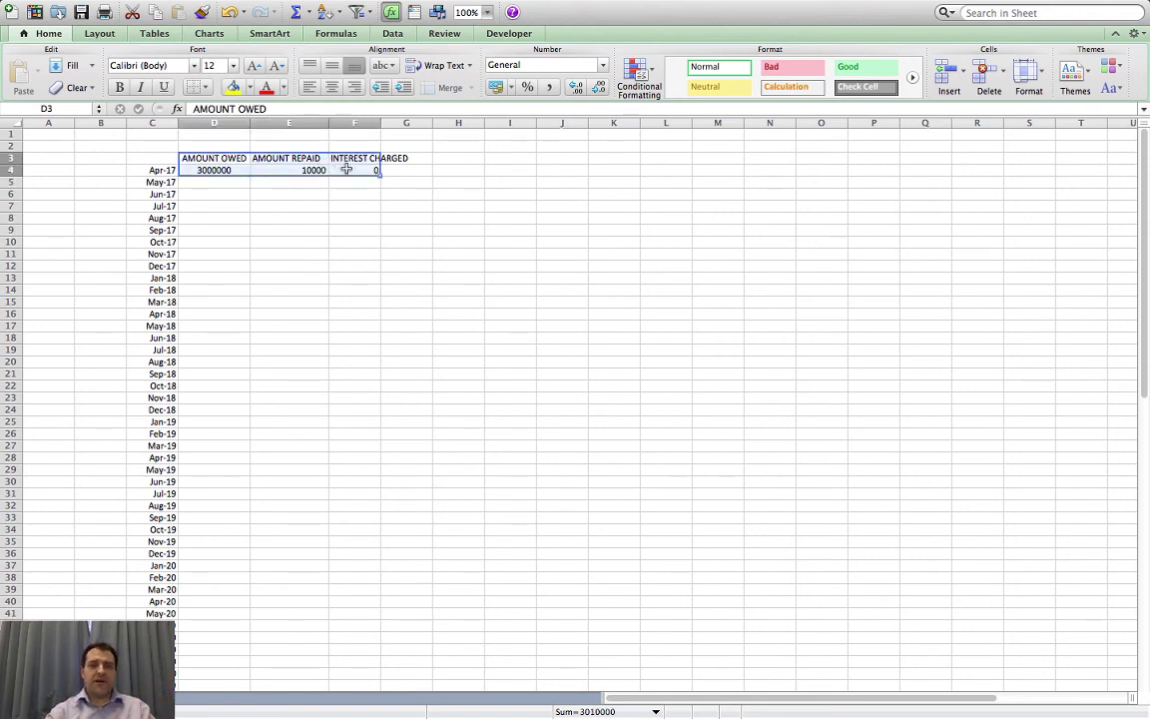
left_click(333, 85)
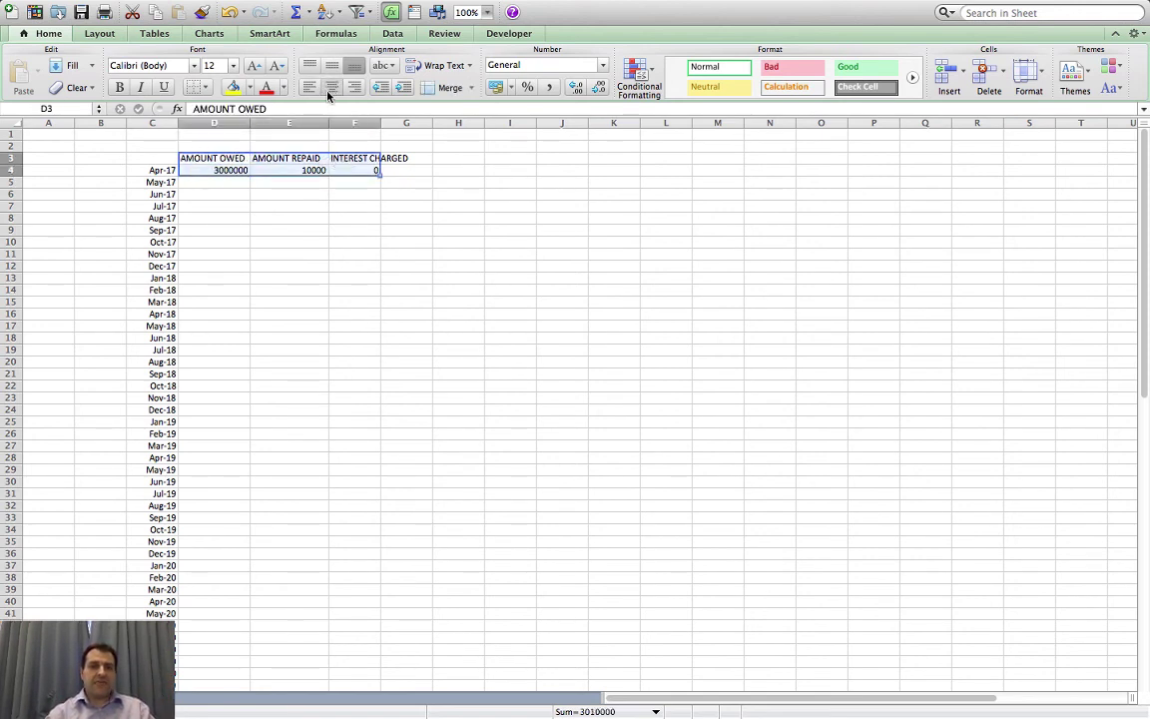
left_click(334, 88)
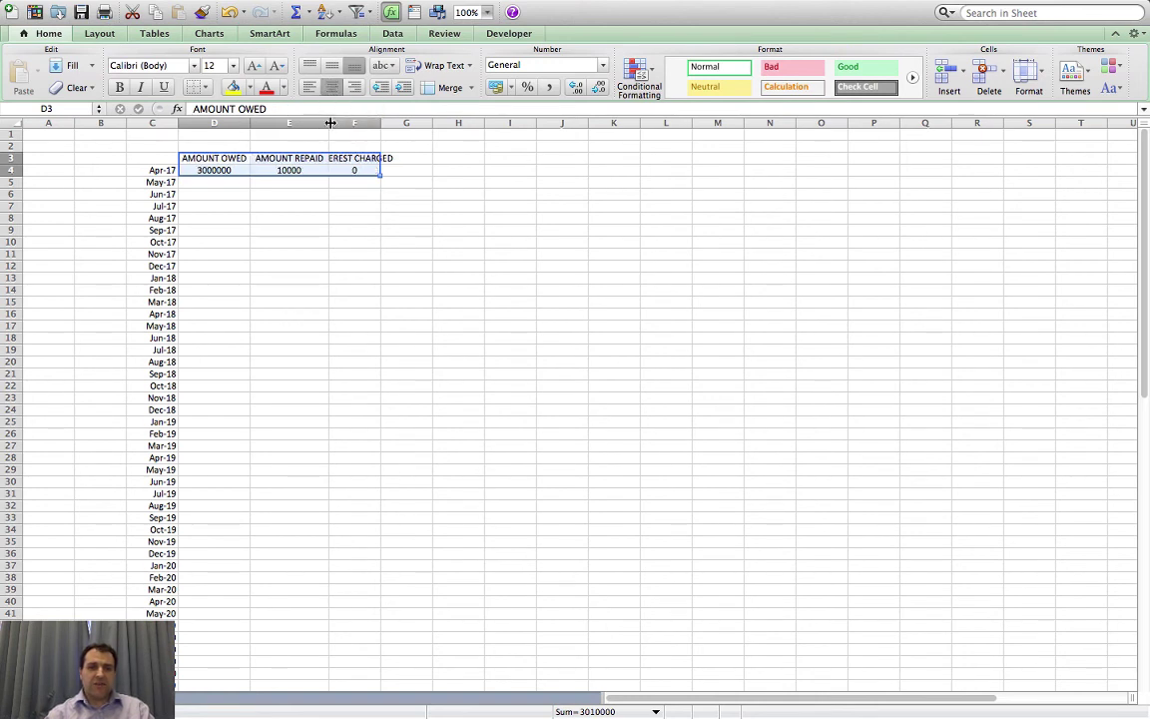
left_click_drag(381, 123, 427, 123)
left_click(514, 313)
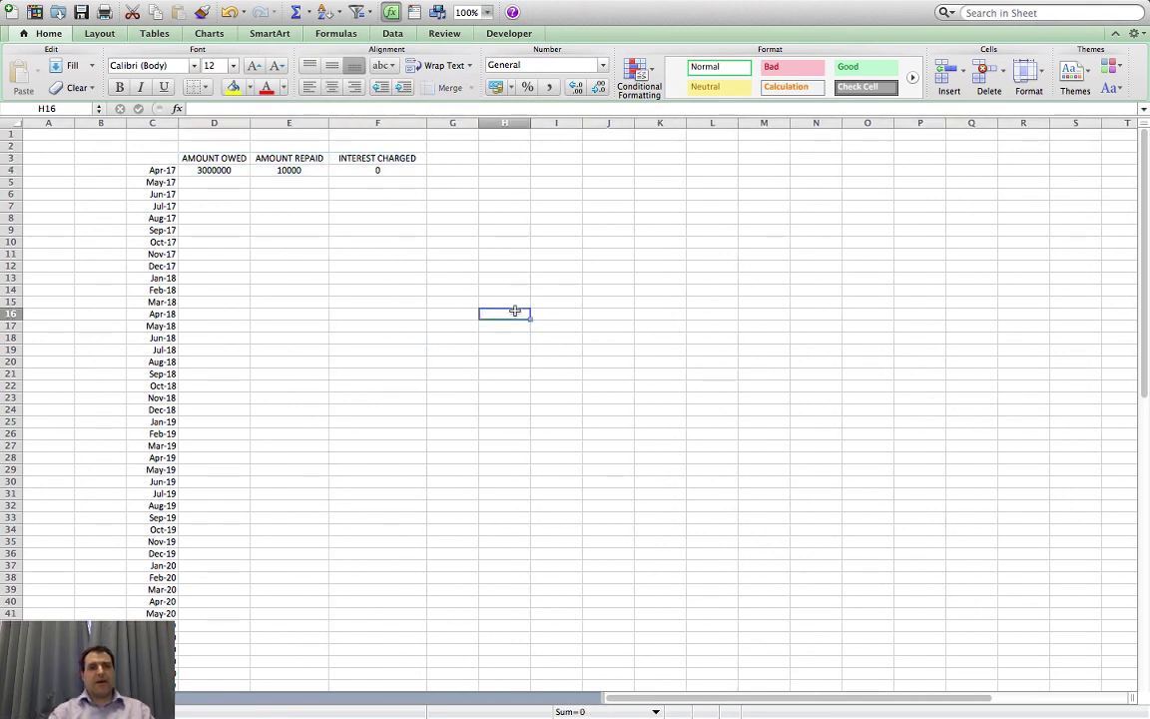
Step: Apply All Borders to columns D to F from row 4 down past the Apr-21 row
left_click_drag(213, 170, 399, 691)
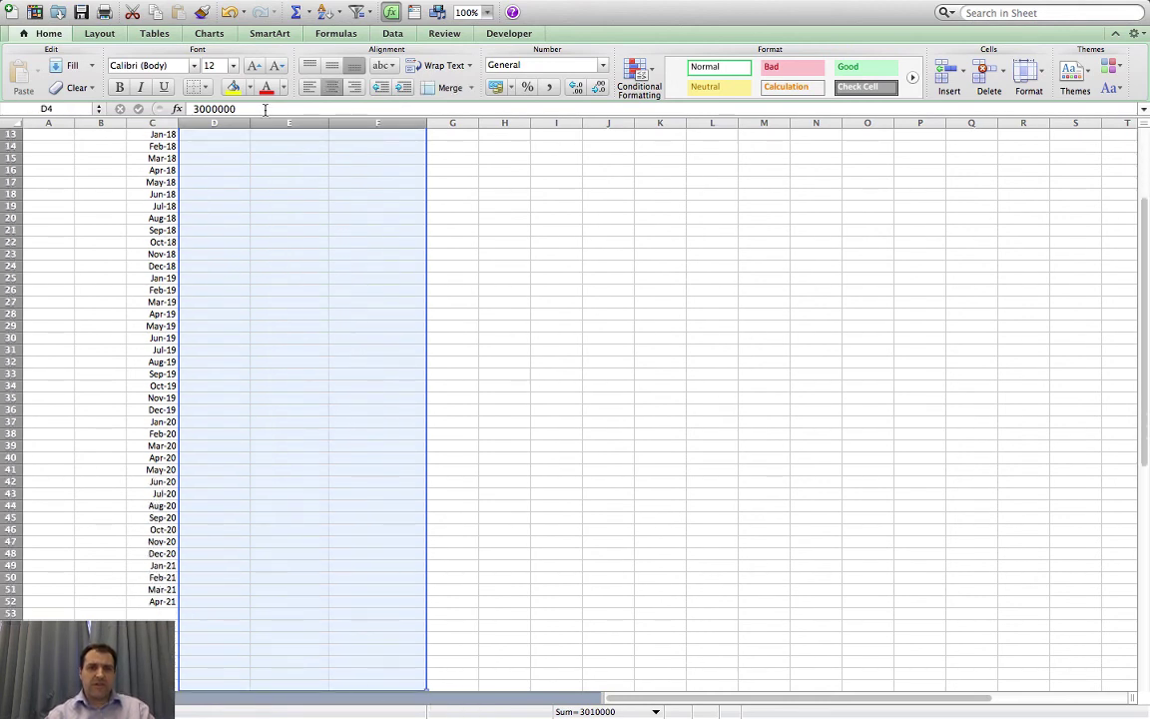
left_click(204, 87)
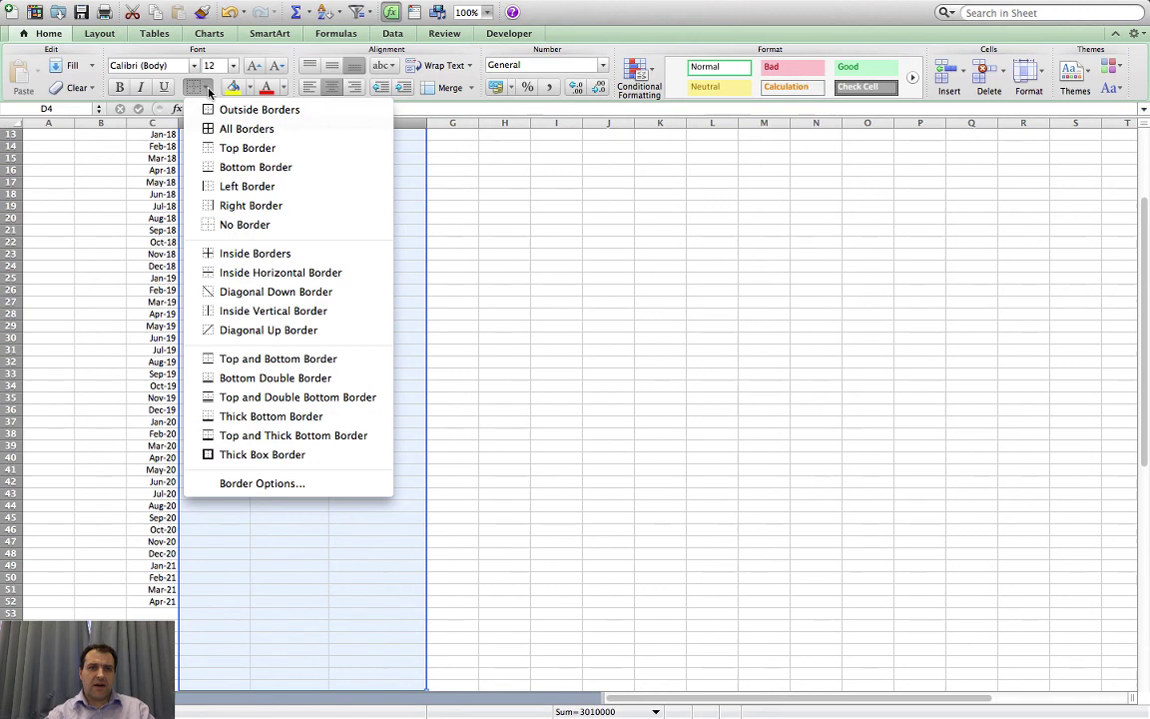
left_click(239, 132)
left_click(518, 313)
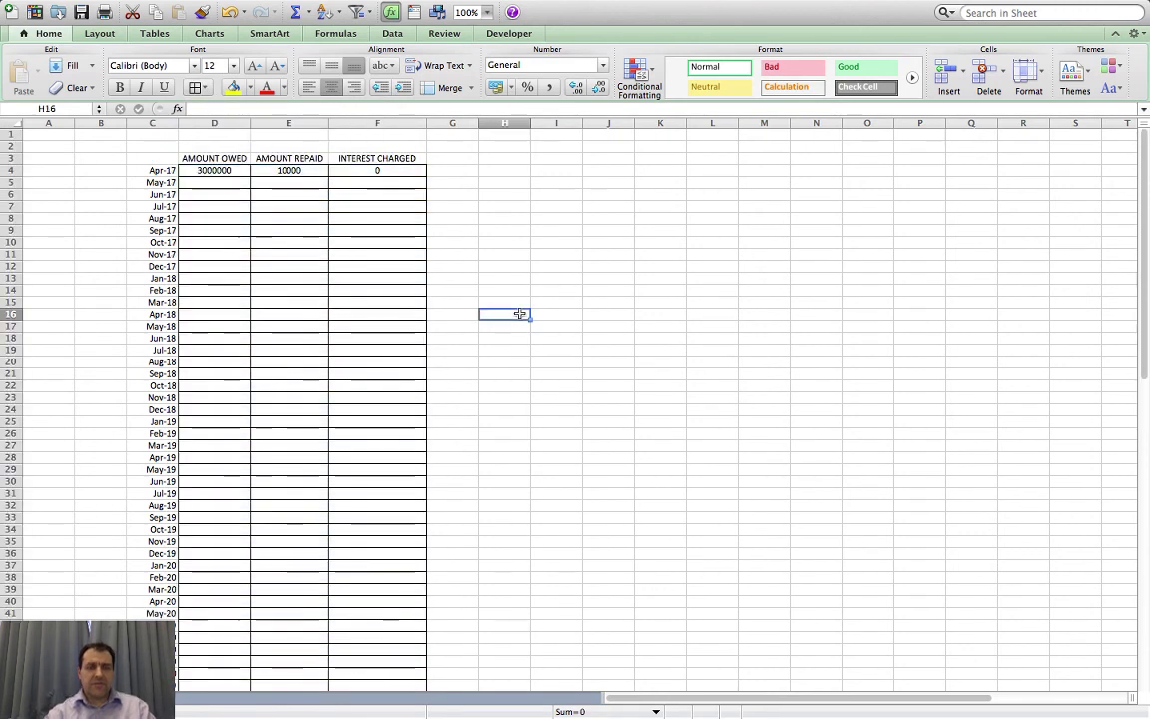
left_click(675, 509)
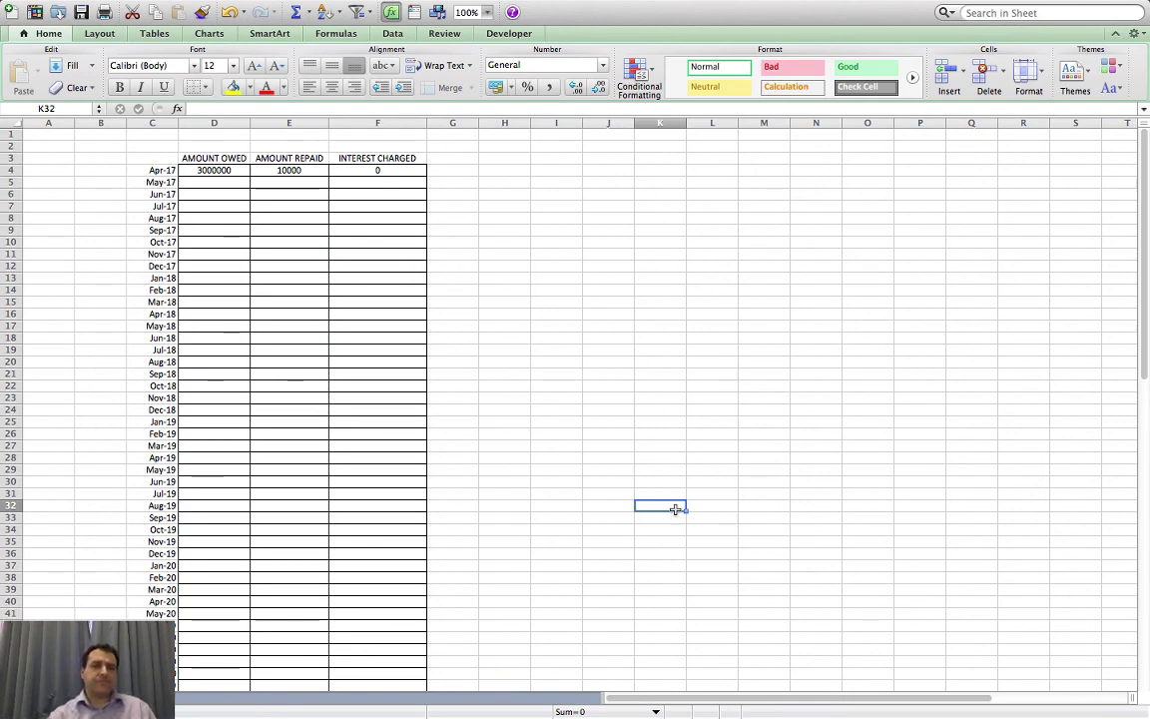
Step: Calculate the May 2017 amount owed in cell D5 with the formula =D4-E4+F4
left_click(223, 182)
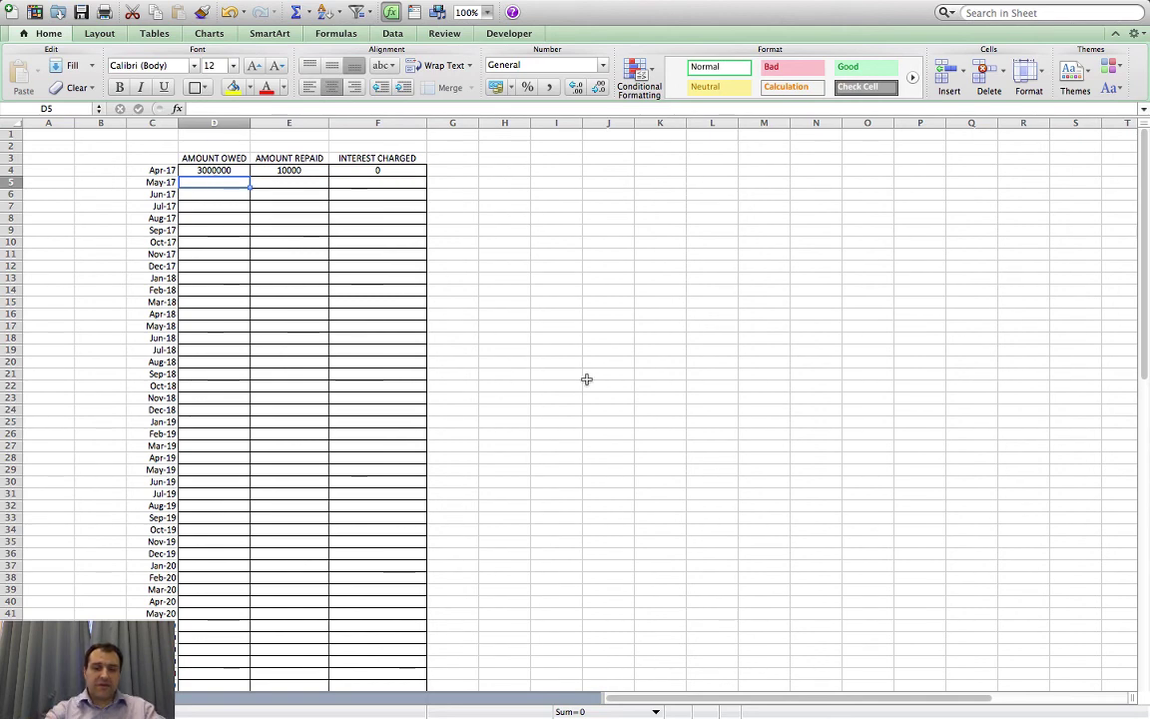
type("=")
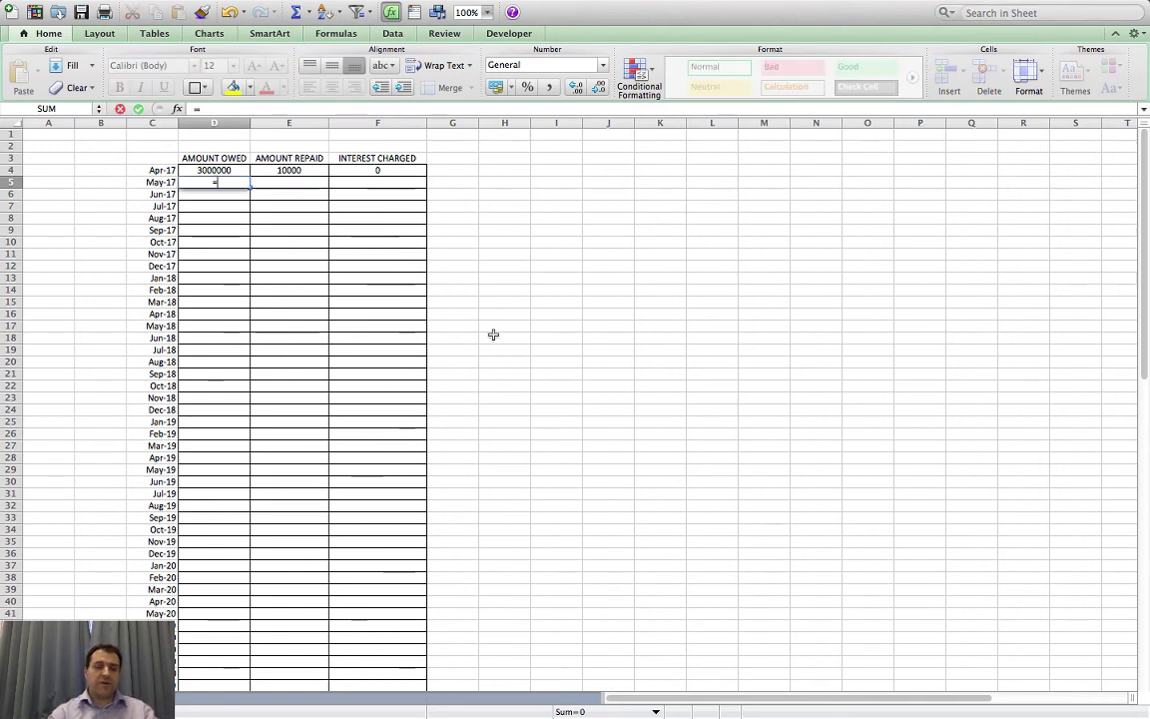
left_click(242, 172)
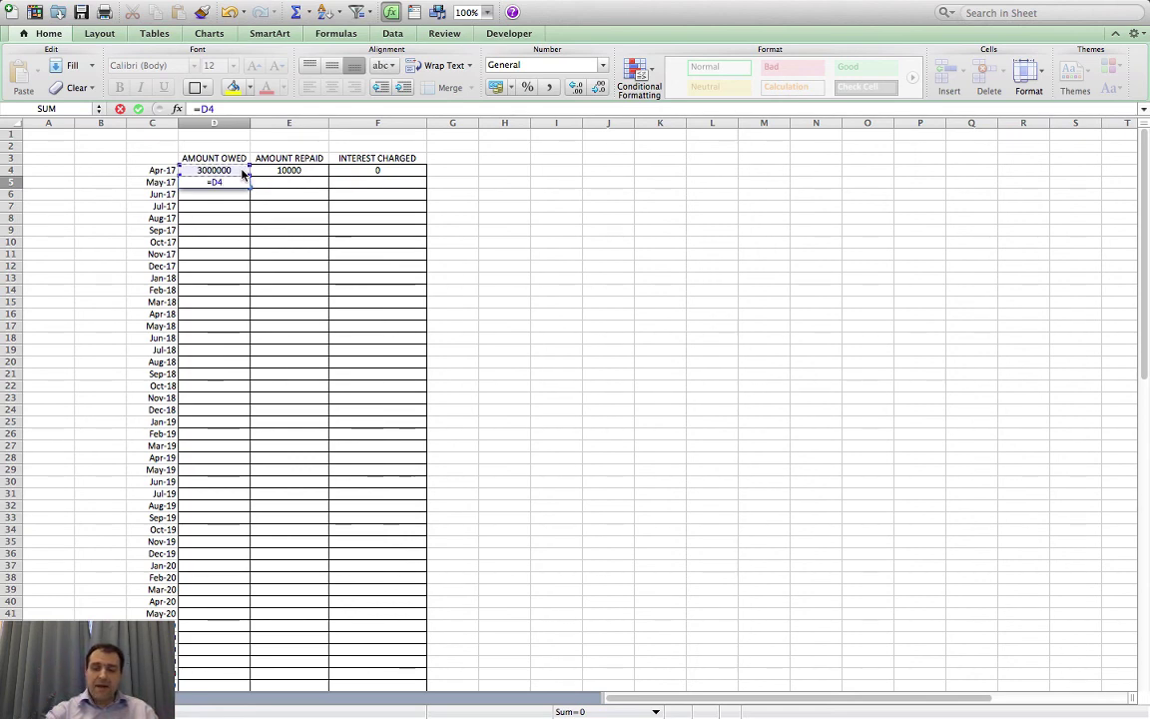
type("-")
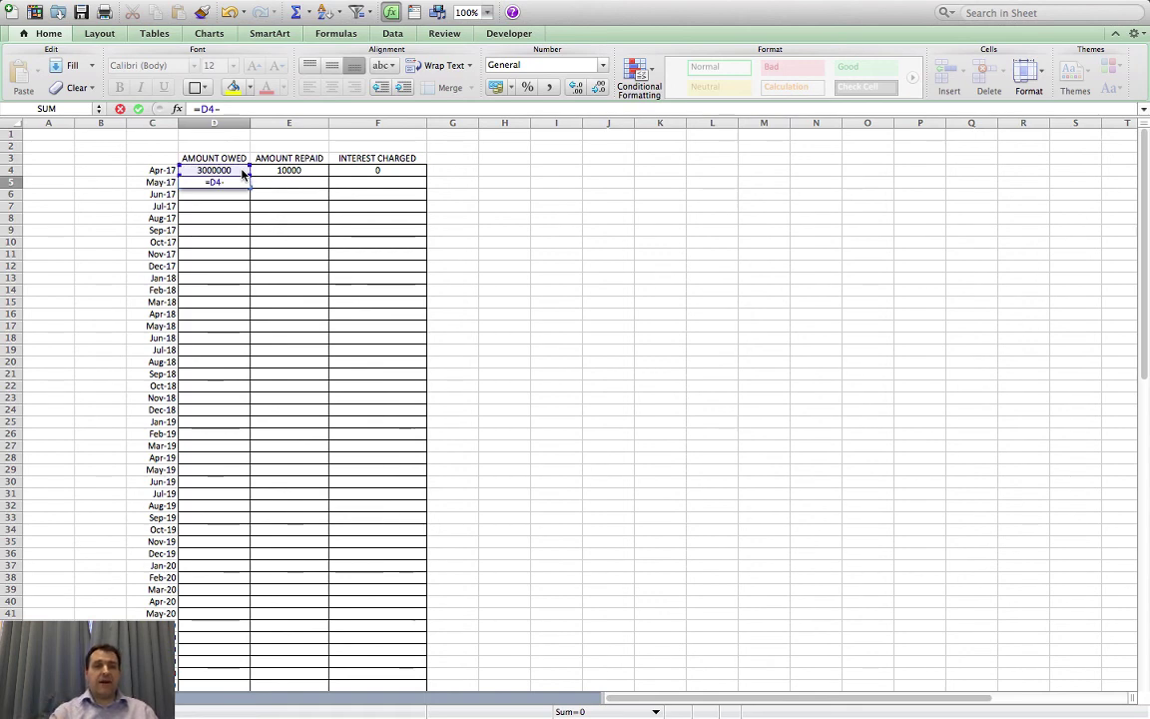
left_click(272, 171)
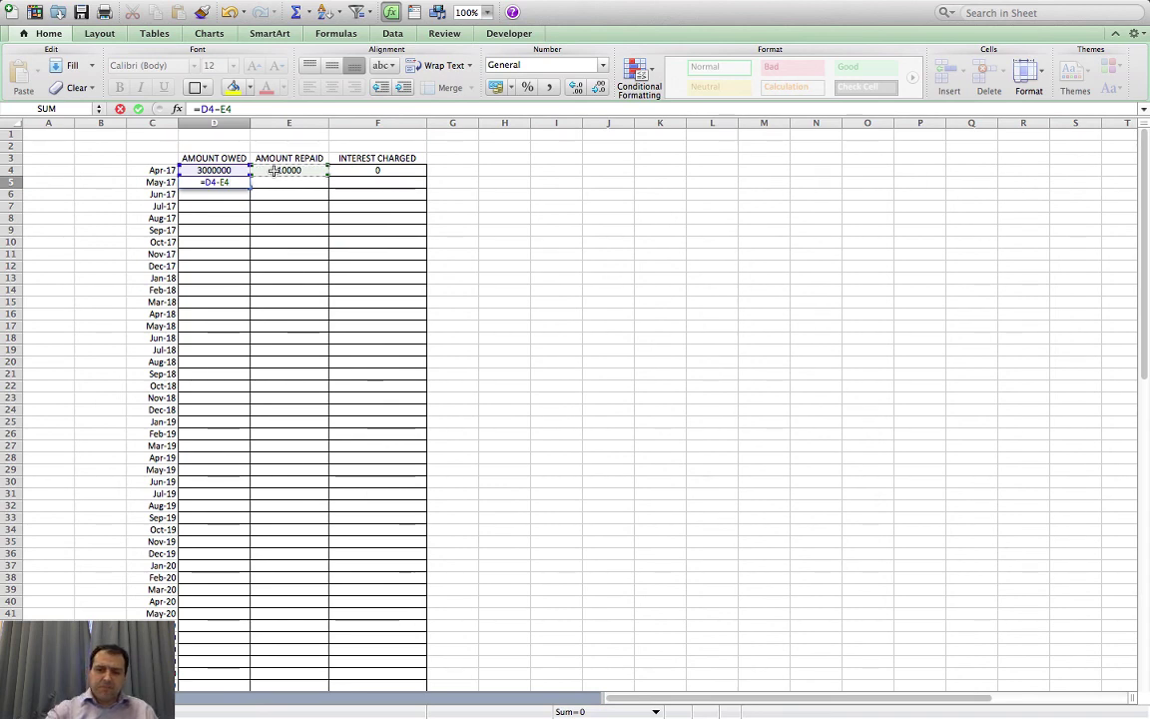
type("+")
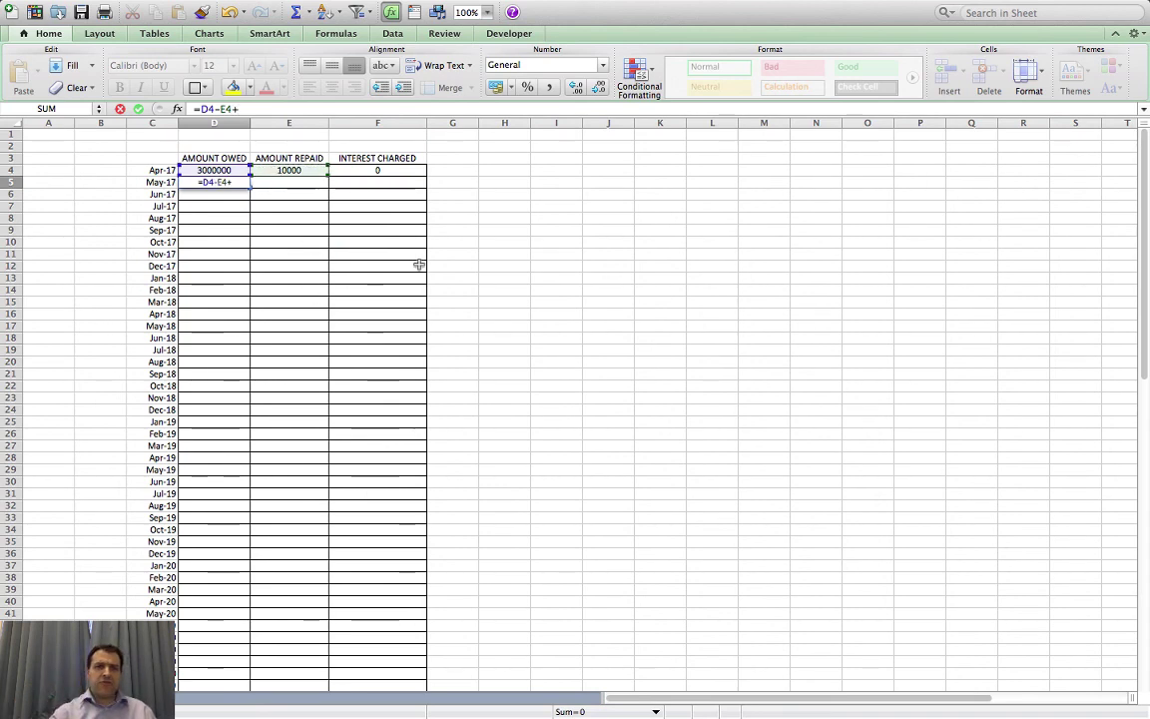
left_click(374, 170)
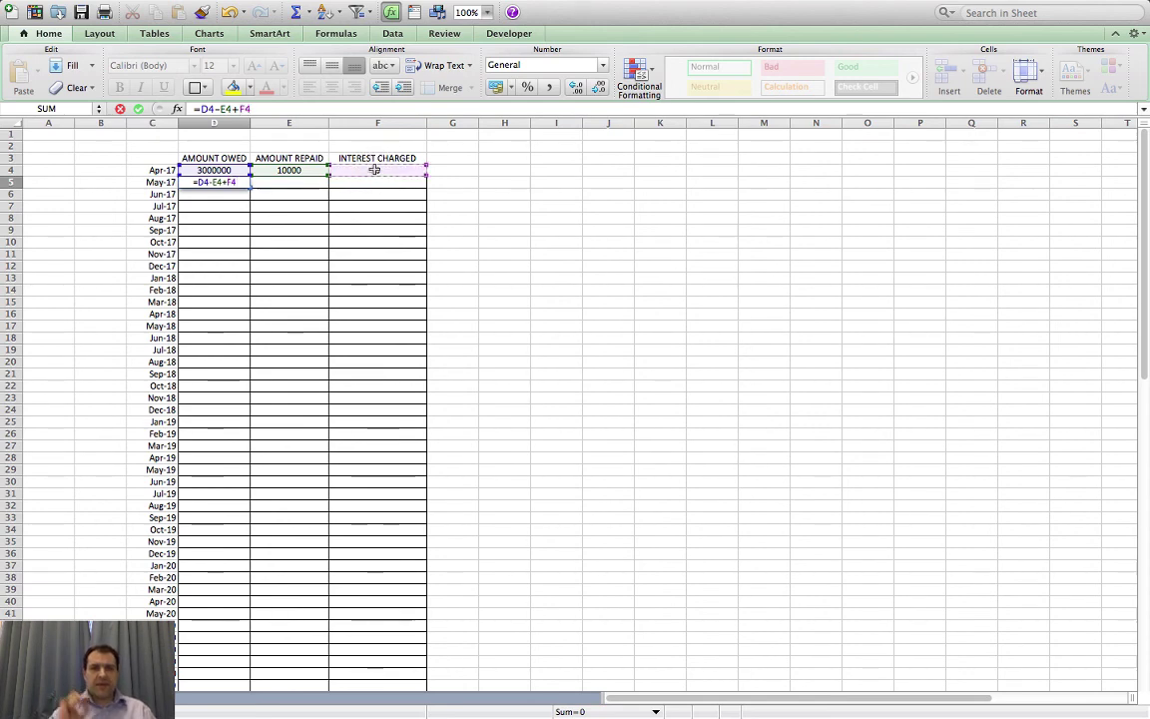
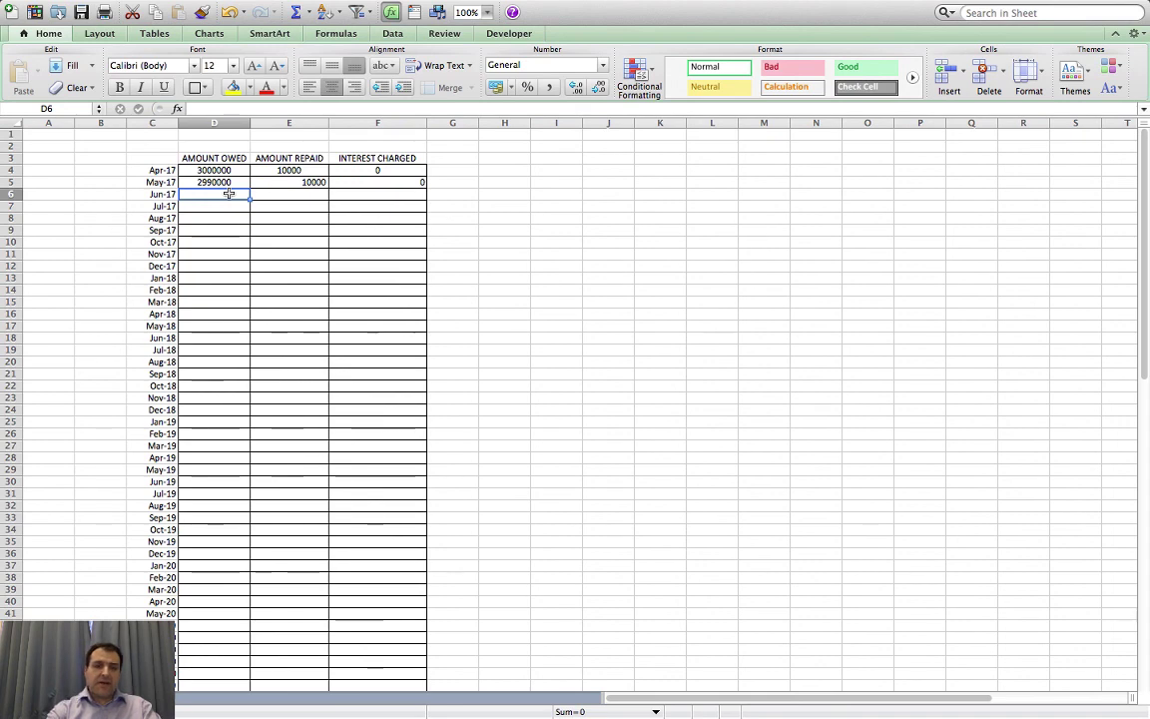
Step: Calculate the June 2017 amount owed in cell D6 with the formula =D5-E5+F5
type("=")
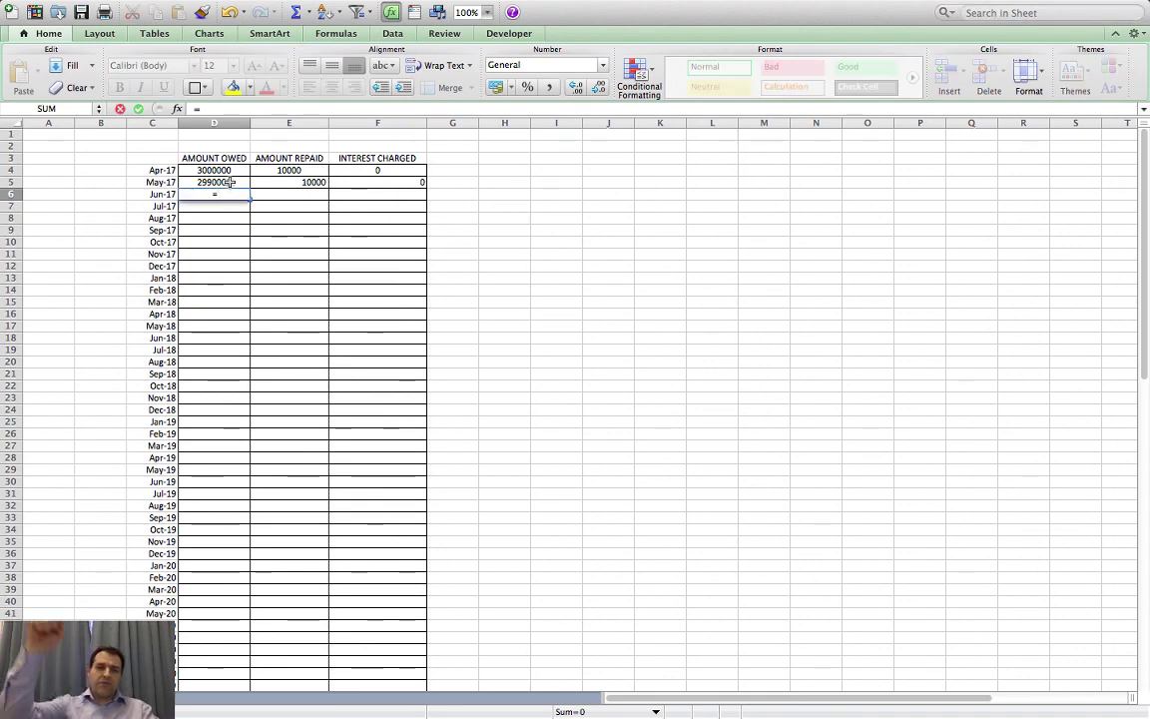
left_click(226, 184)
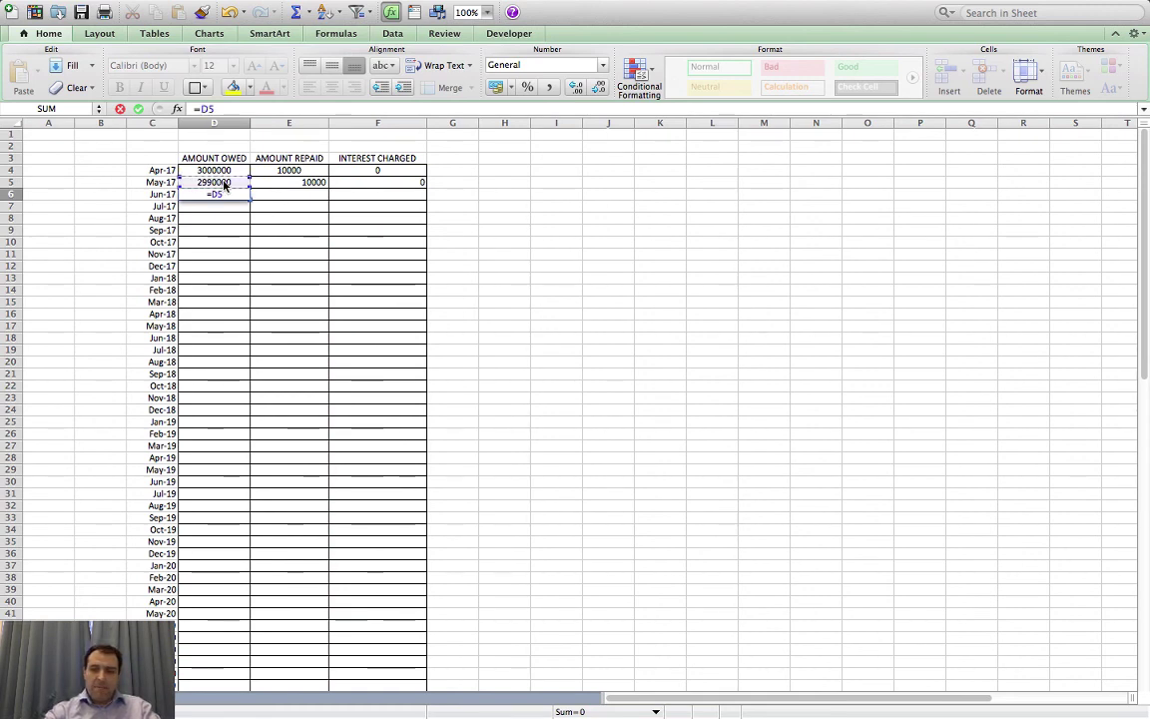
type("-")
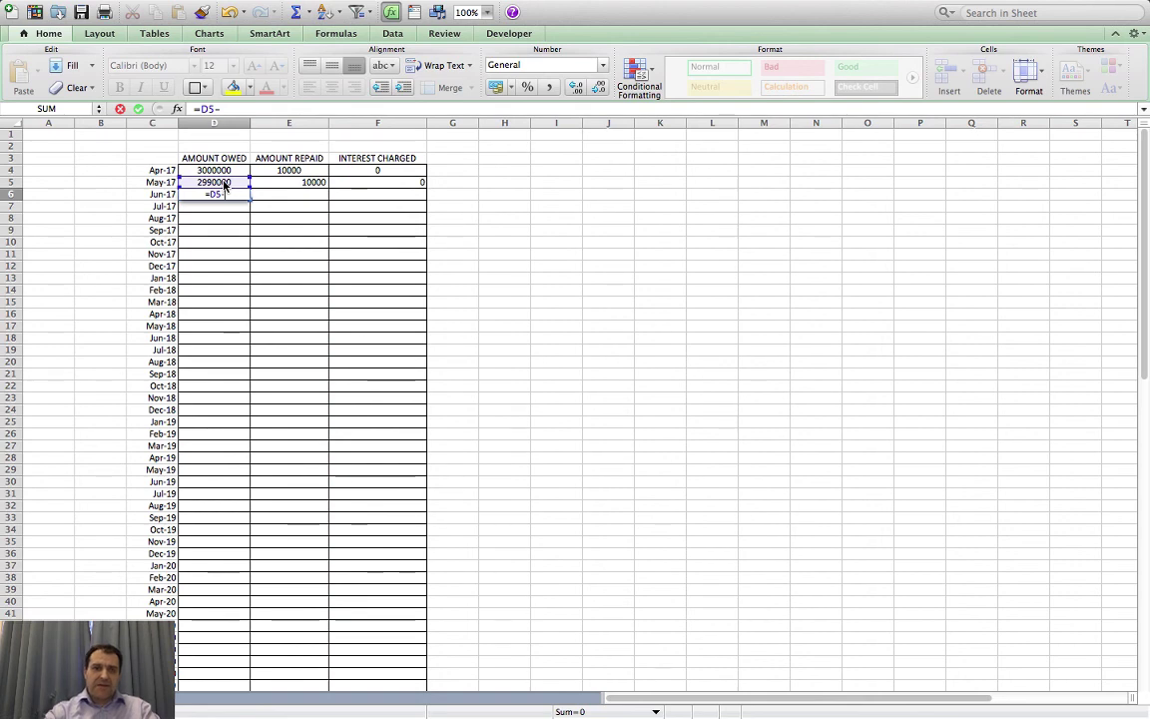
left_click(294, 182)
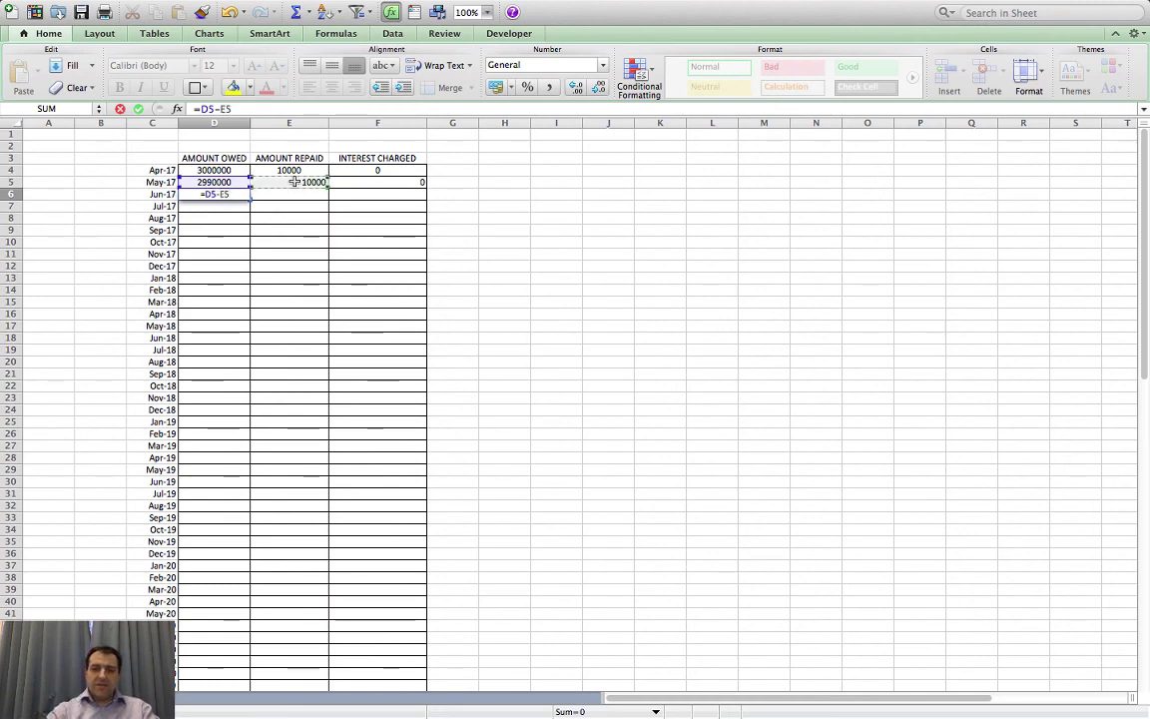
type("+")
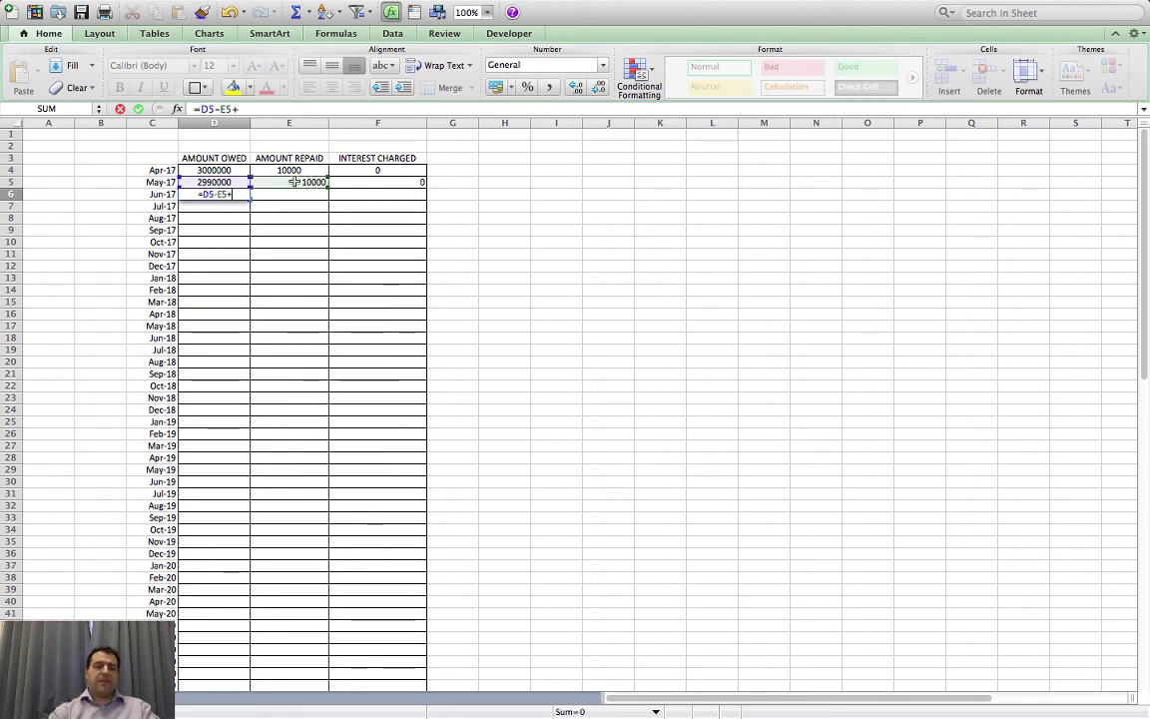
left_click(372, 181)
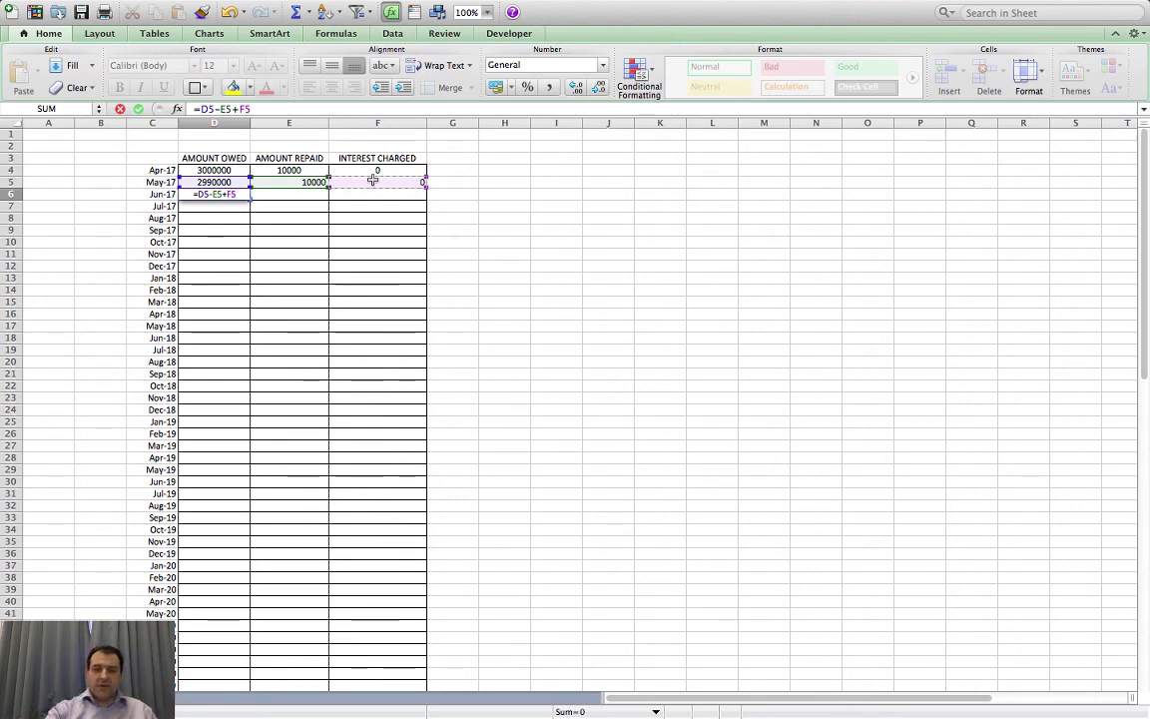
key("Return")
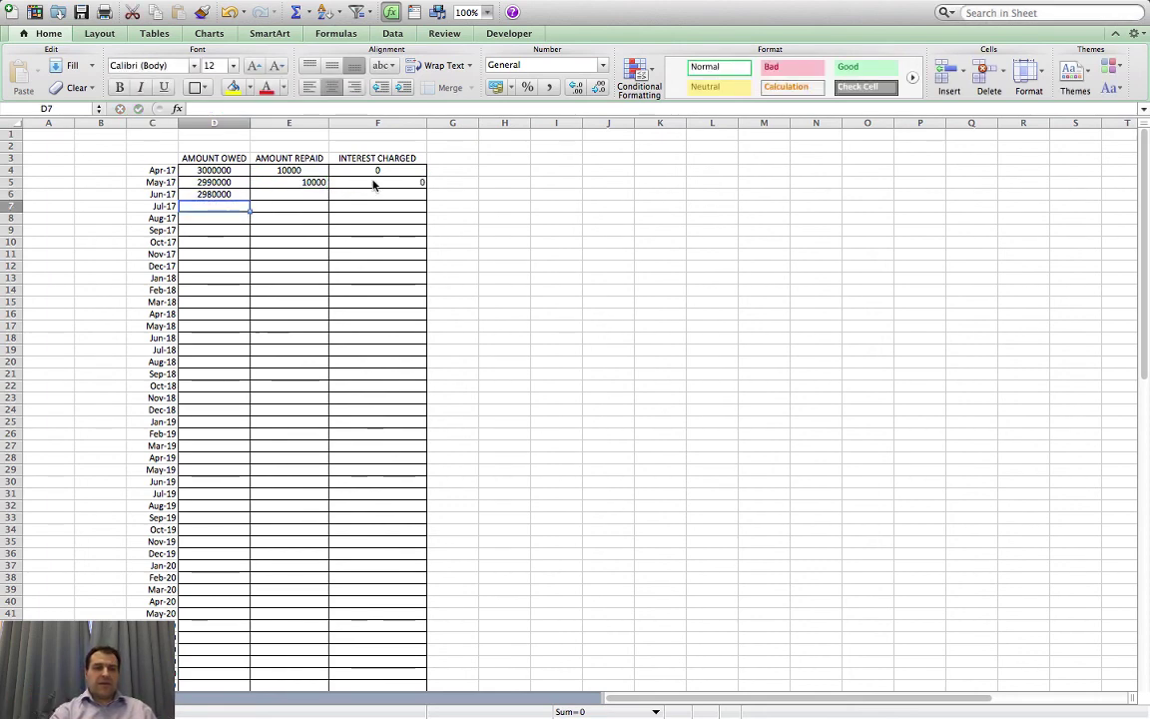
Step: Fill in June 2017 with the repayment formula =E5 in cell E6 and interest of 0 in cell F6
left_click(305, 194)
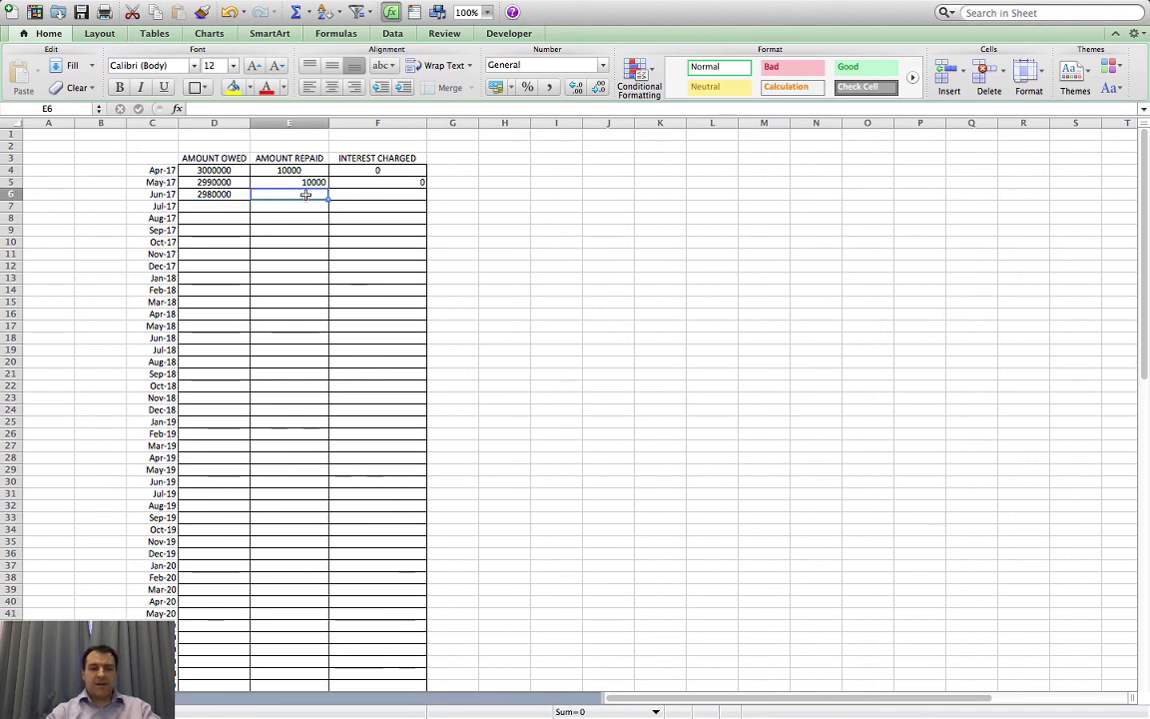
type("=")
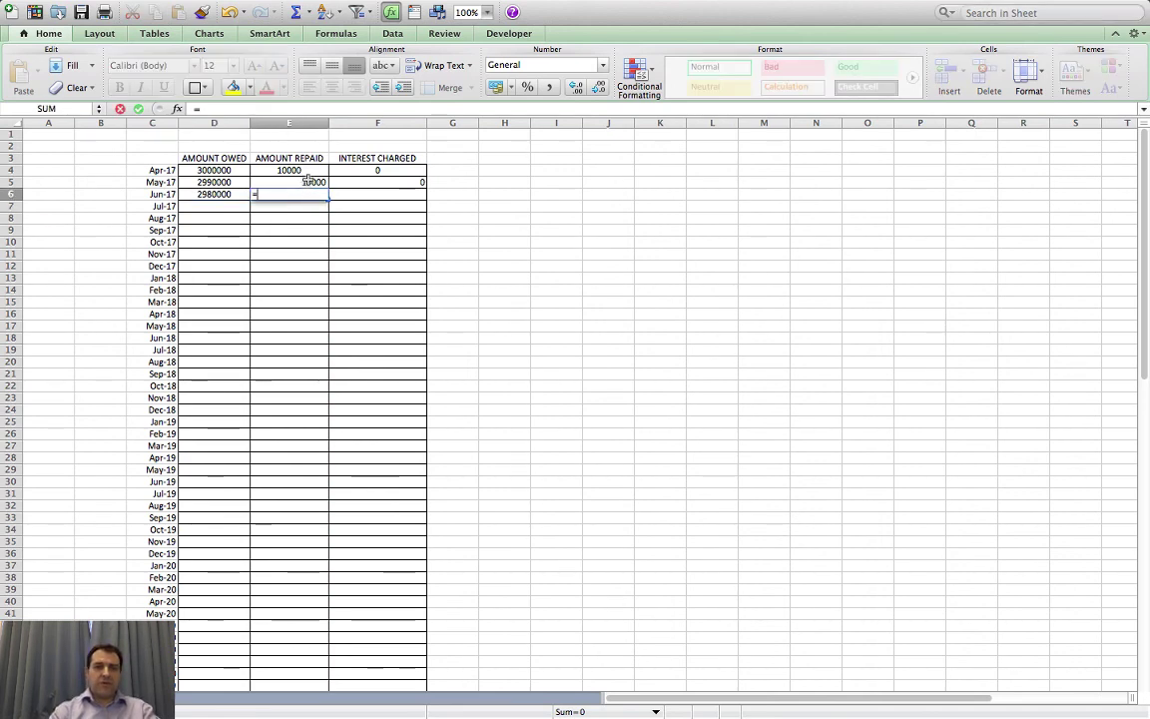
left_click(309, 183)
key("Return")
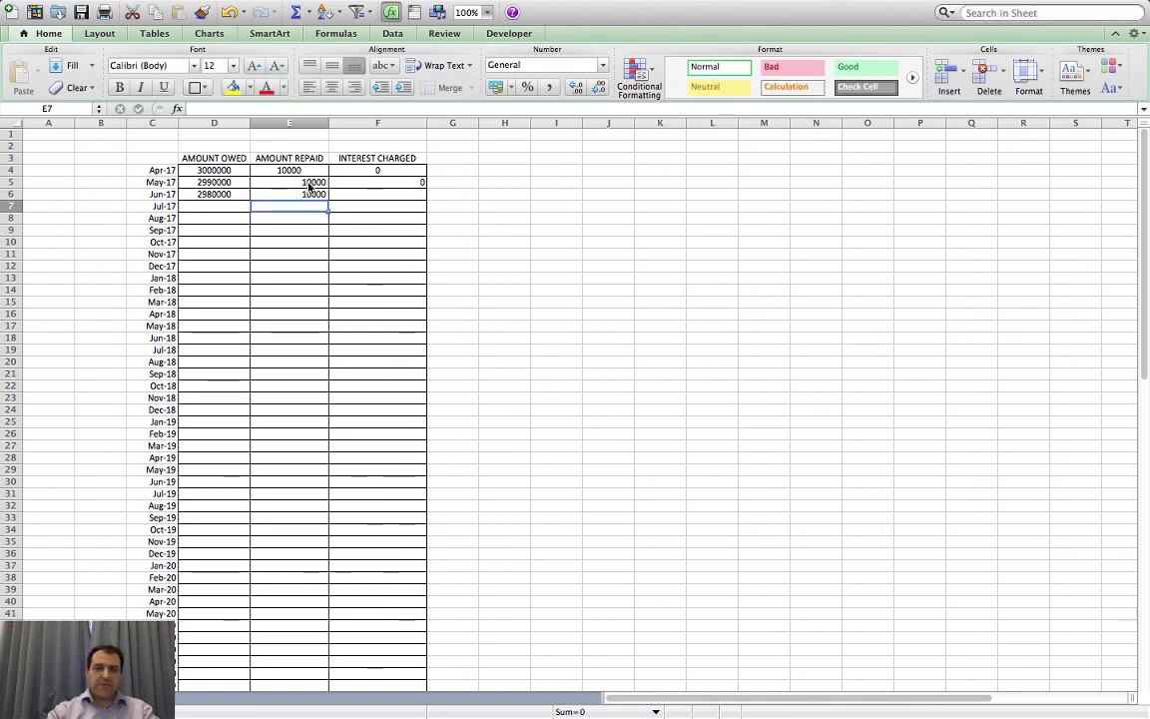
left_click(389, 194)
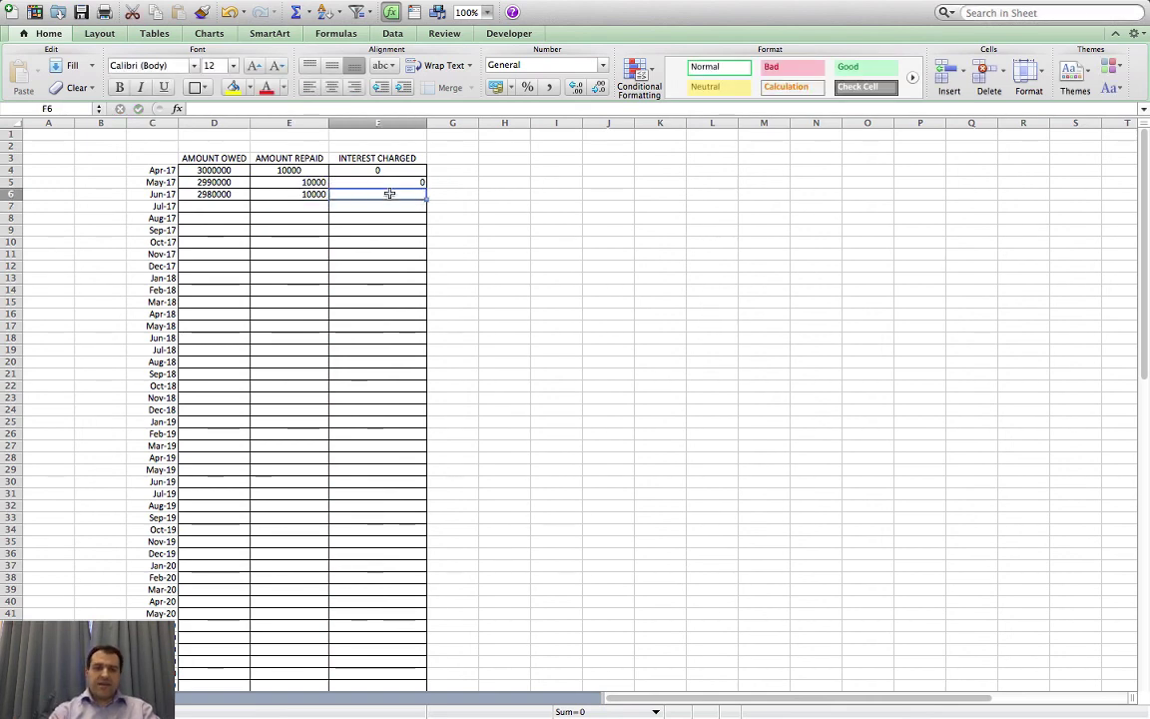
type("0")
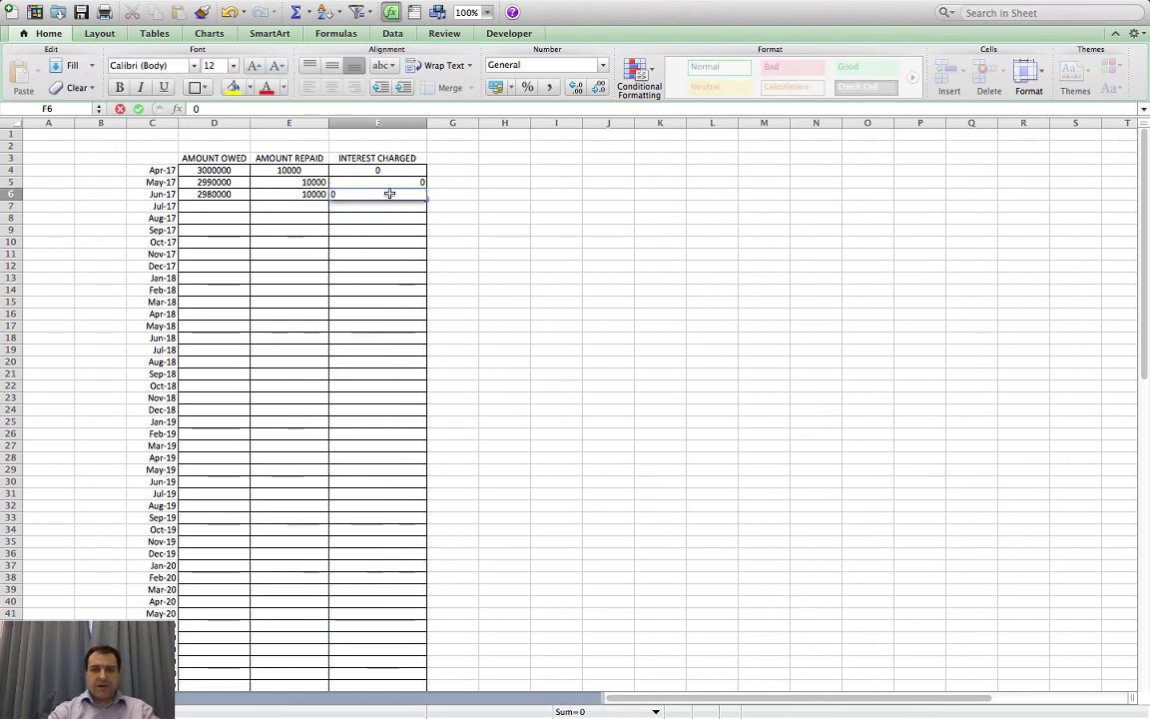
key("Return")
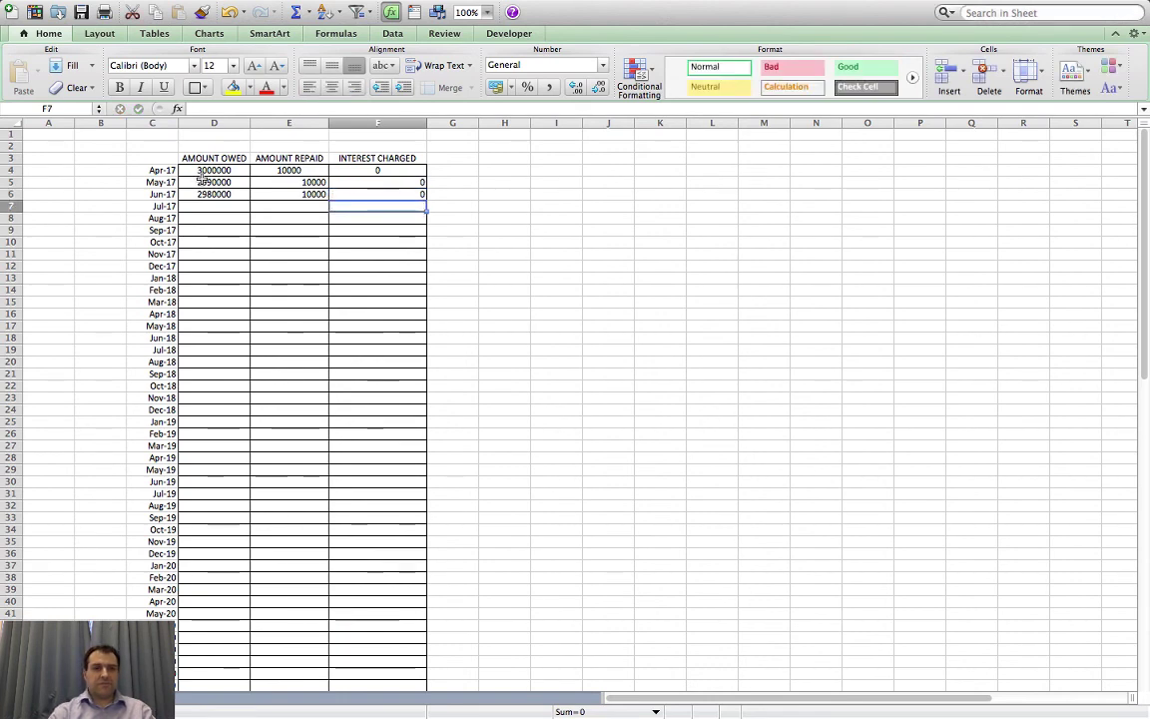
Step: Center the May and June 2017 values in D5:F6
left_click(239, 183)
left_click(359, 193, "shift")
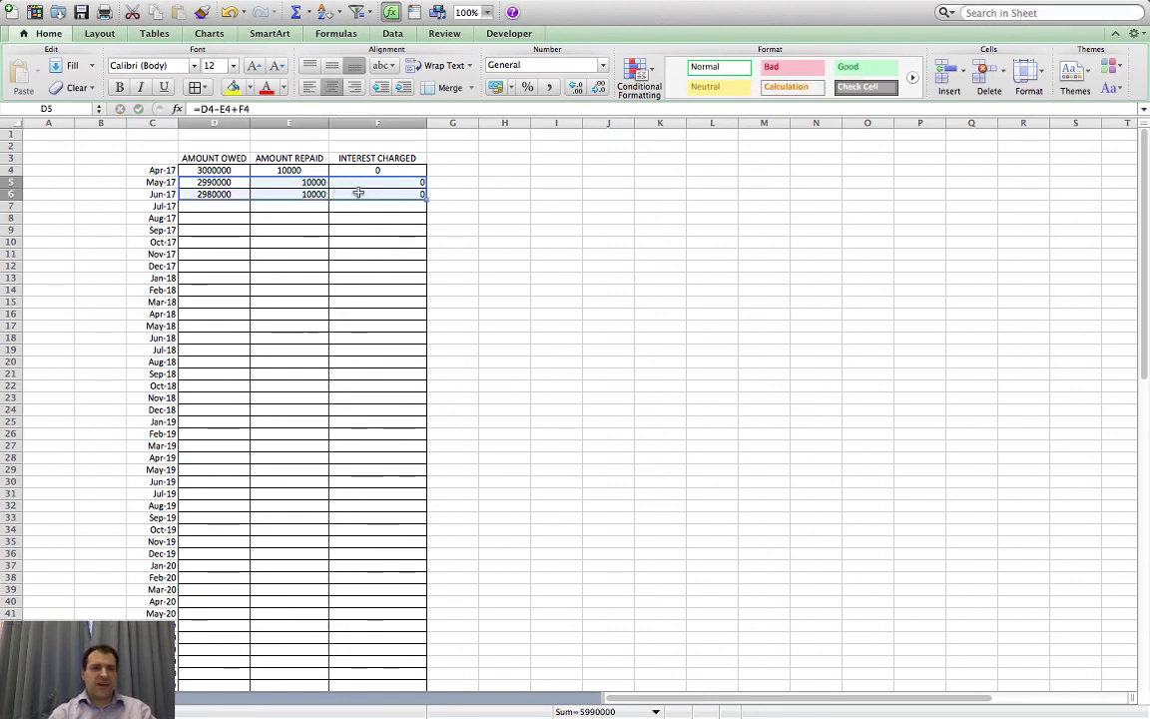
left_click(332, 87)
left_click(579, 333)
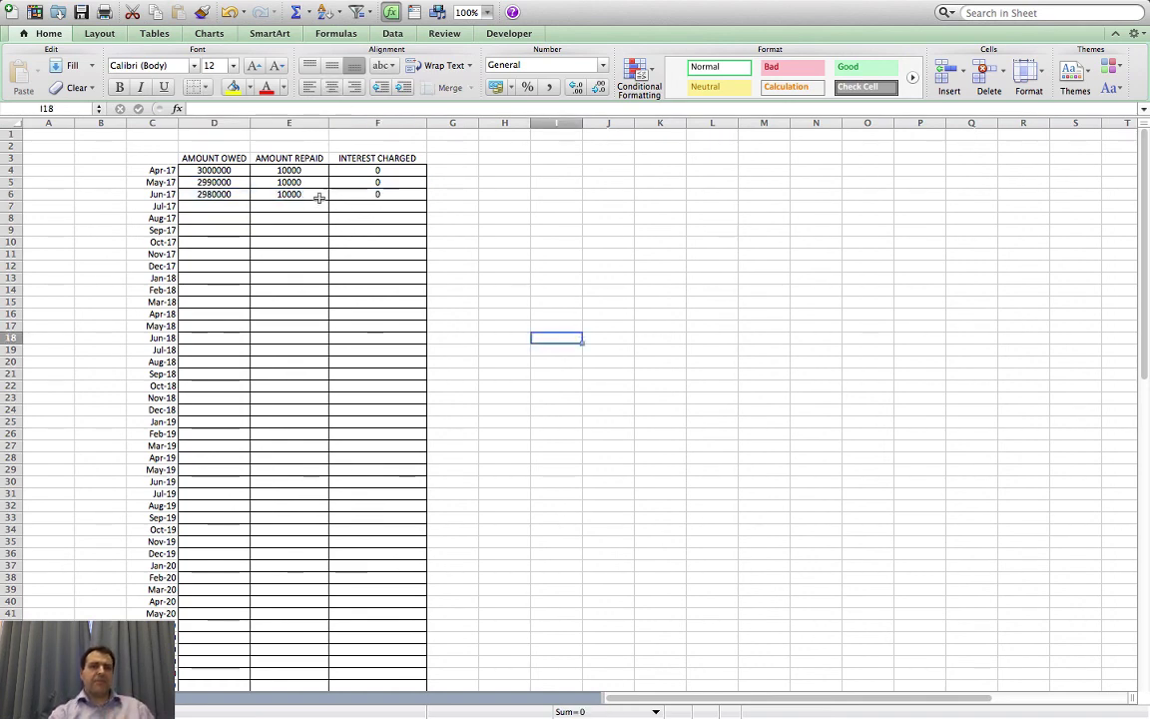
Step: Copy the June 2017 row D6:F6 down into D7:F46 to extend the schedule from July 2017 onward
left_click(218, 195)
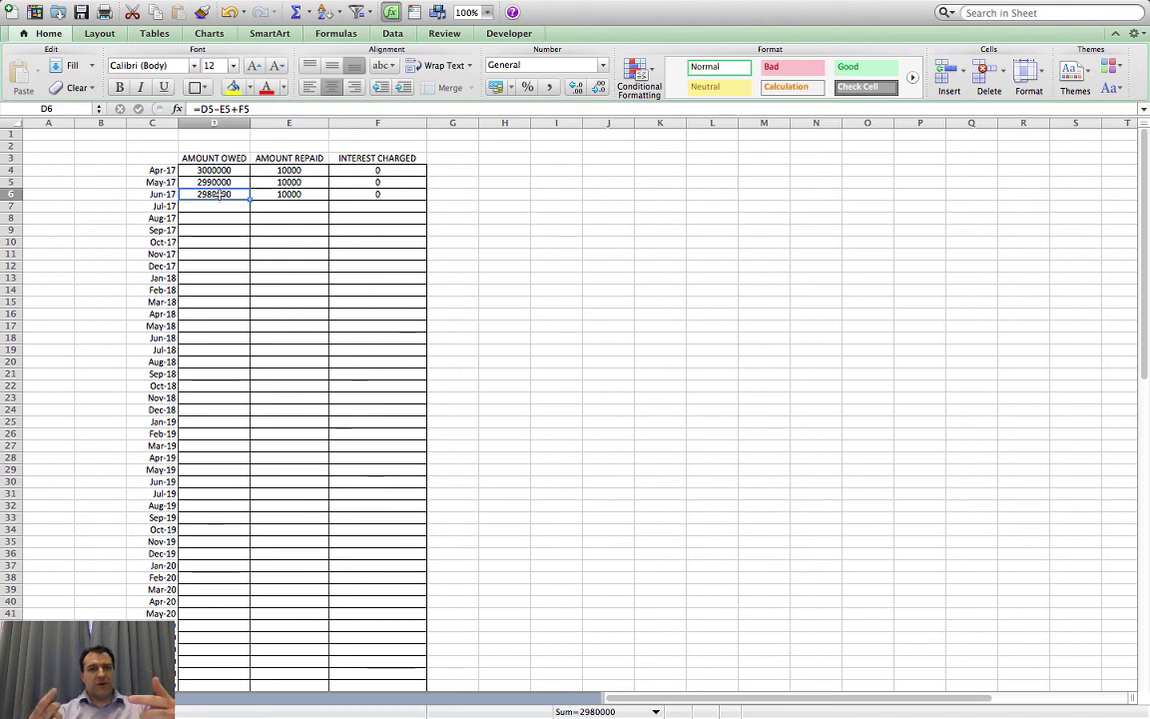
left_click(278, 196)
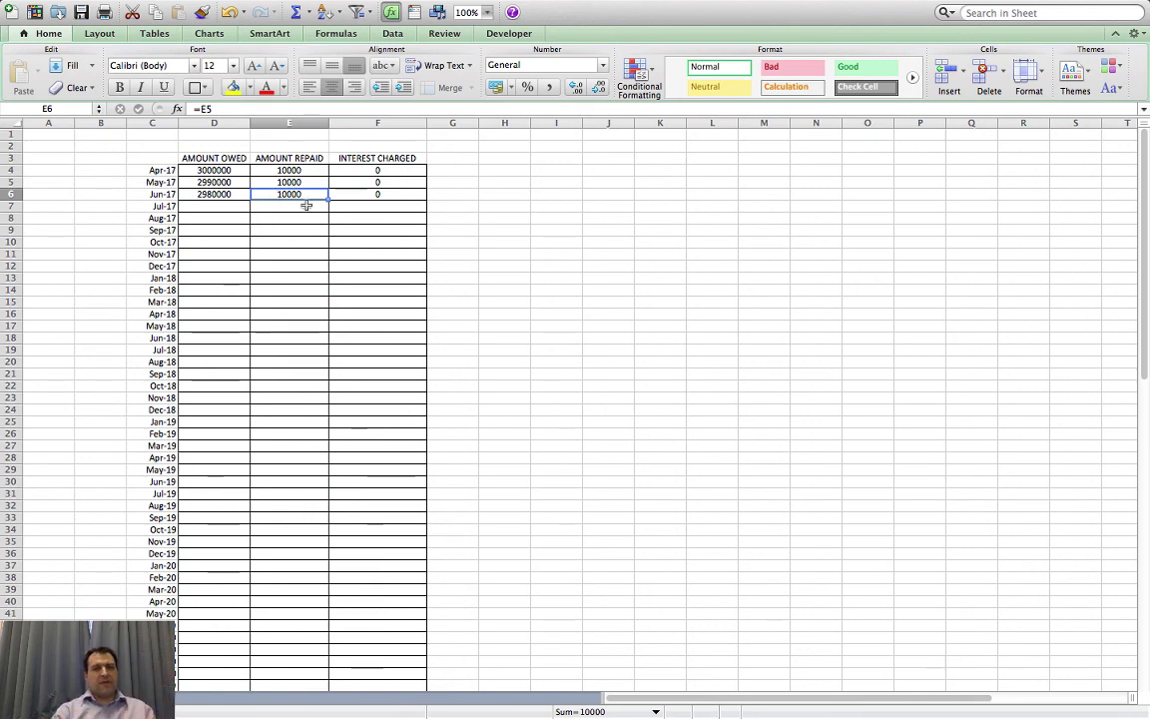
left_click(367, 197)
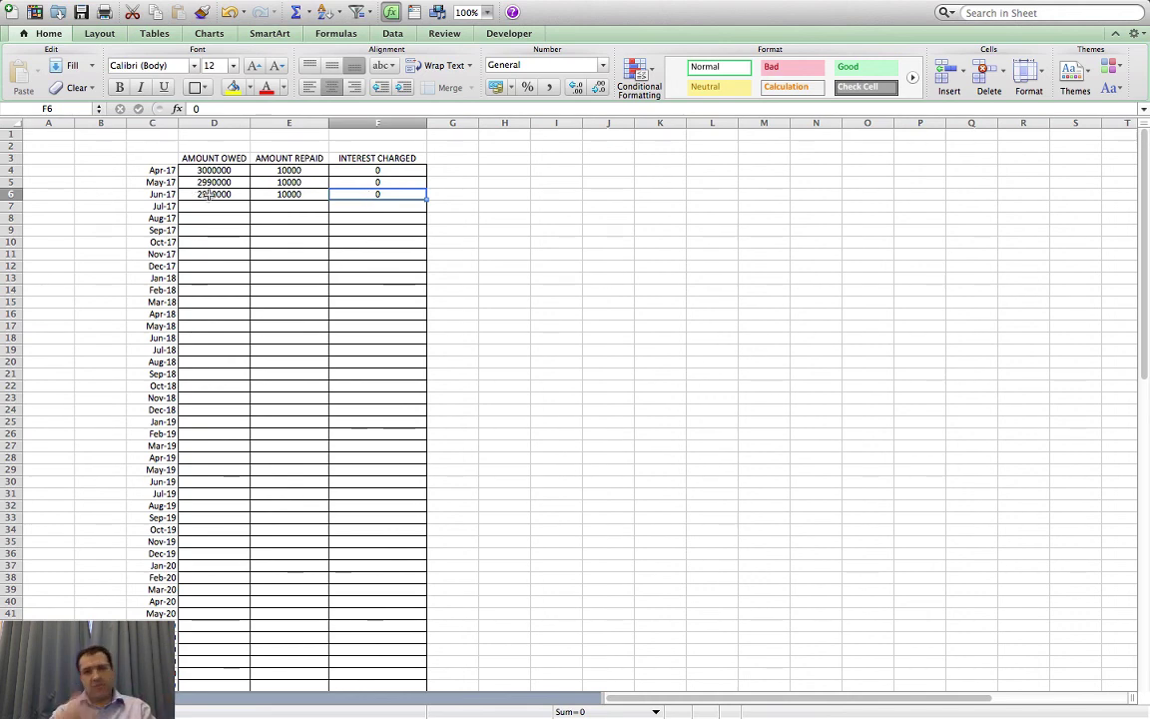
left_click_drag(207, 194, 351, 192)
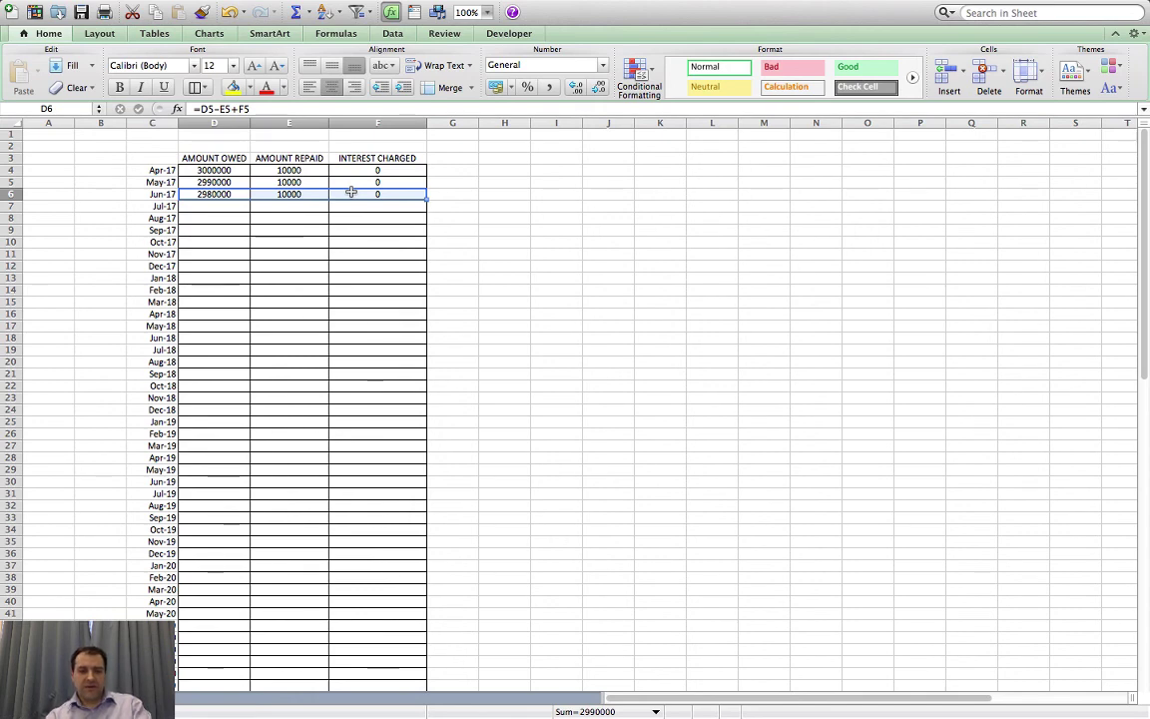
key("super+c")
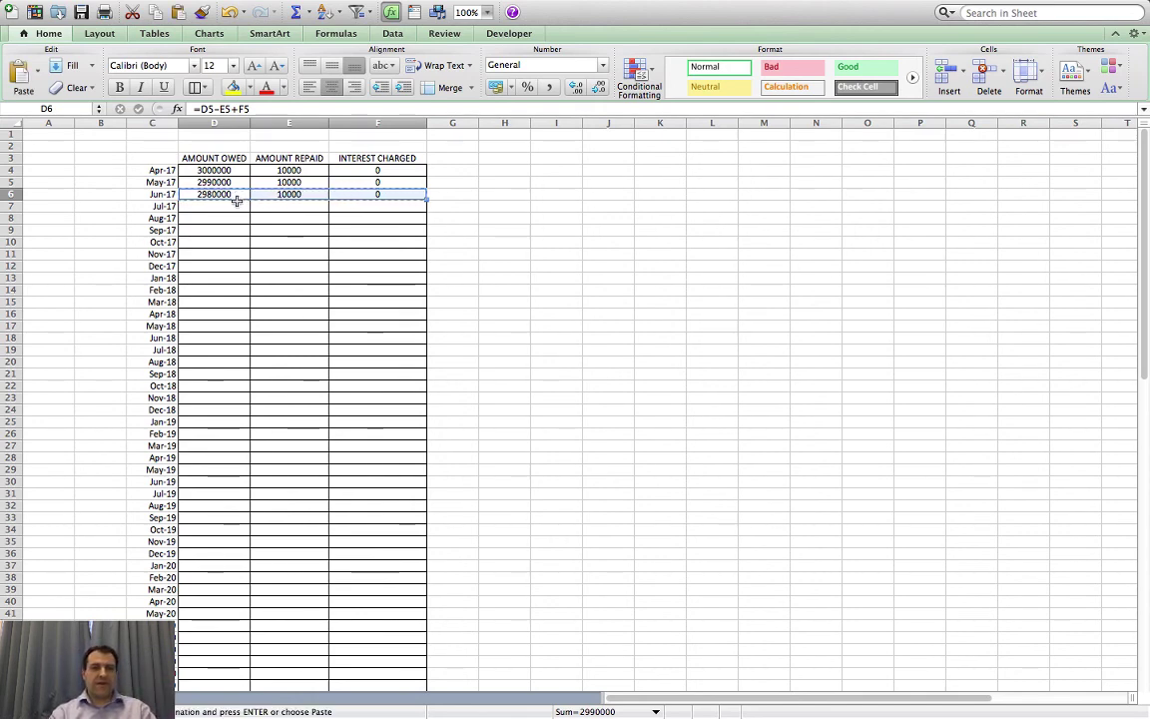
left_click_drag(237, 203, 382, 674)
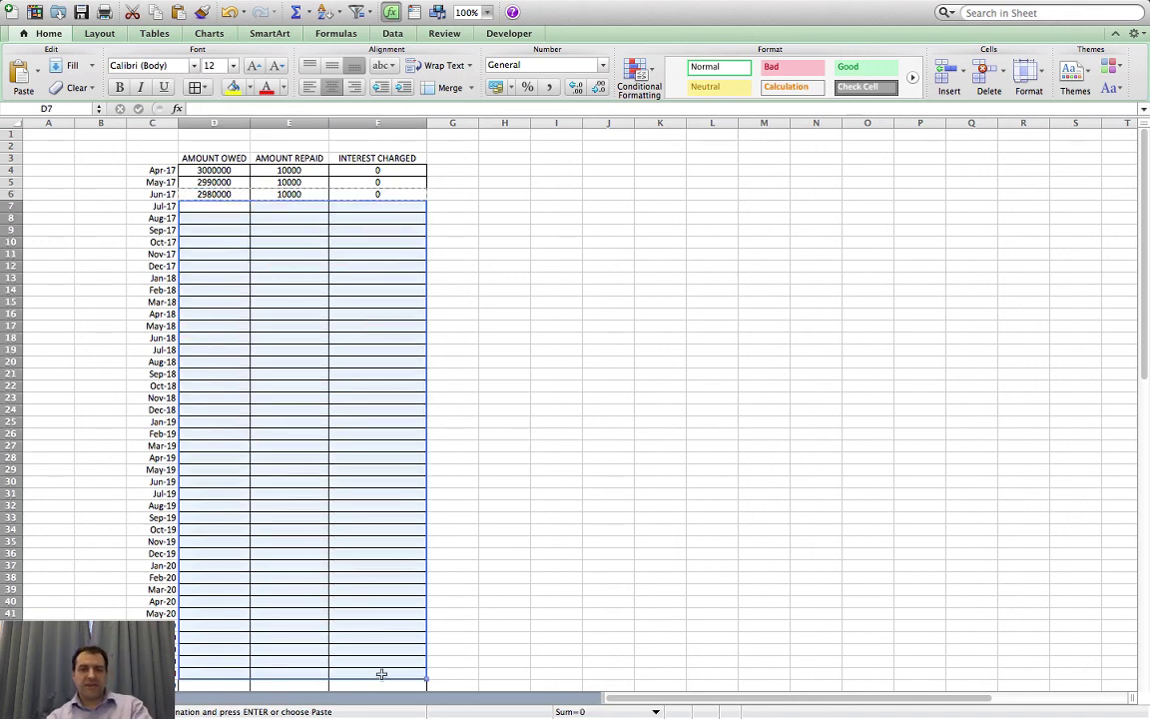
key("super+v")
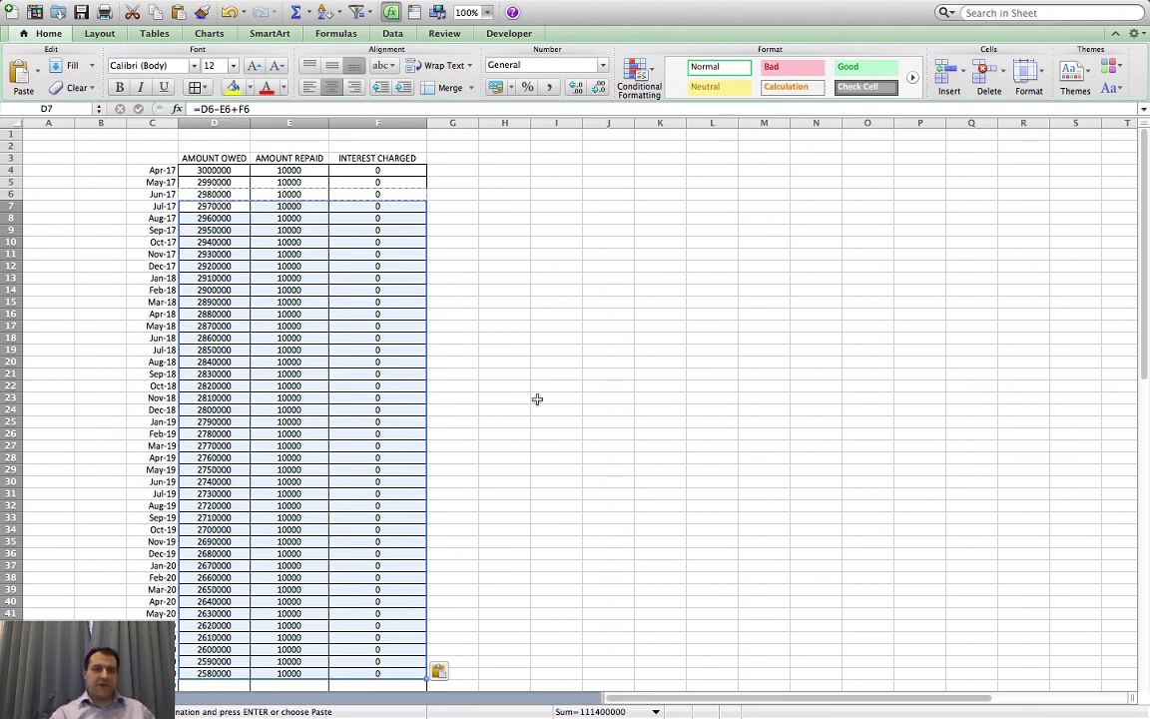
left_click(536, 397)
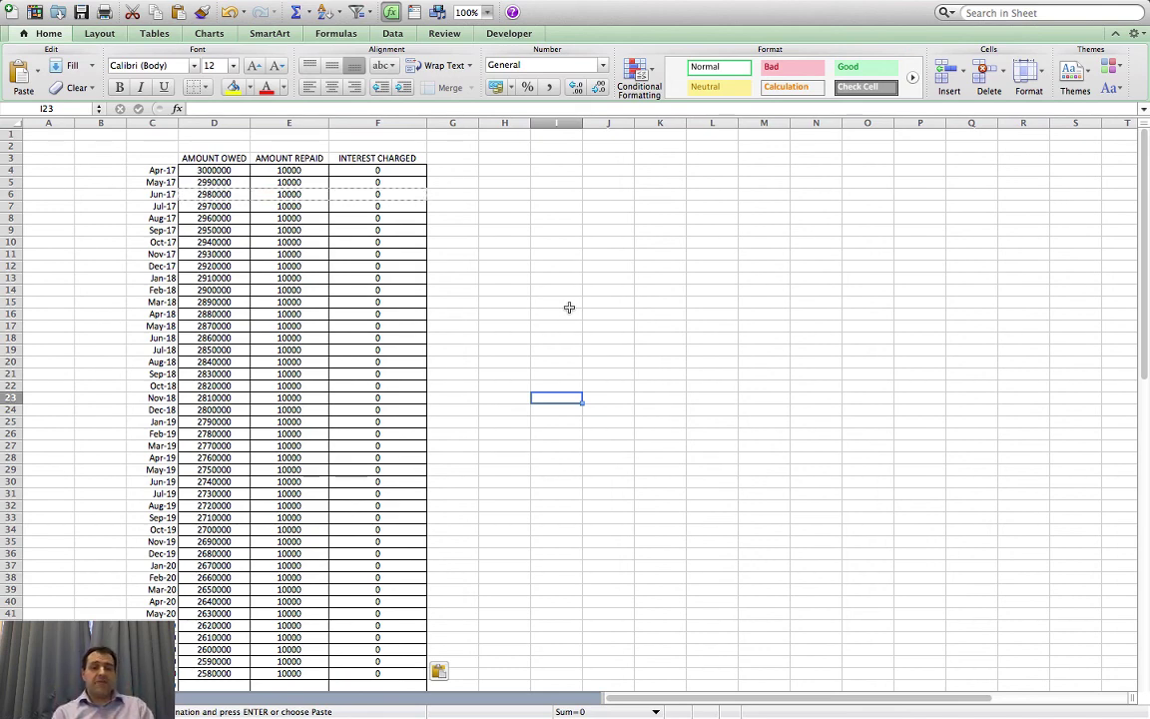
Step: Label cell J3 "Interest rate" and enter a rate of 2% in cell J4
left_click(611, 162)
type("Int")
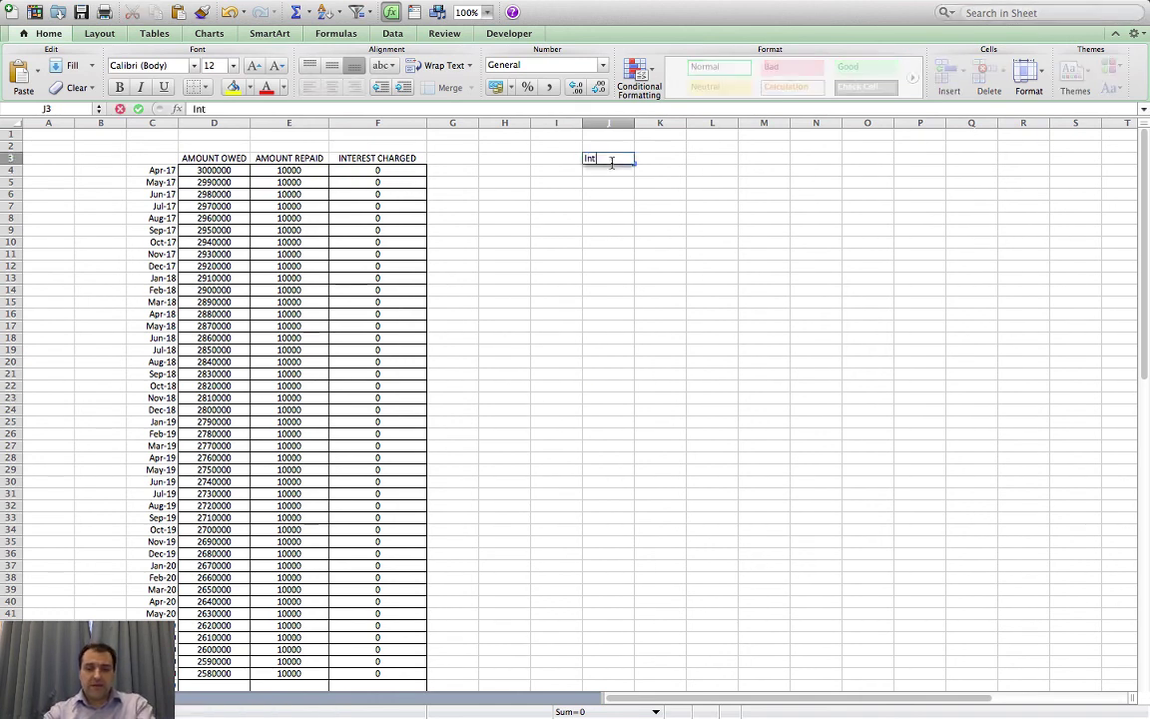
type("ere")
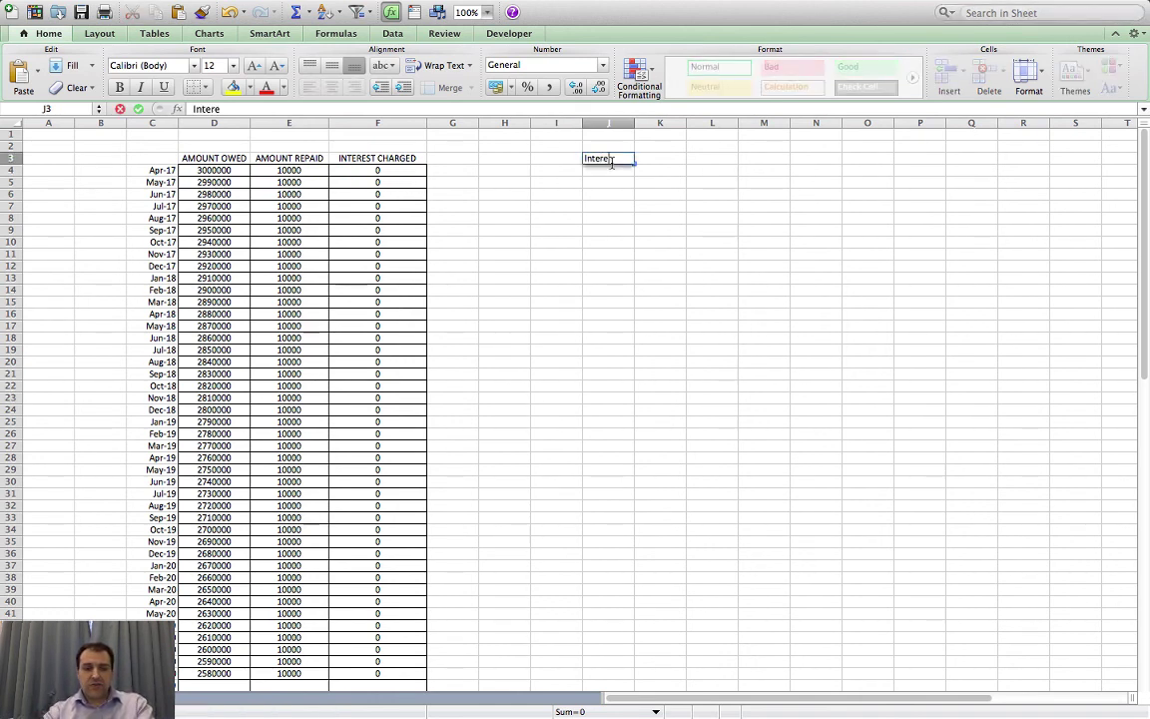
type("st rate")
left_click(613, 167)
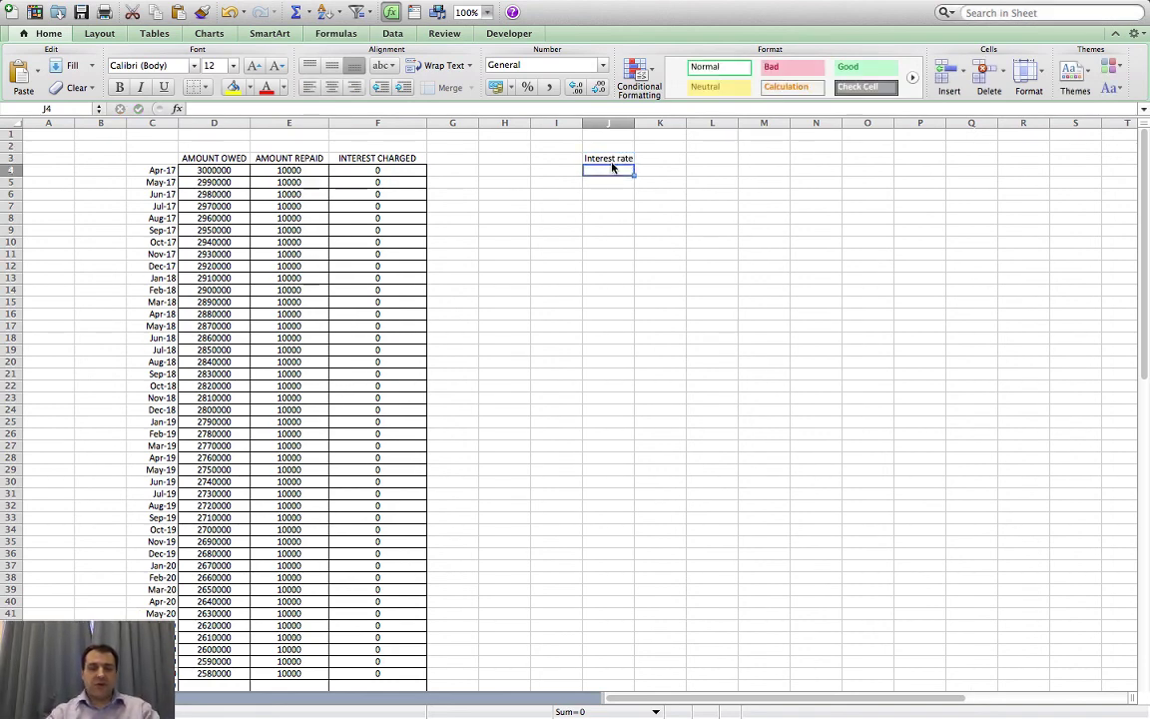
type("2")
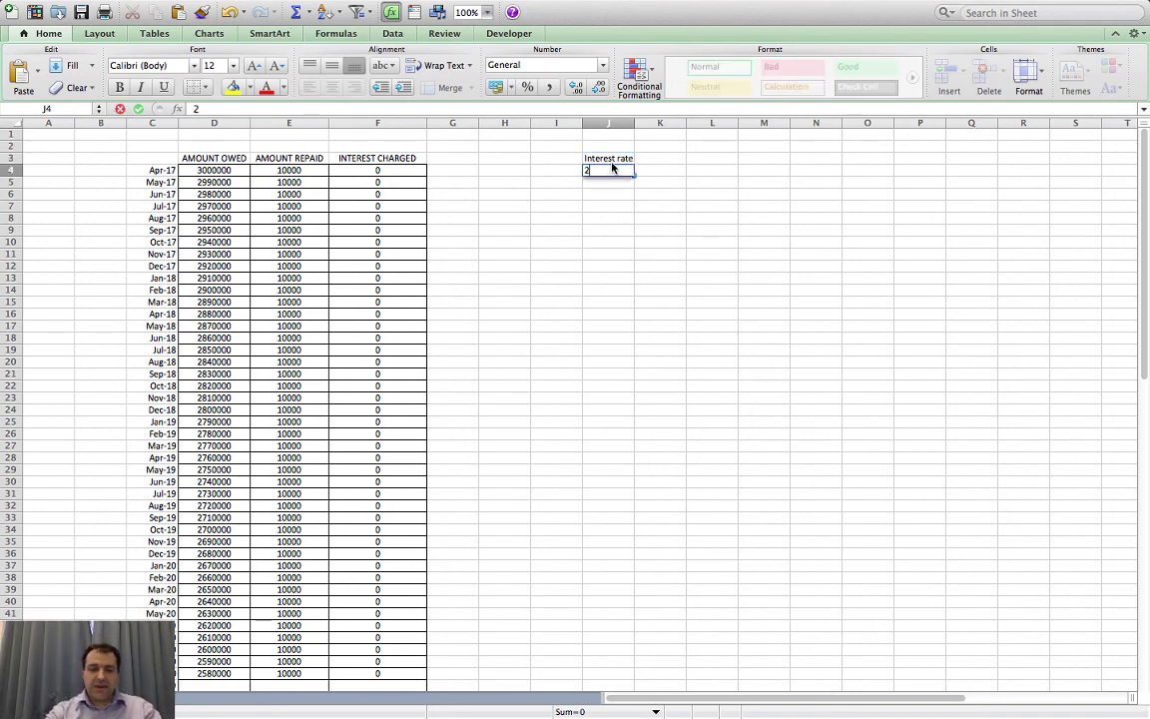
type("%")
key("Return")
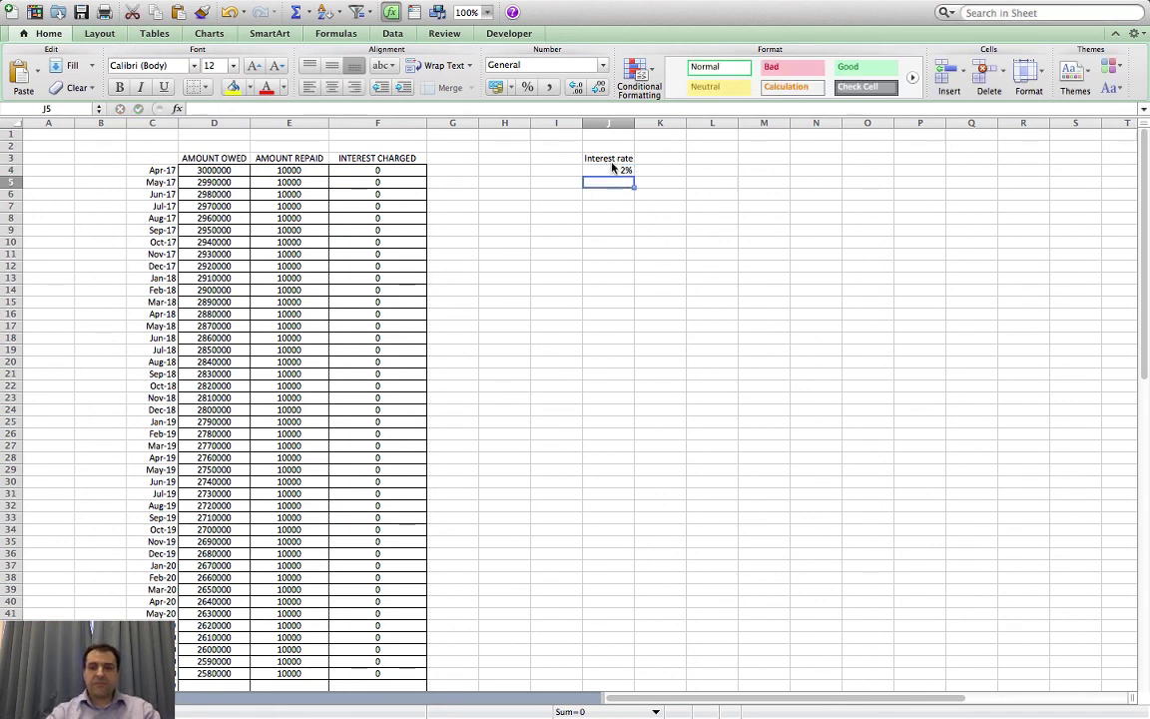
Step: Fill the interest rate cells J3:J4 with yellow and increase their font size to 24
left_click(619, 170)
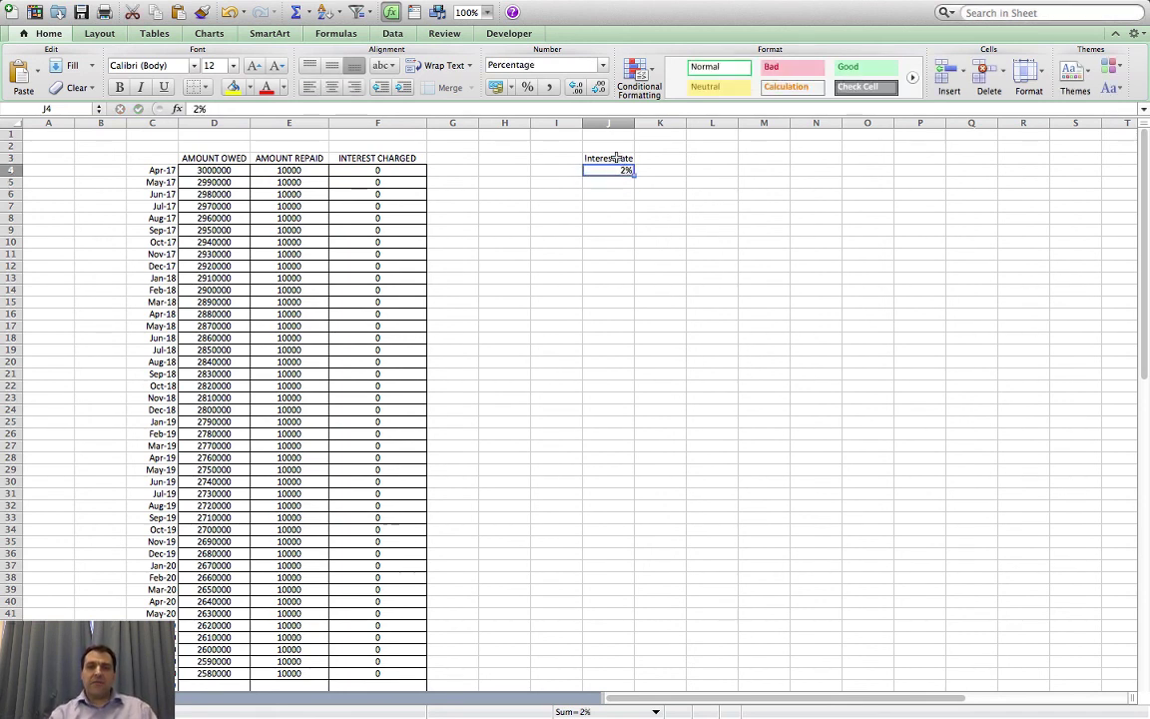
left_click_drag(615, 158, 620, 170)
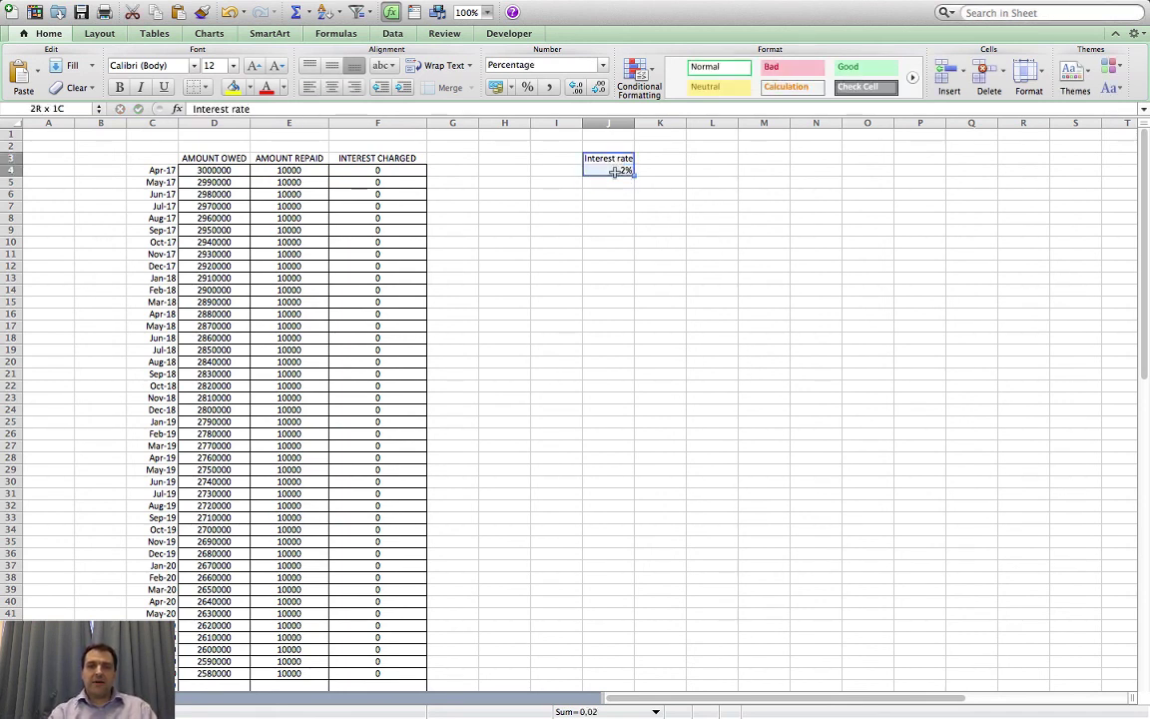
left_click(232, 87)
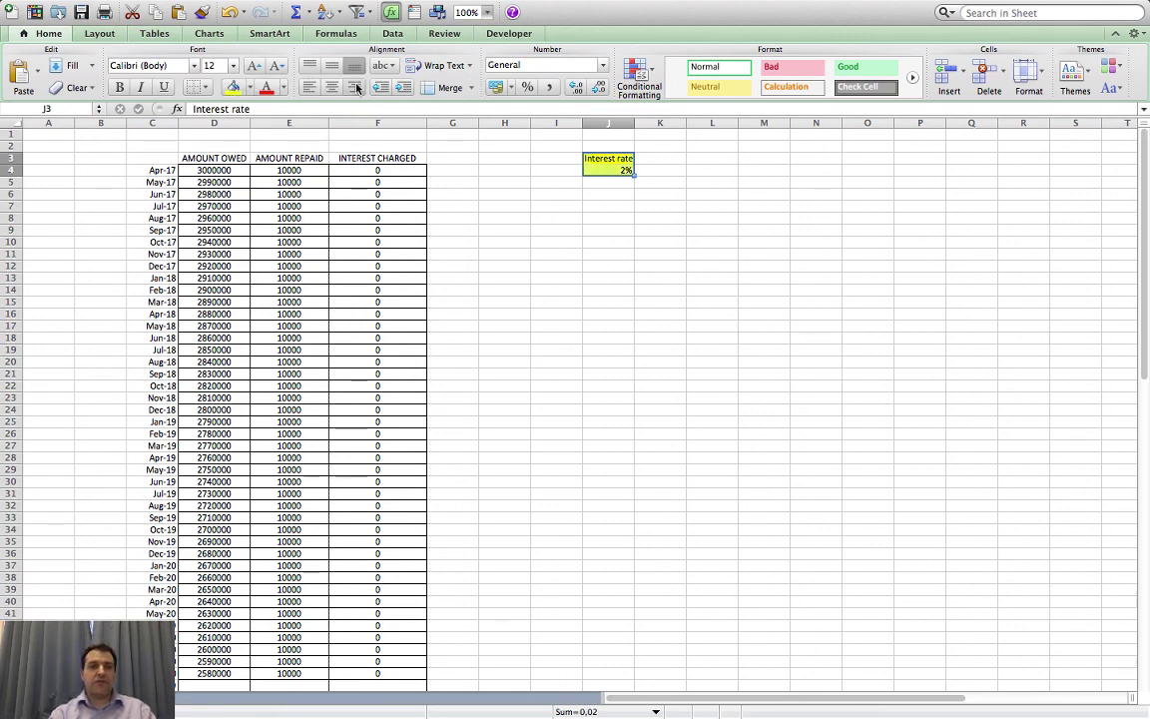
left_click(256, 69)
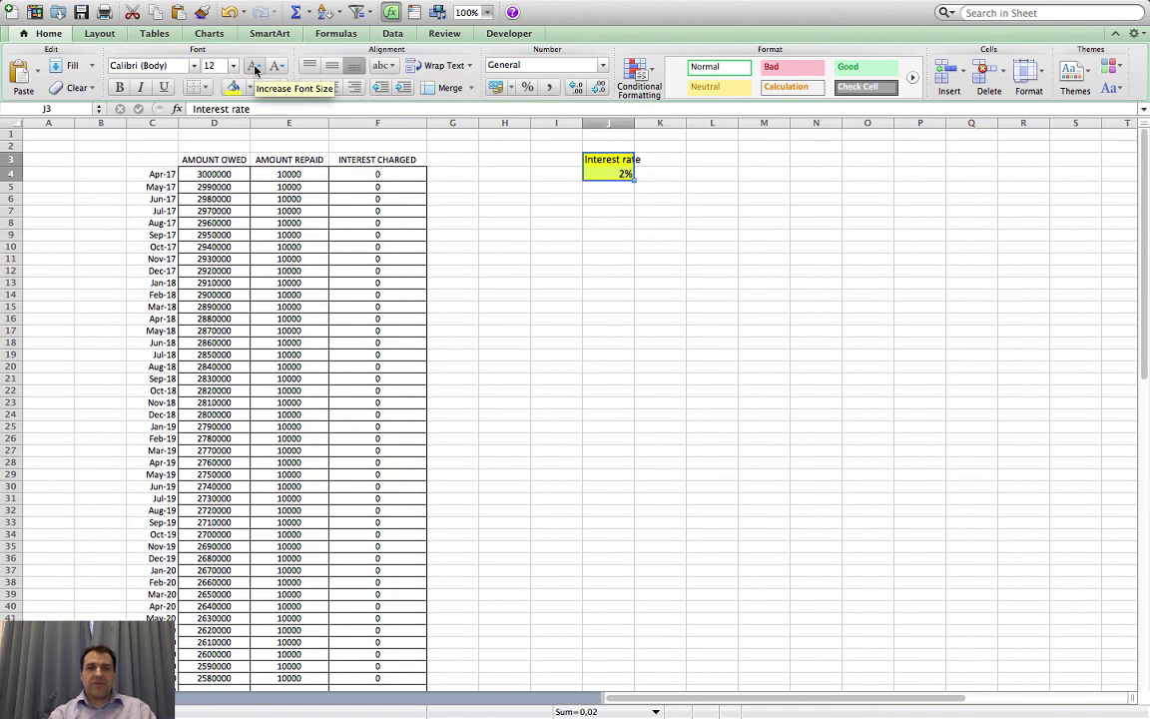
left_click(255, 69)
left_click(678, 394)
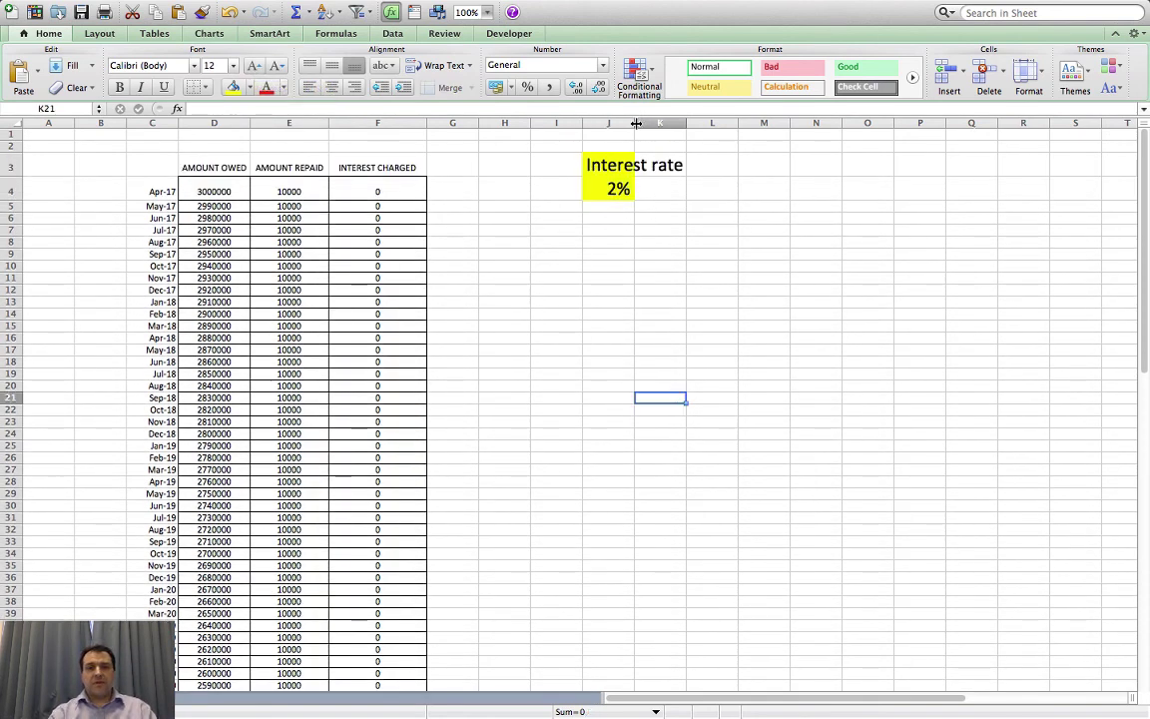
Step: Widen column J to fit the interest rate label and format the rate in J4 as a percentage with 2 decimal places
left_click_drag(636, 123, 687, 123)
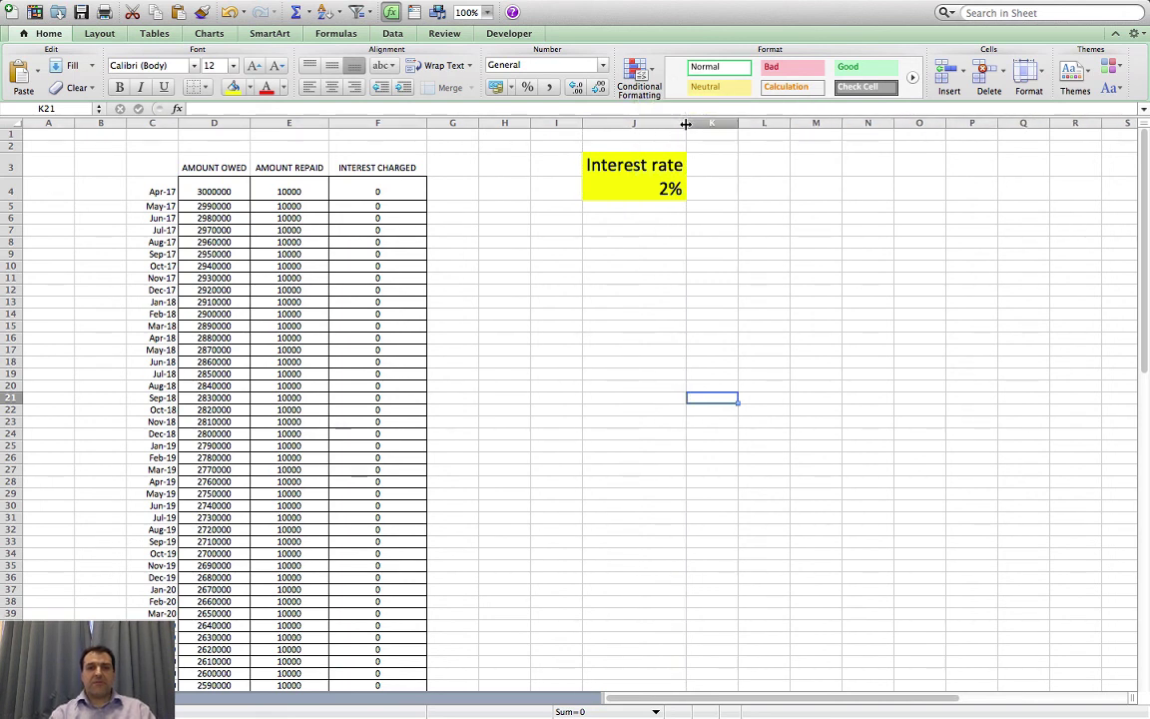
left_click(714, 254)
left_click(660, 193)
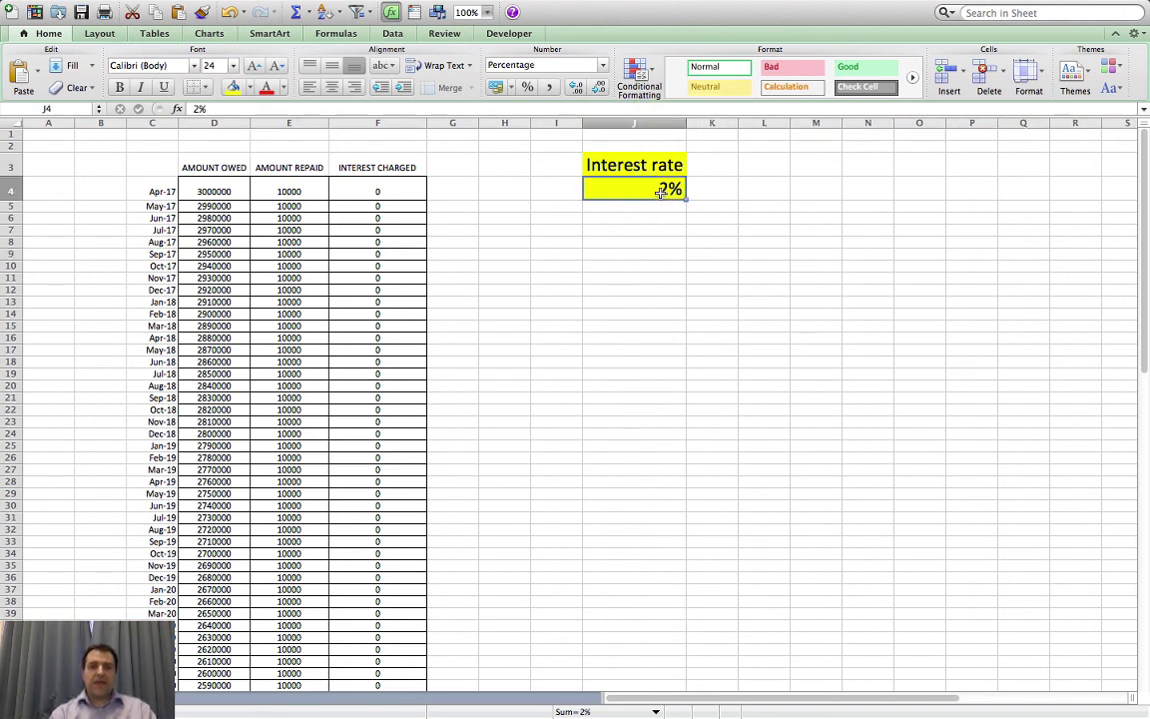
left_click(259, 9)
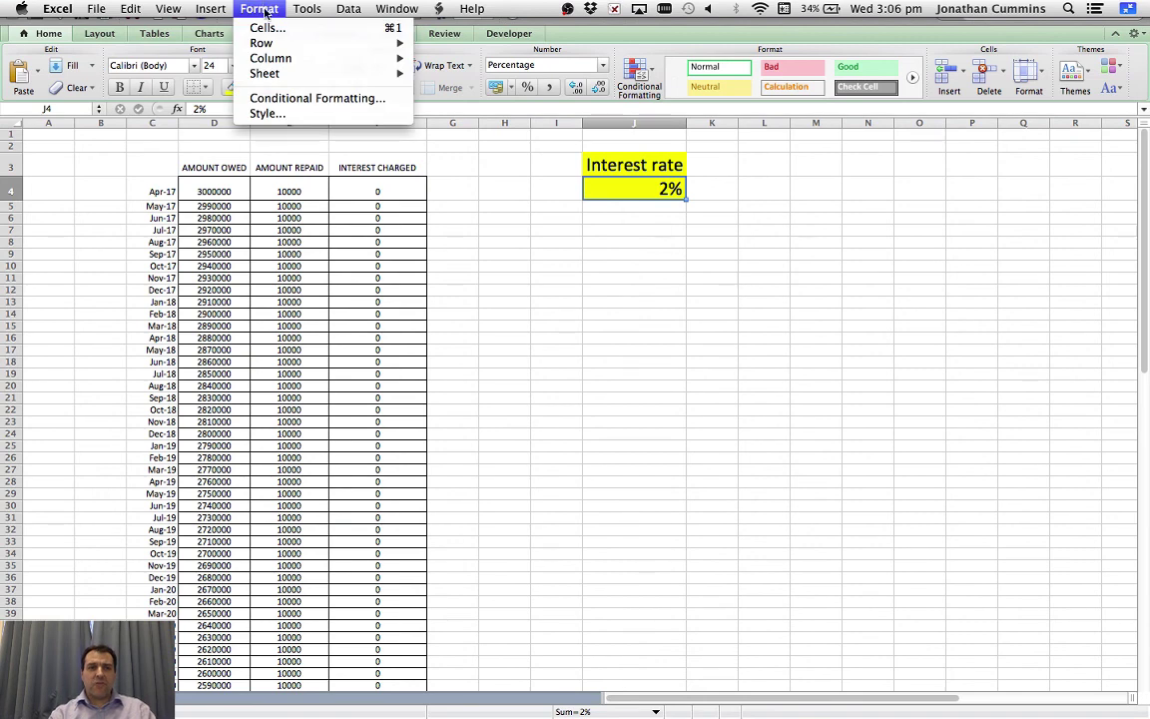
left_click(270, 28)
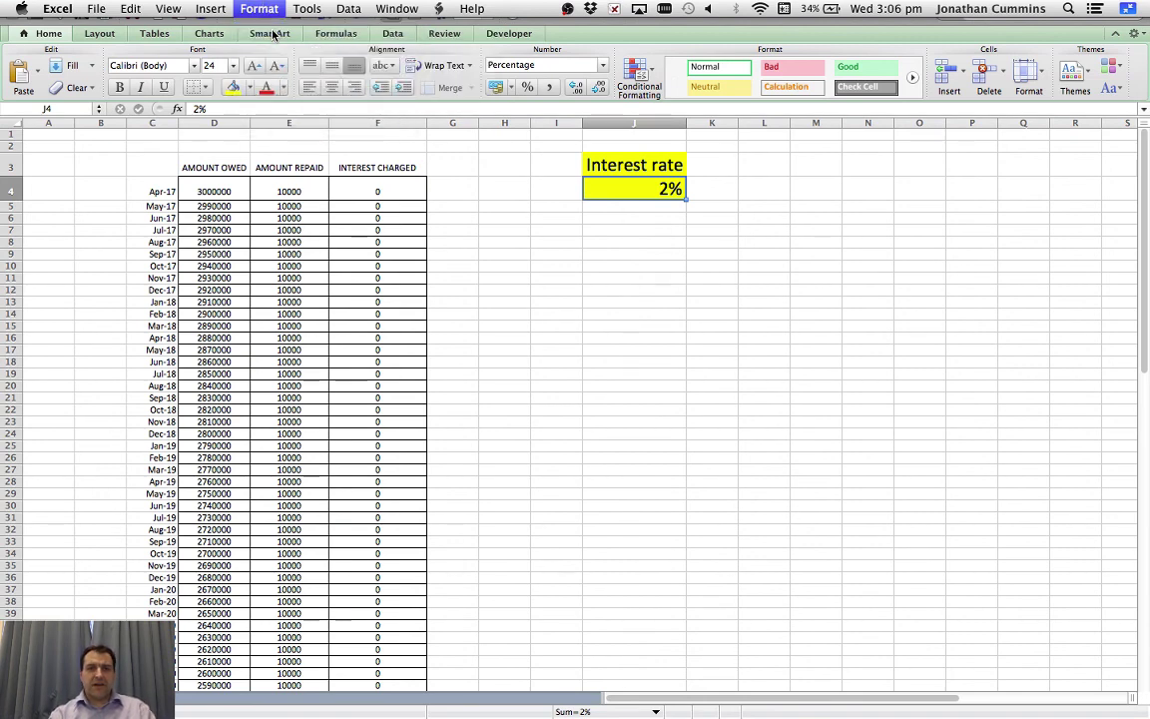
left_click(232, 120)
left_click(232, 120)
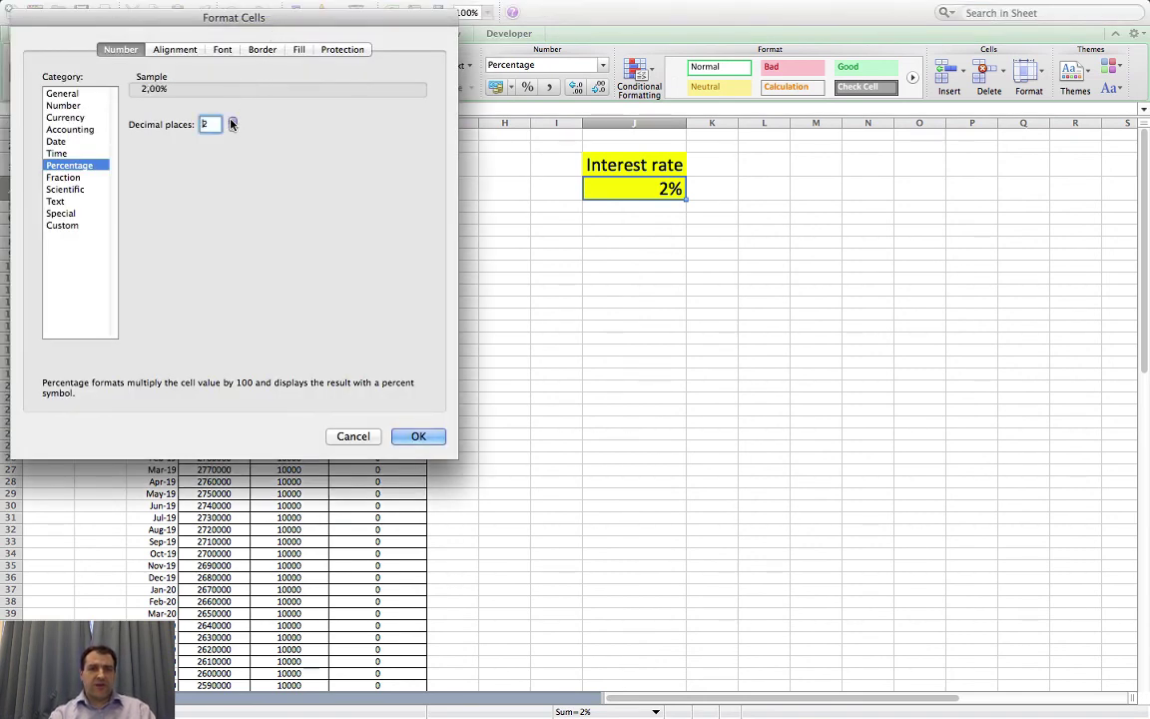
left_click(415, 436)
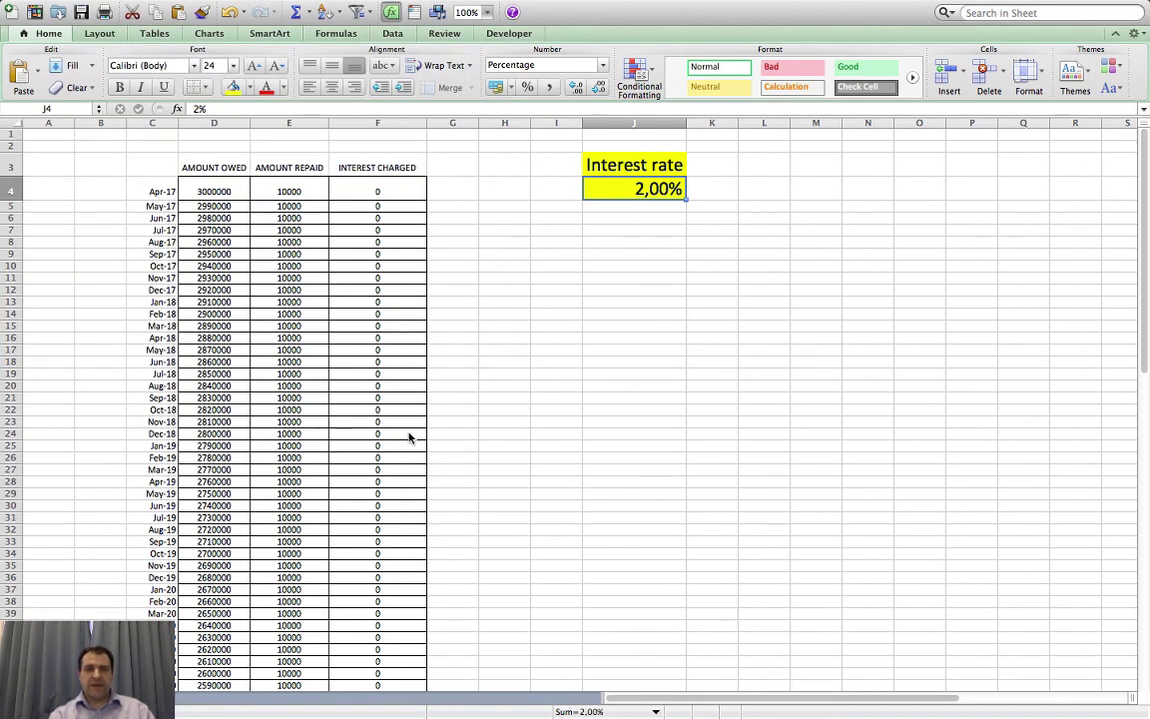
left_click(689, 489)
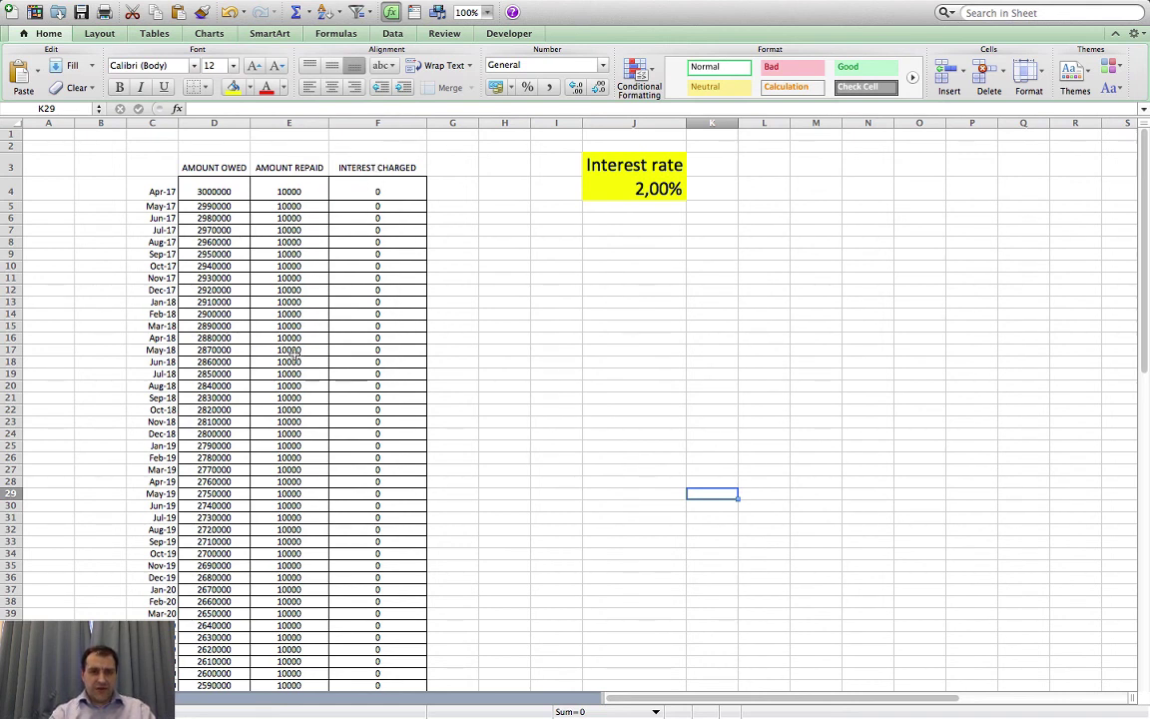
Step: Calculate the April 2018 interest charged in cell F16 with the formula =J4*D16
left_click(383, 340)
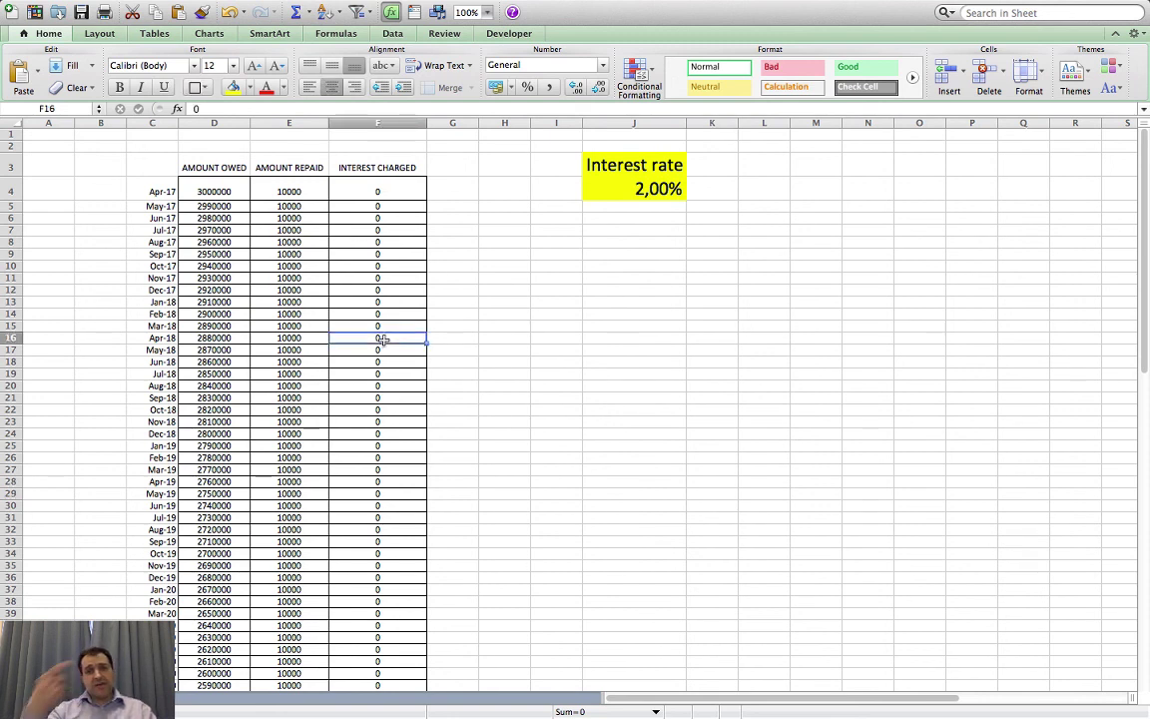
type("=")
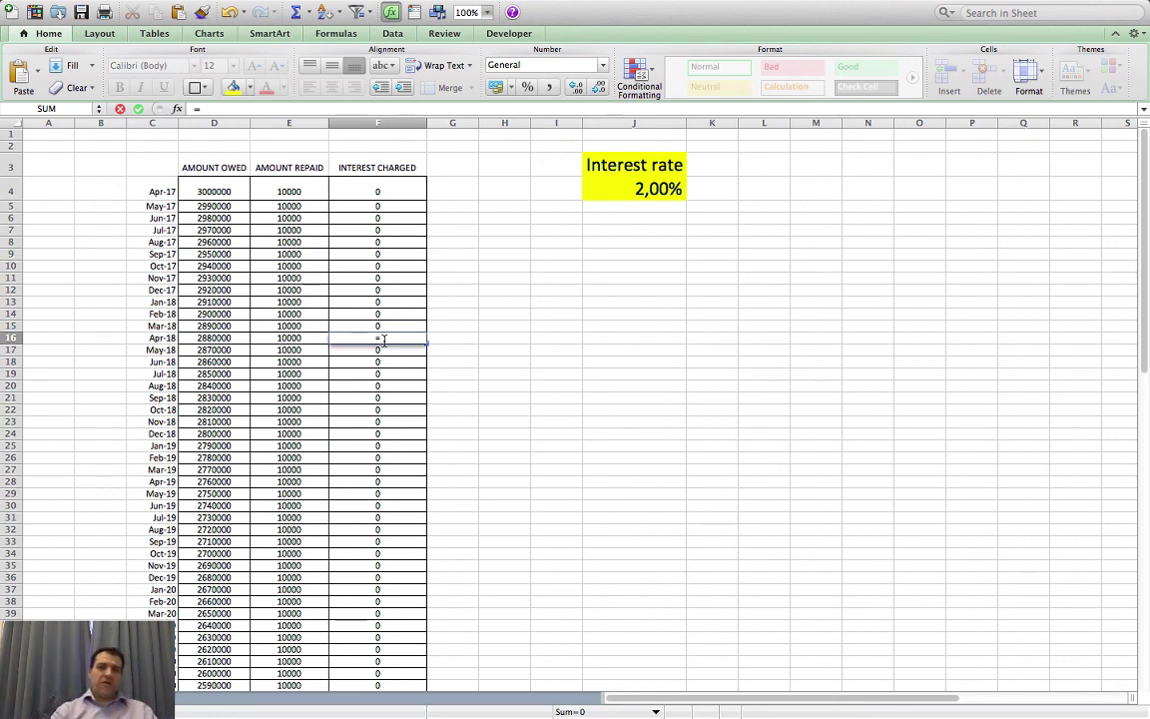
left_click(653, 188)
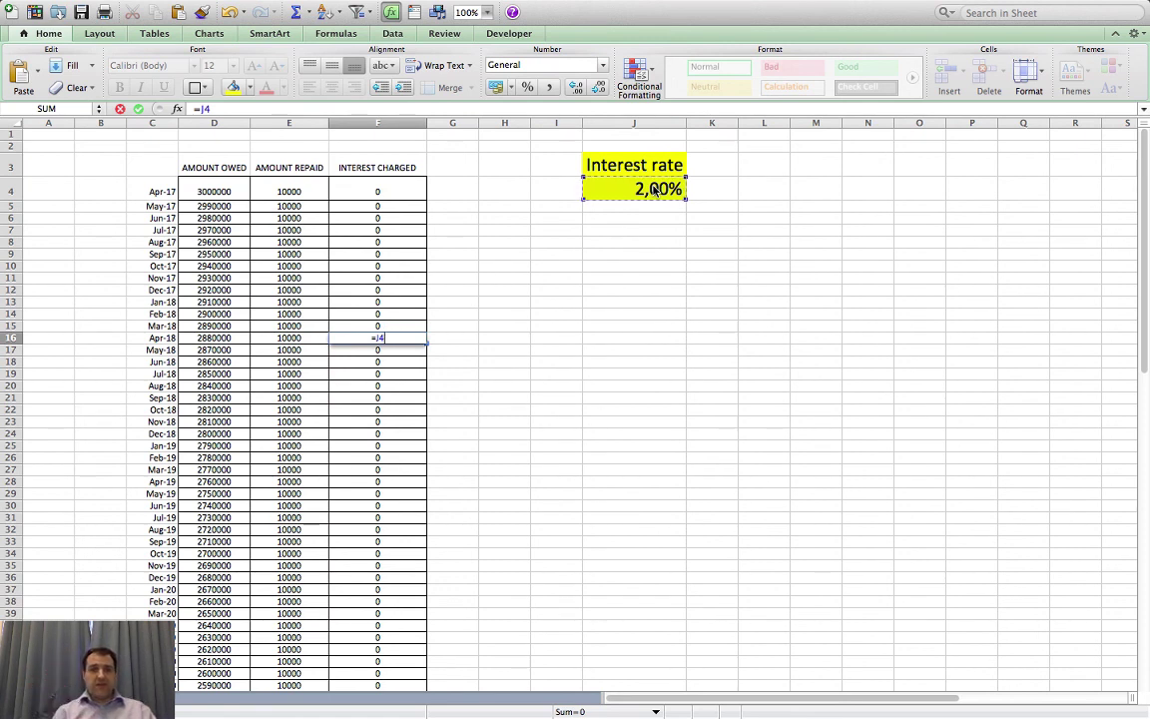
type("*")
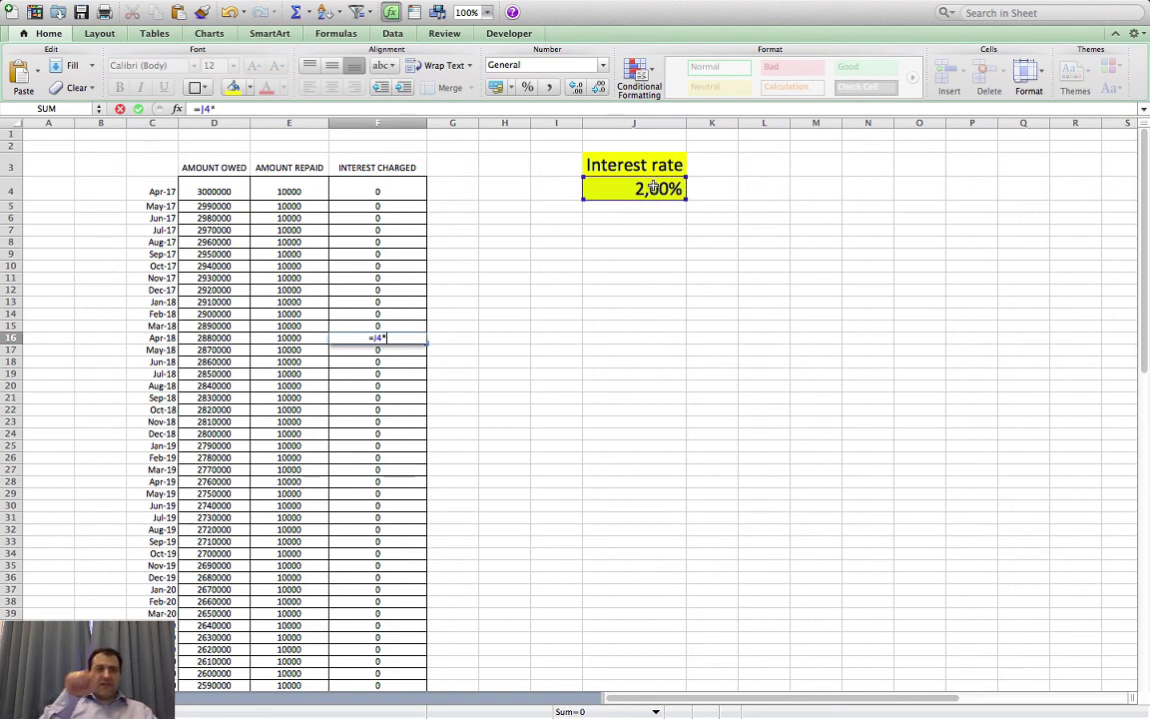
left_click(227, 338)
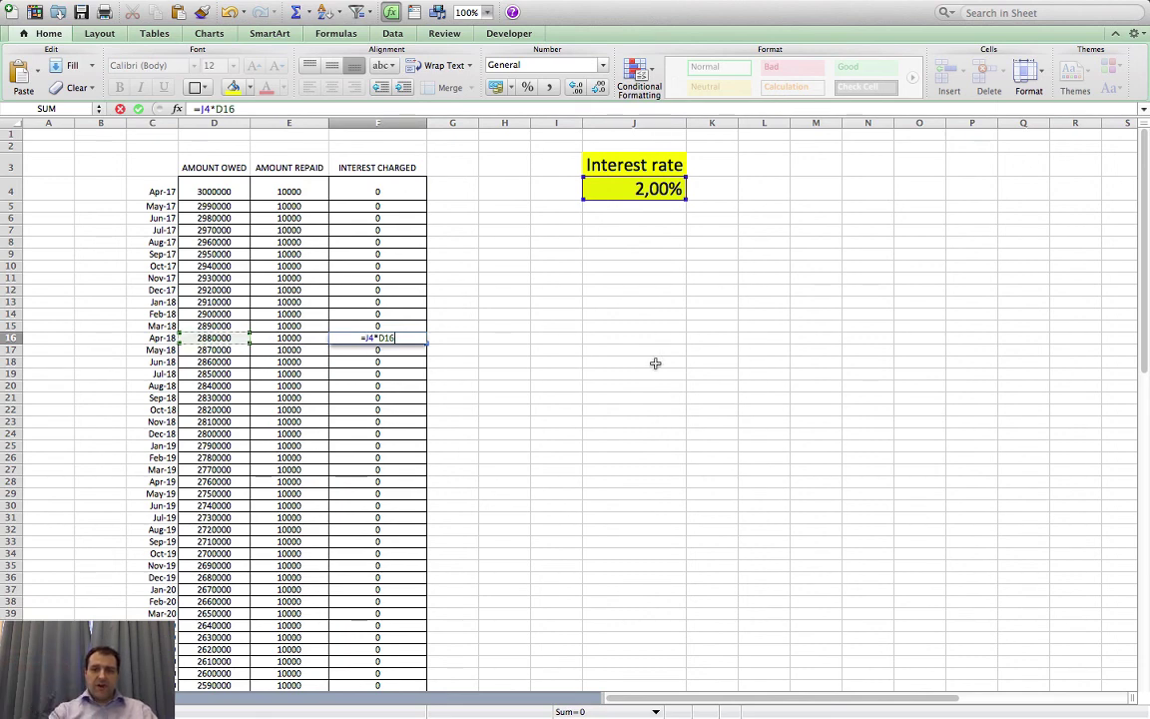
key("Return")
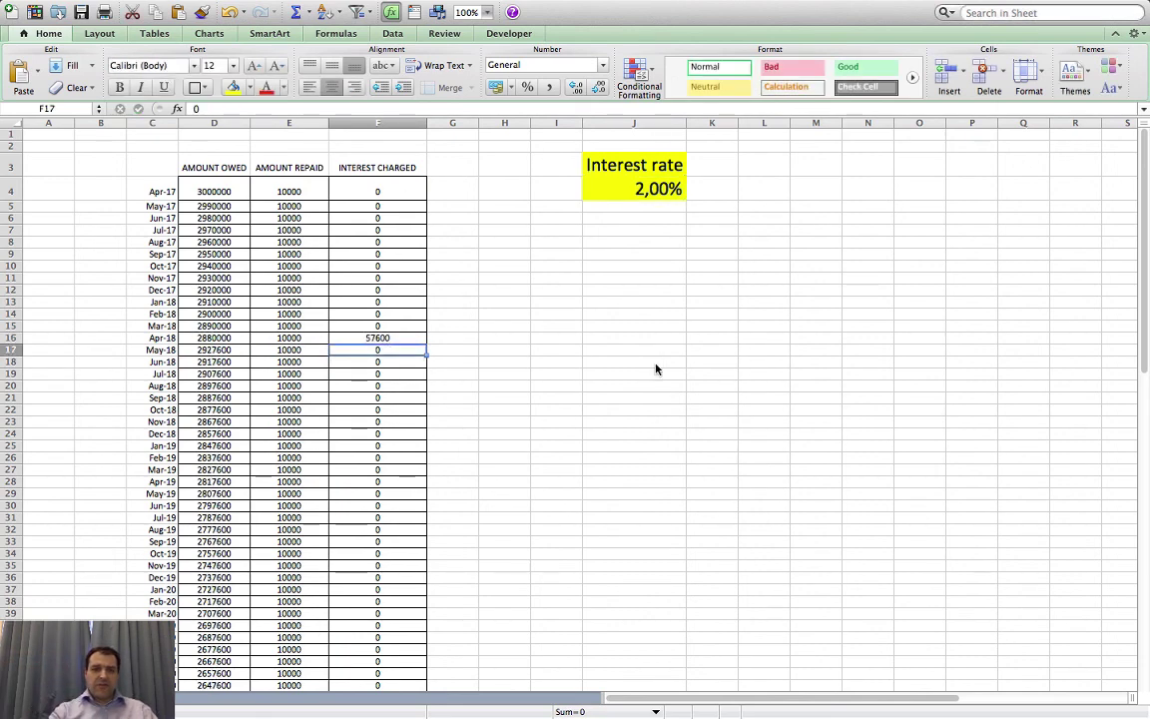
Step: Try to copy the April 2018 interest formula from F16 into the April 2019 interest cell F28
left_click(407, 339)
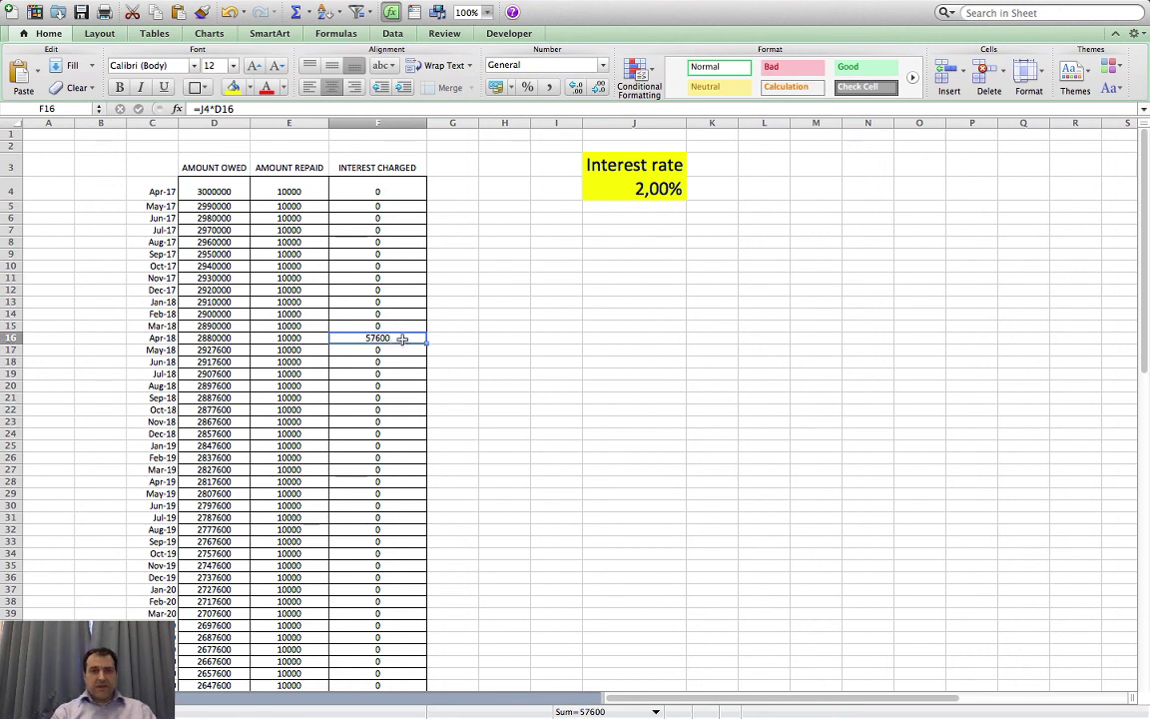
left_click(227, 352)
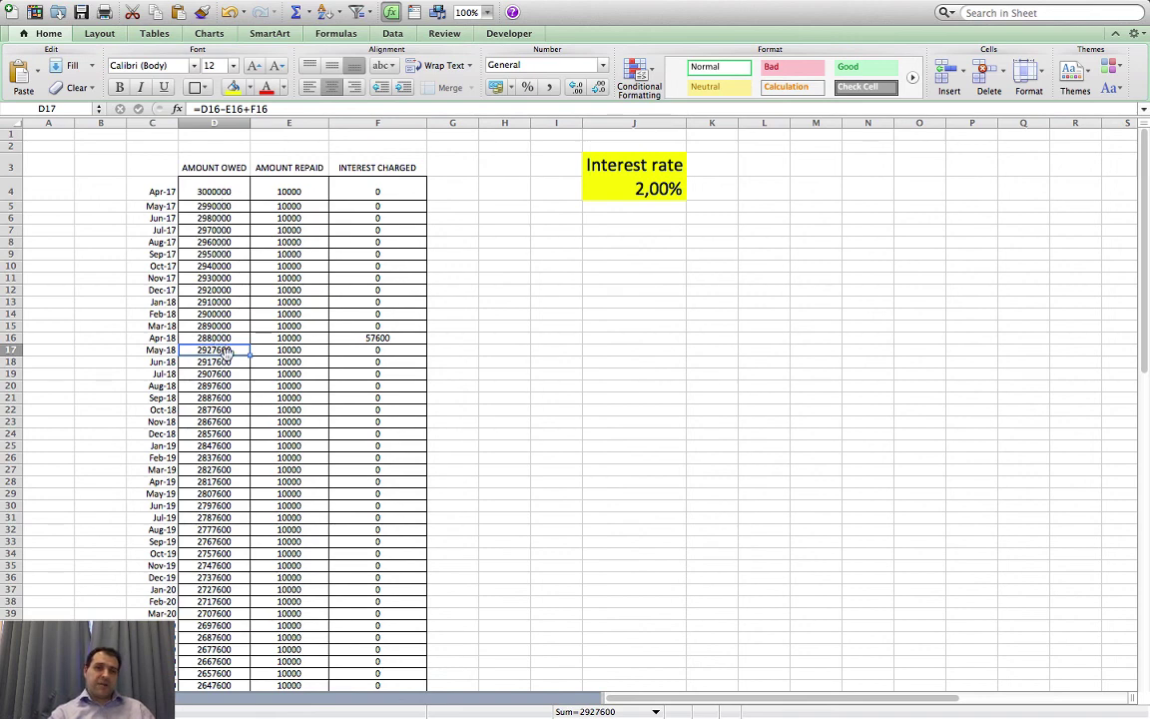
left_click(399, 337)
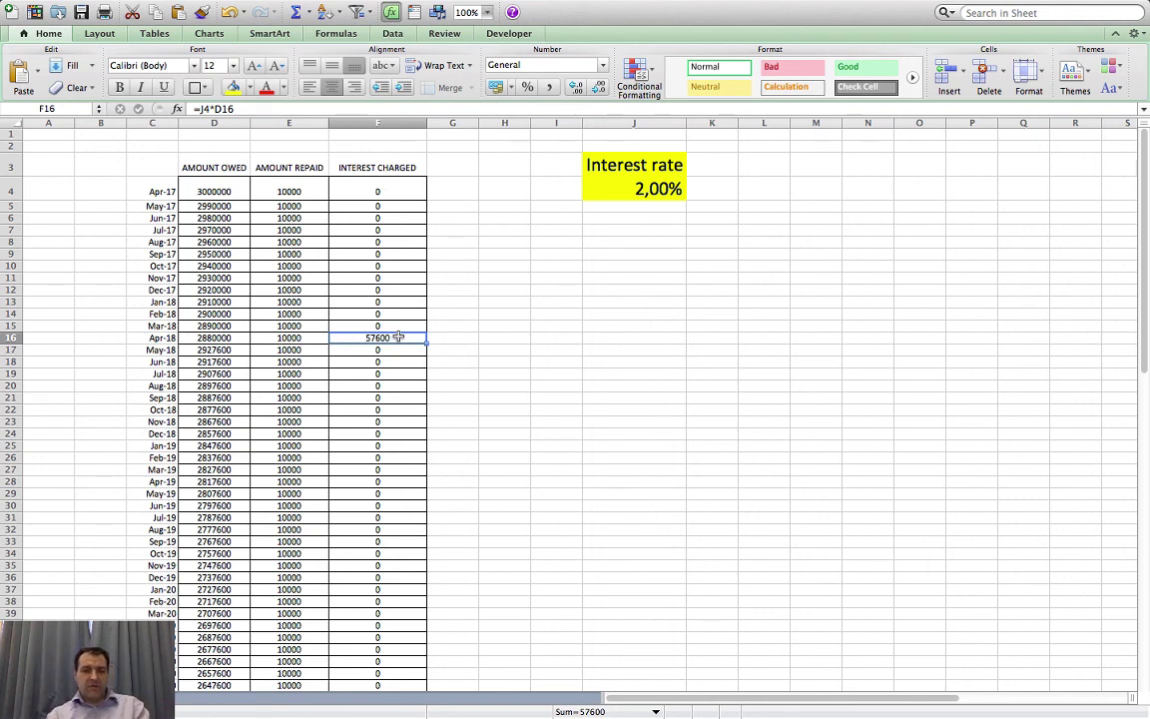
key("super+c")
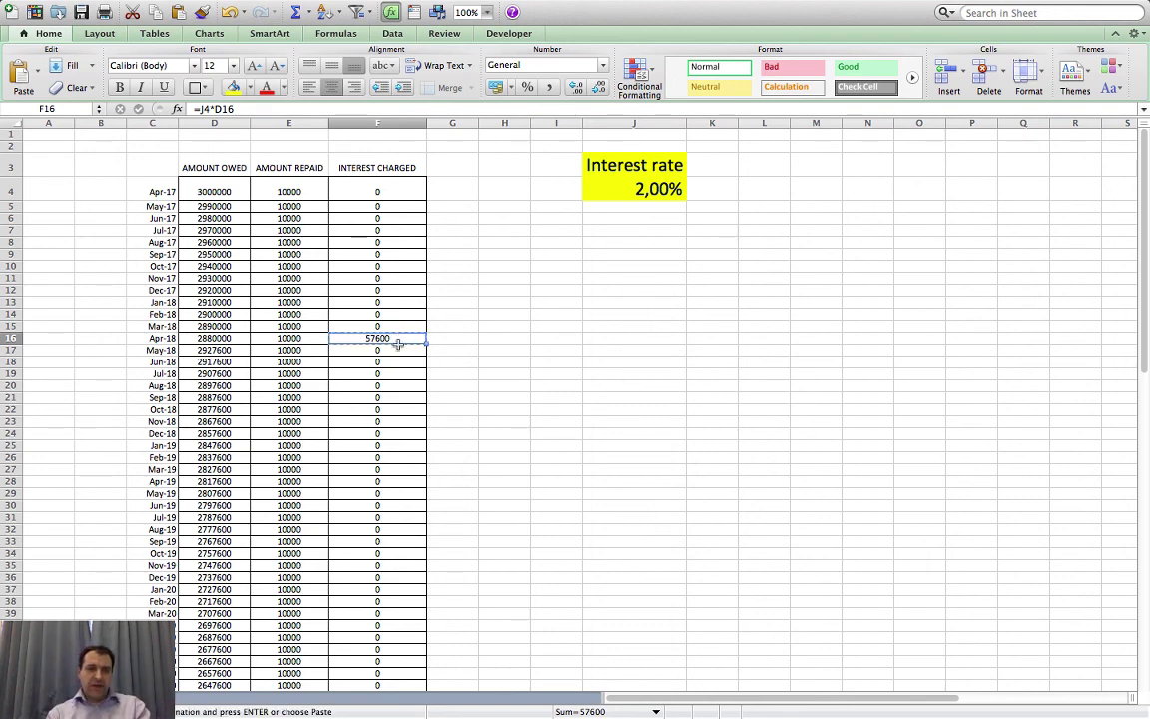
left_click(380, 482)
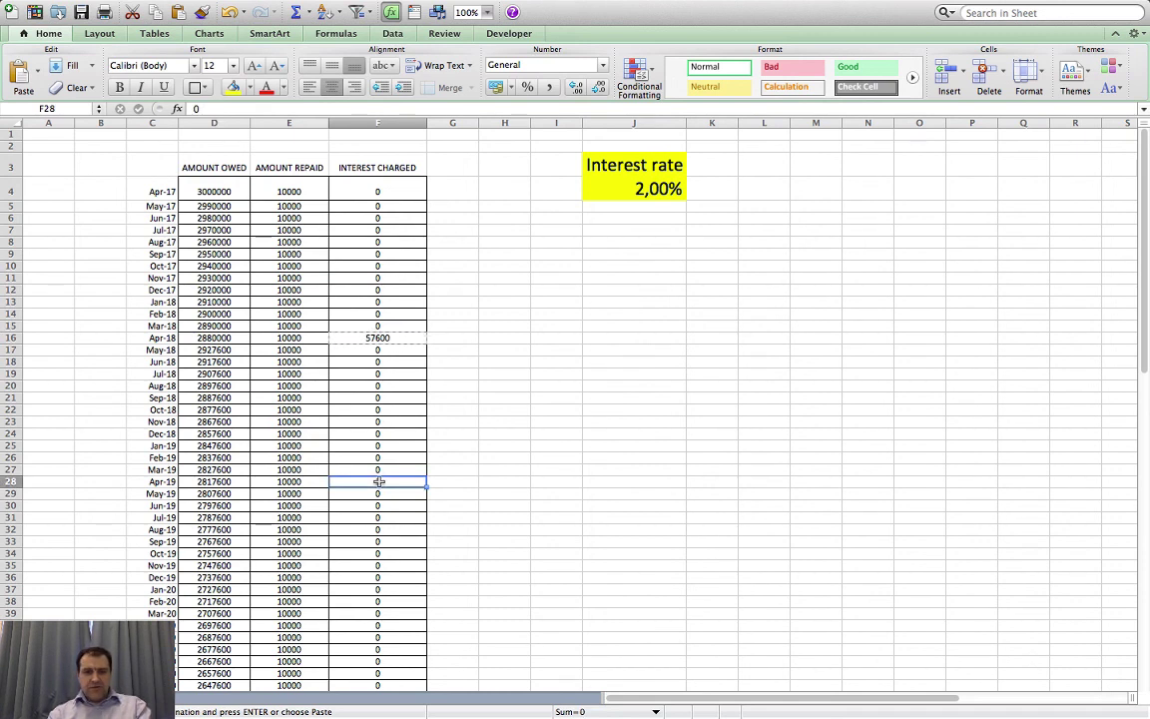
key("super+v")
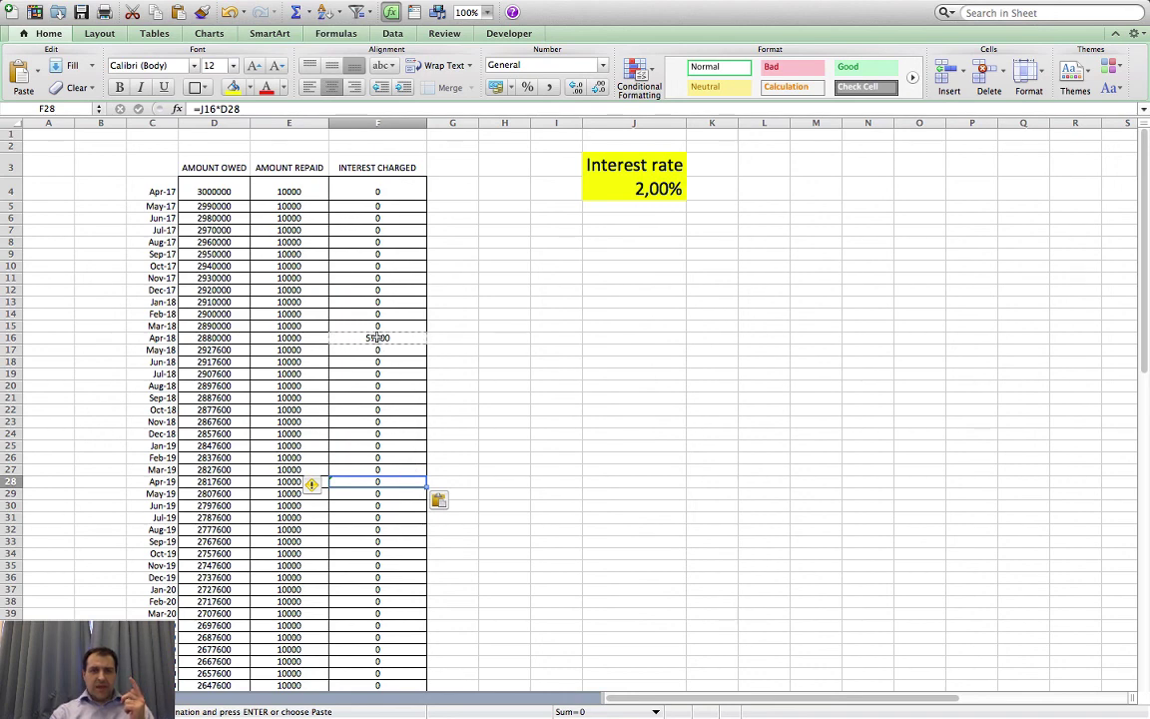
left_click(377, 339)
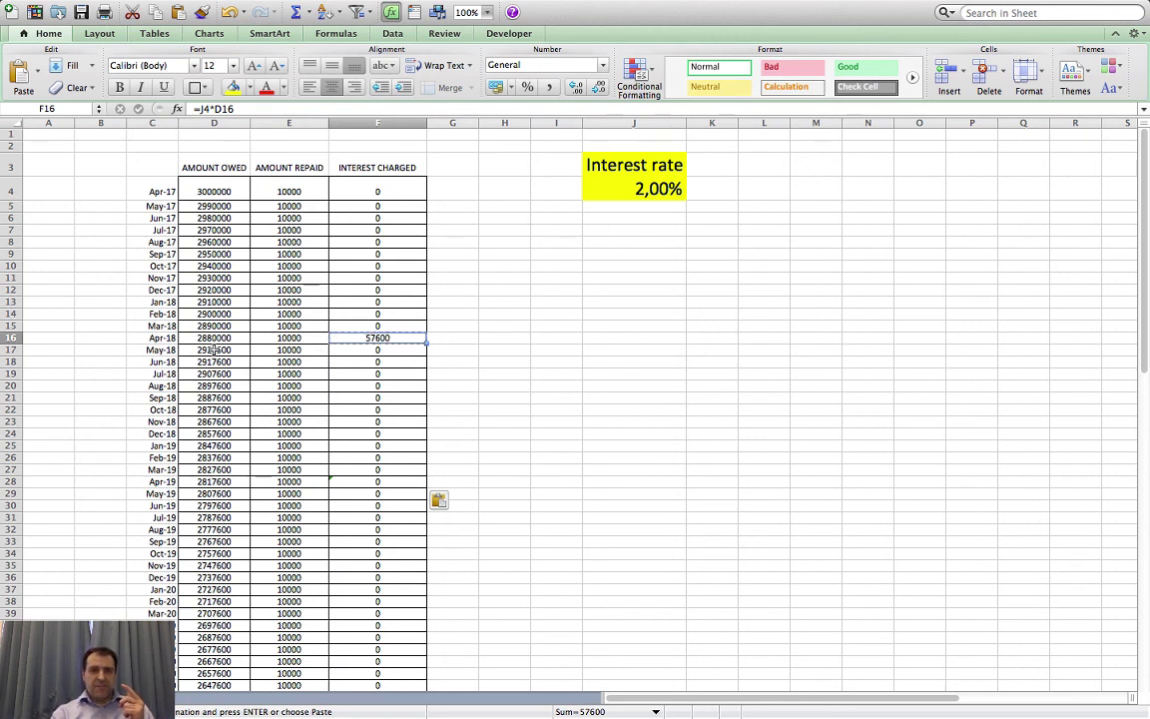
left_click(375, 482)
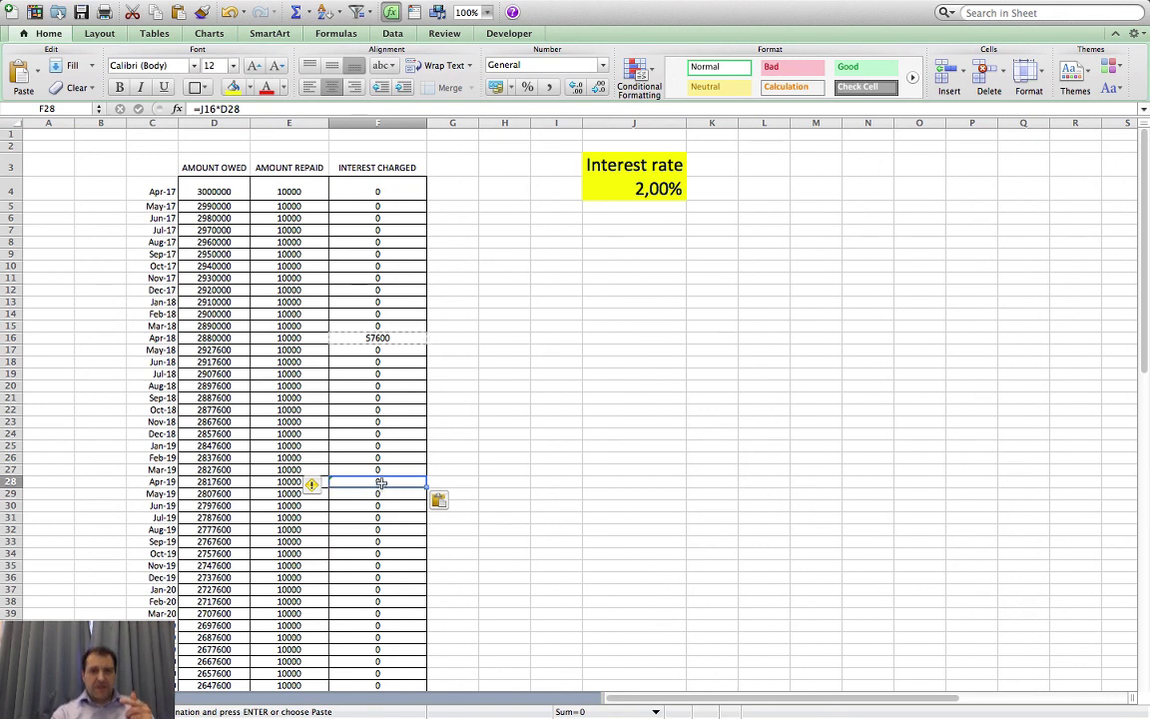
left_click(659, 186)
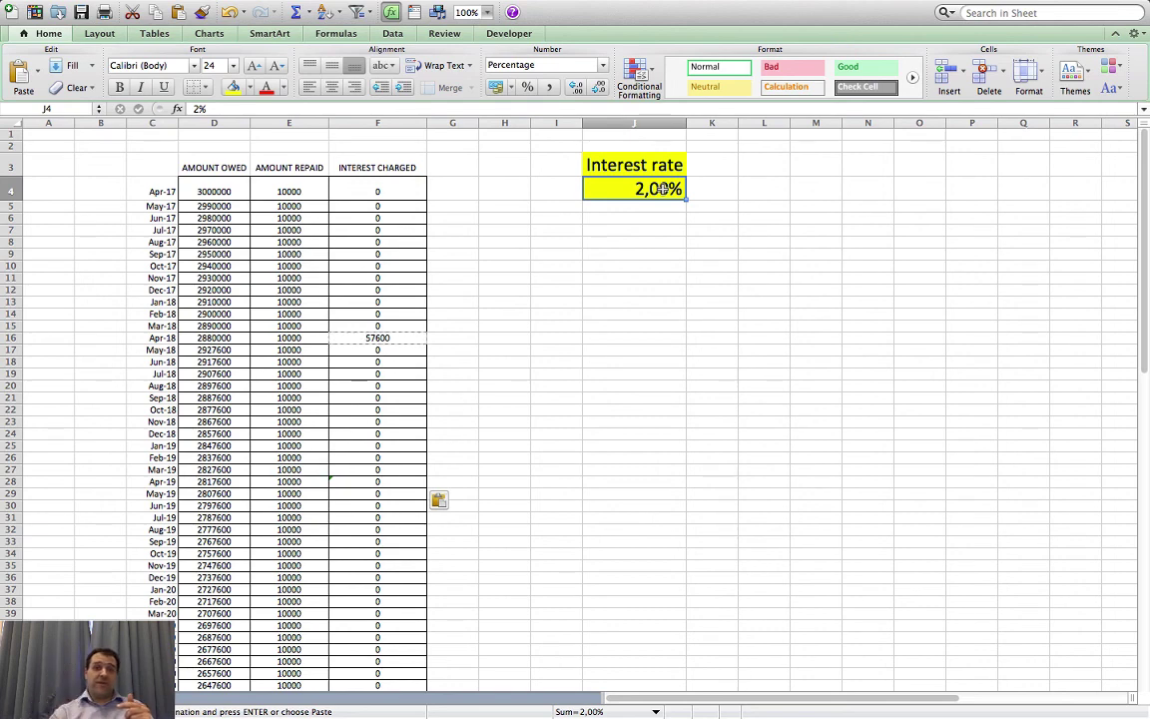
Step: Make the interest rate reference absolute in the April 2018 interest cell F16, so its formula is =$J$4*D16
left_click(398, 338)
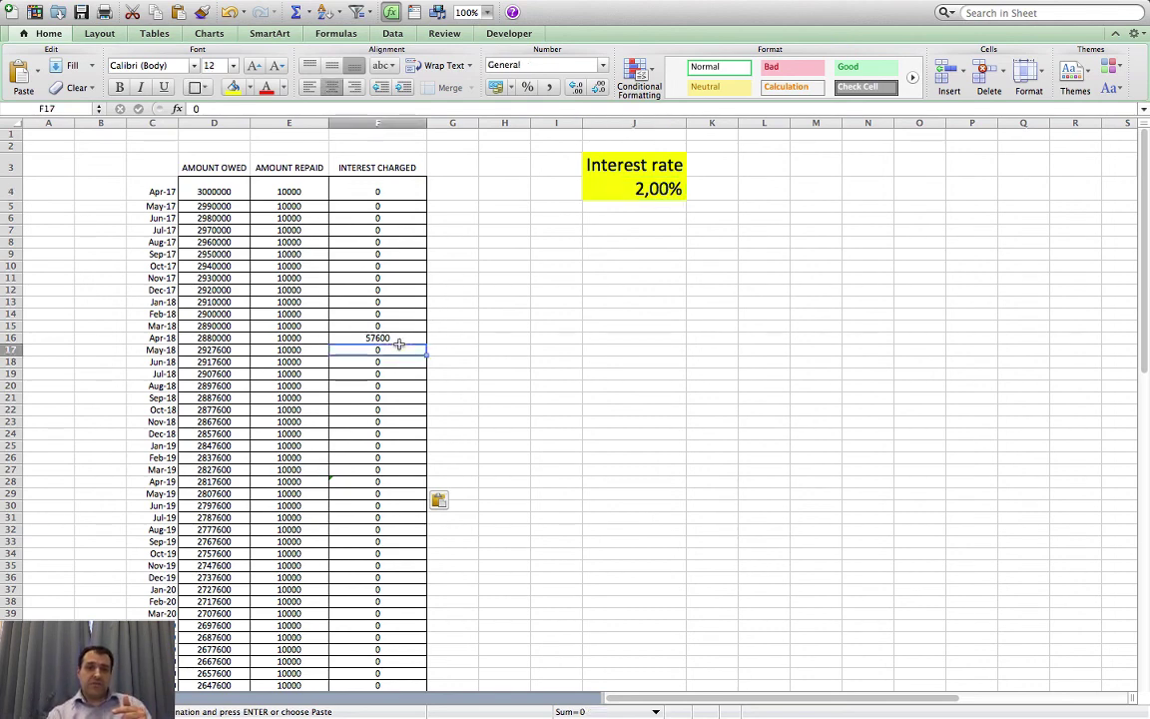
key("super+c")
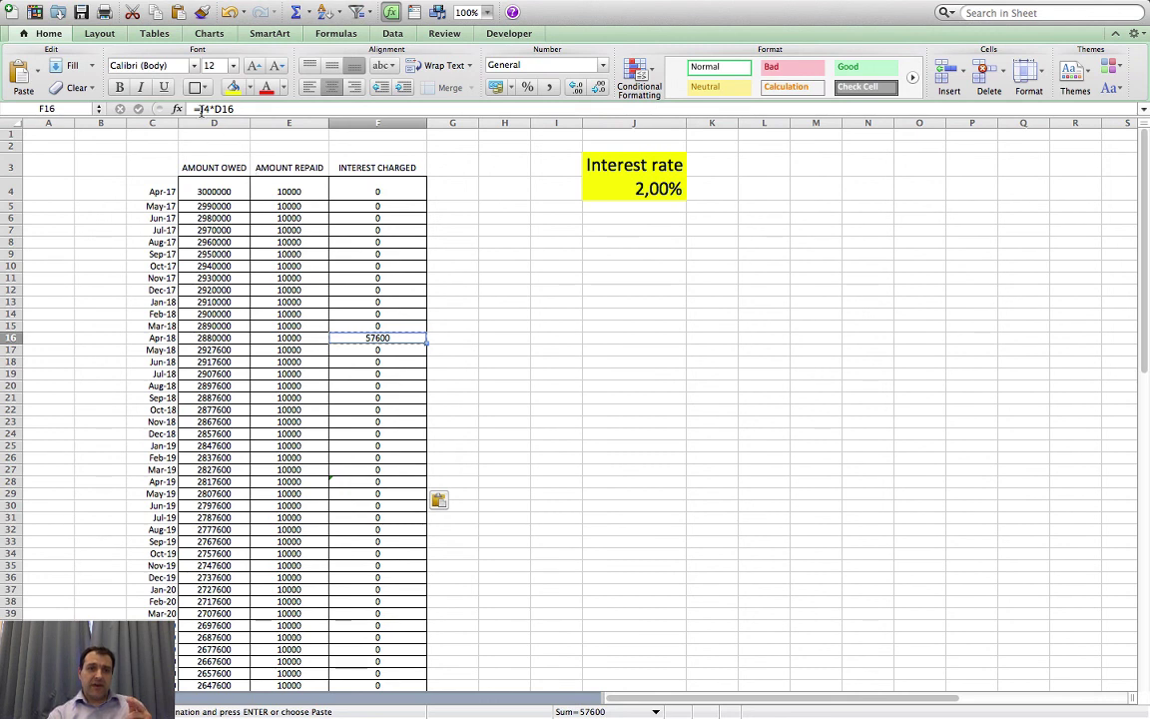
left_click(201, 109)
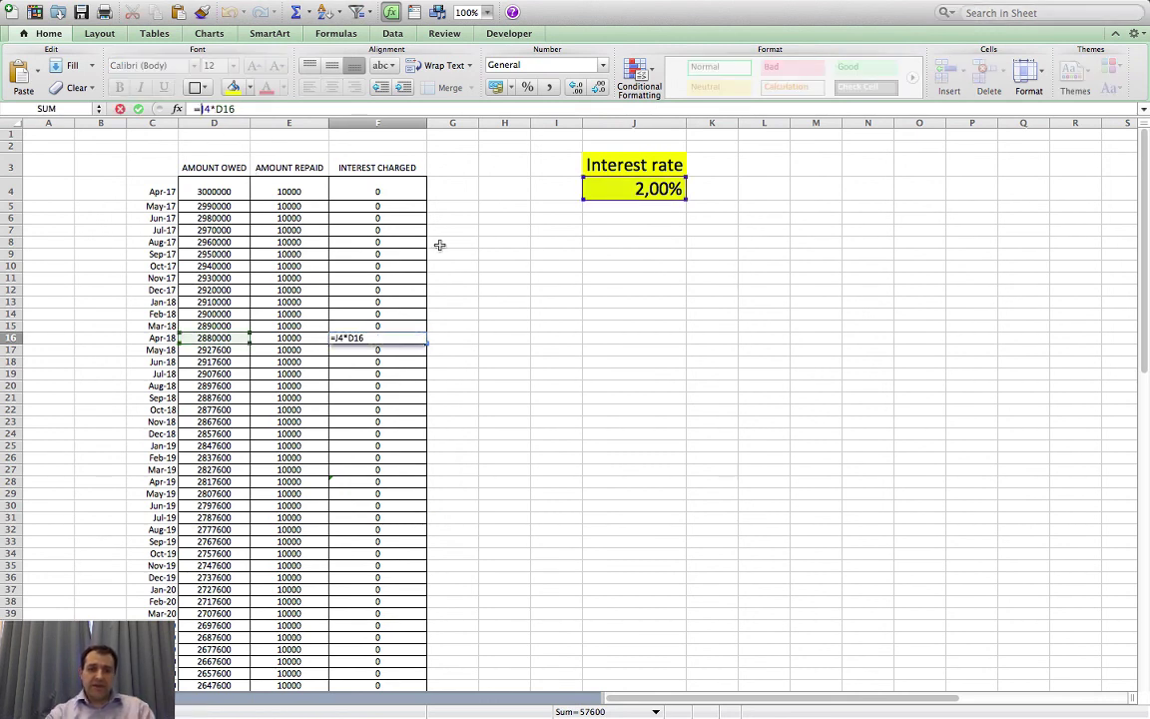
type("$J")
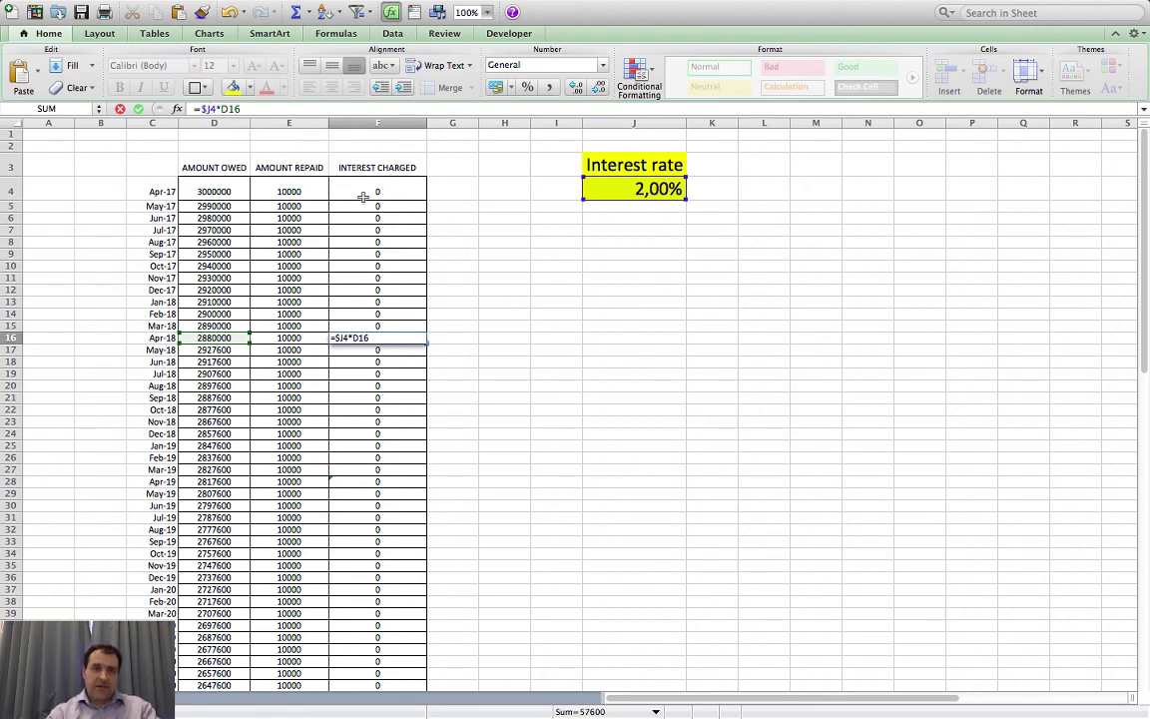
type("$")
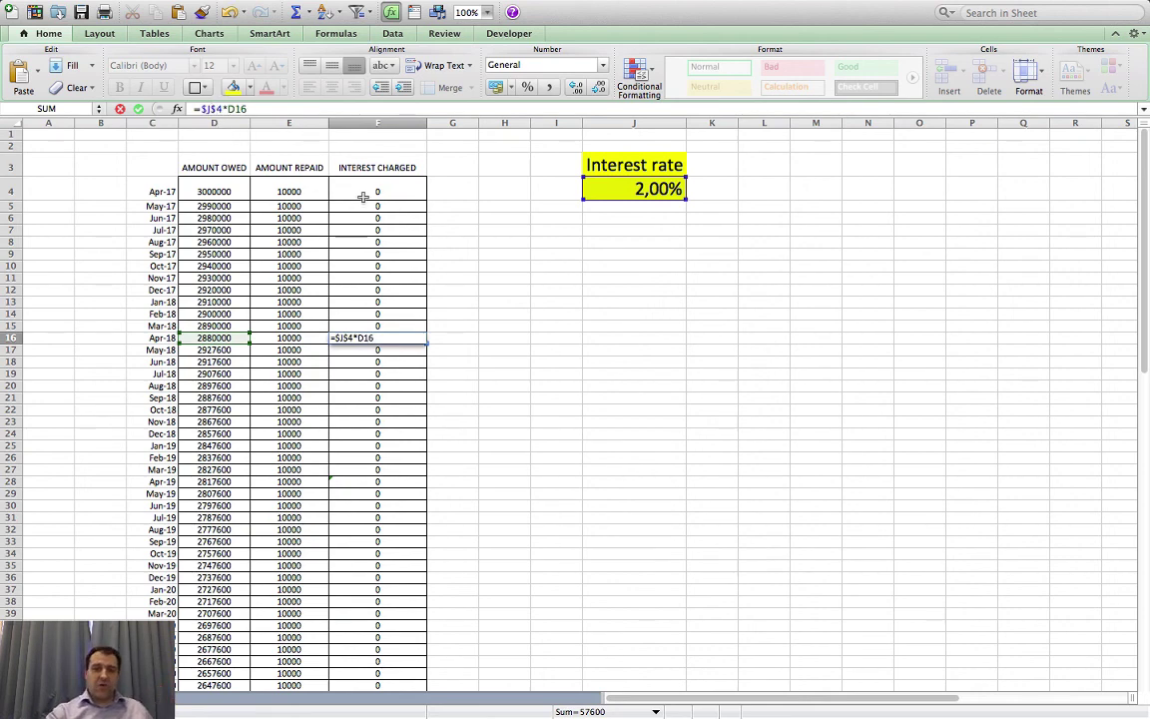
key("Return")
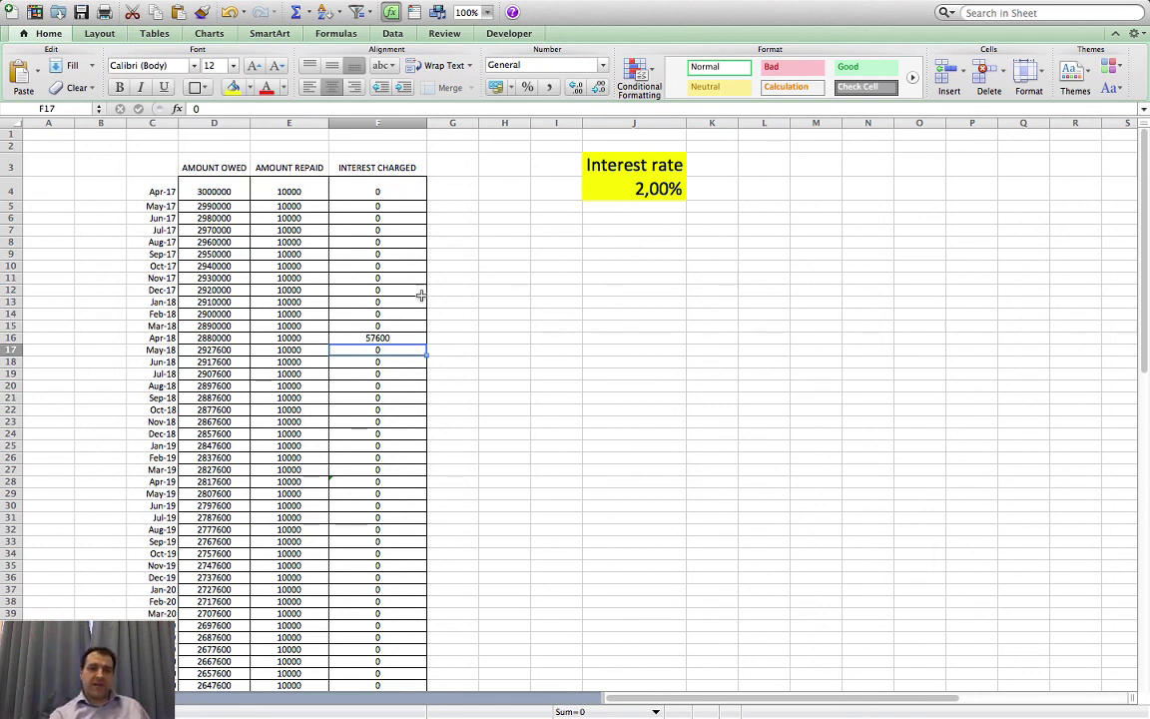
Step: Copy the corrected interest formula from F16 into the April 2019 interest cell F28 and compare both formulas
left_click(371, 339)
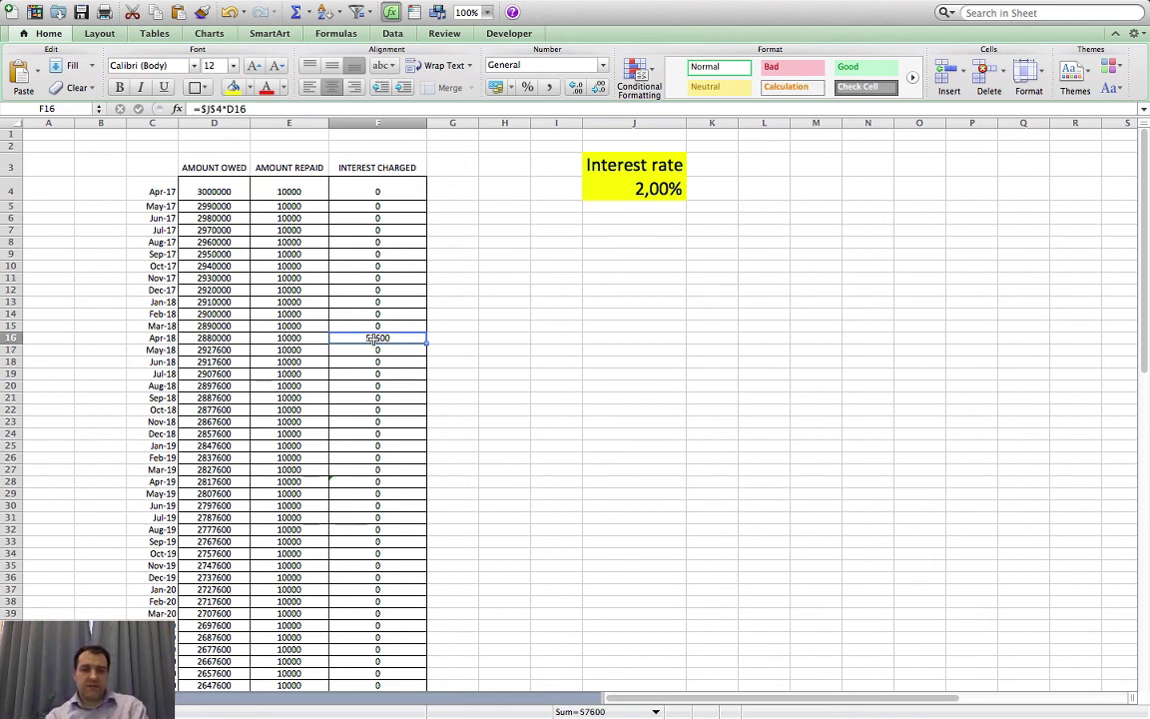
key("super+c")
key("Down")
key("Down")
key("Down")
key("Down")
key("Down")
key("Down")
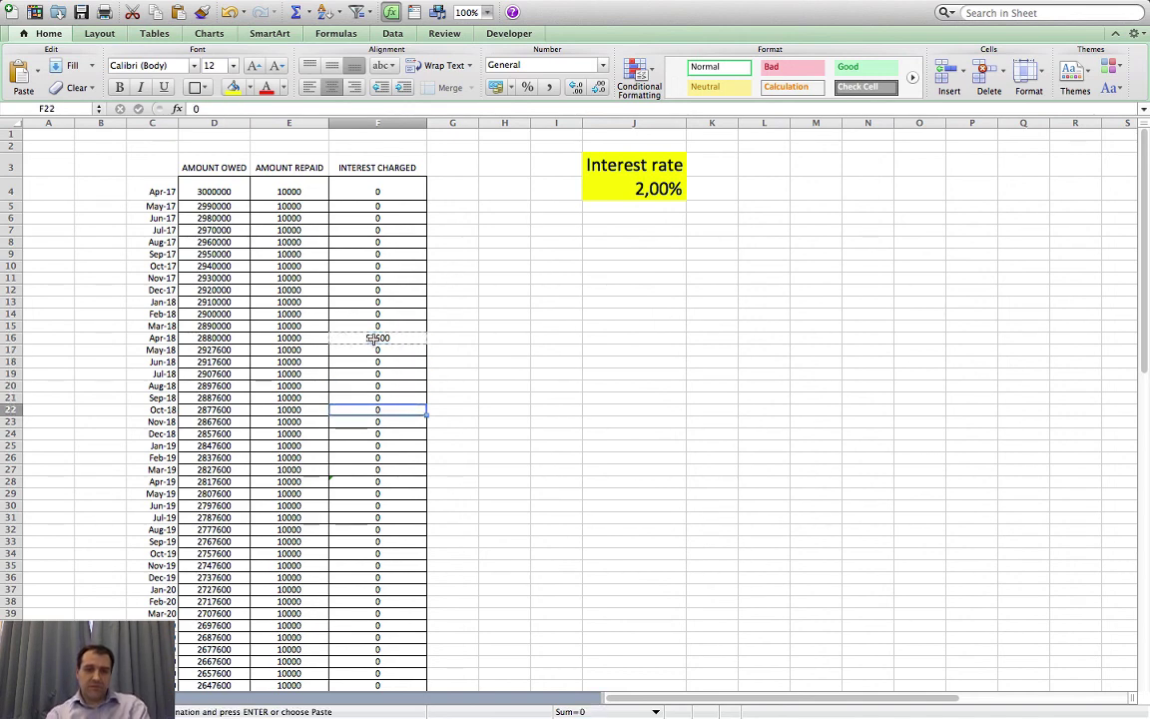
key("Down")
key("Down")
key("Down")
key("Down")
key("Down")
key("Down")
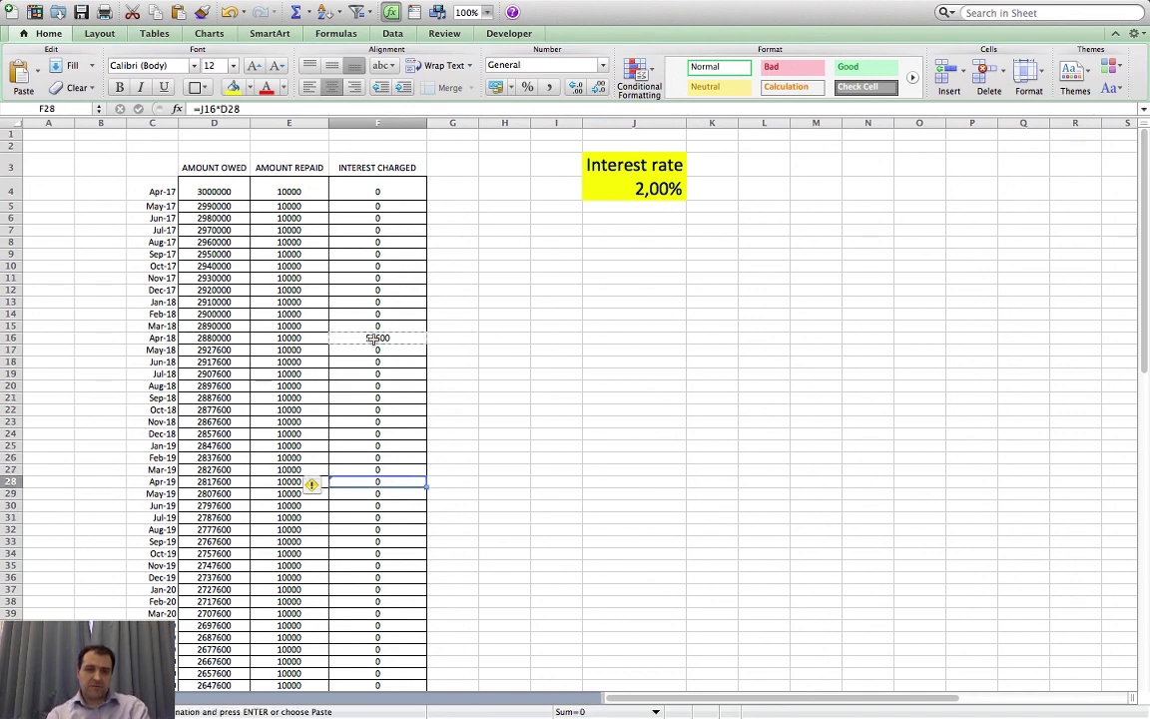
key("super+v")
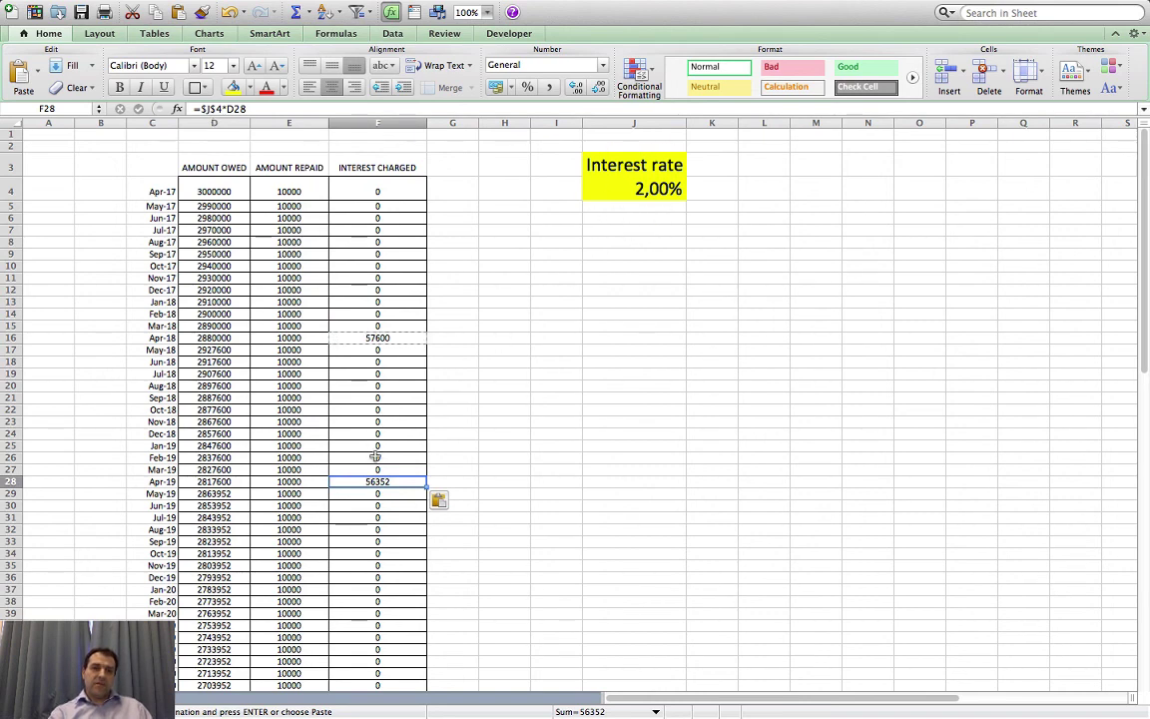
left_click(379, 340)
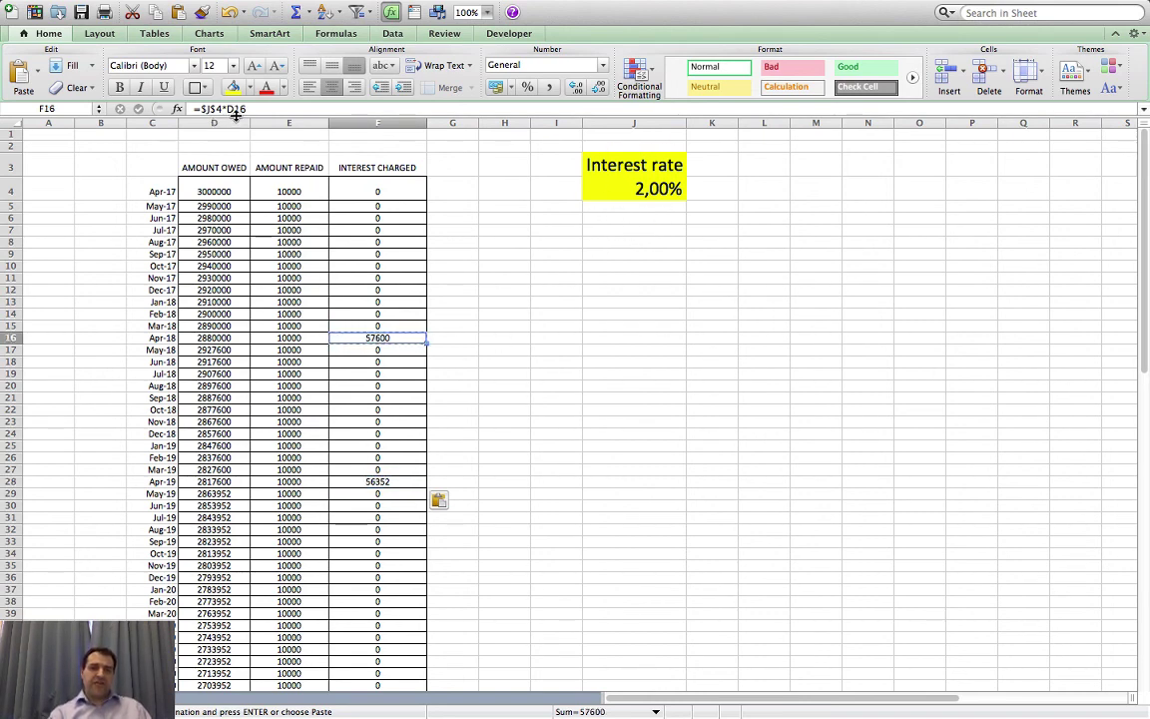
left_click(379, 483)
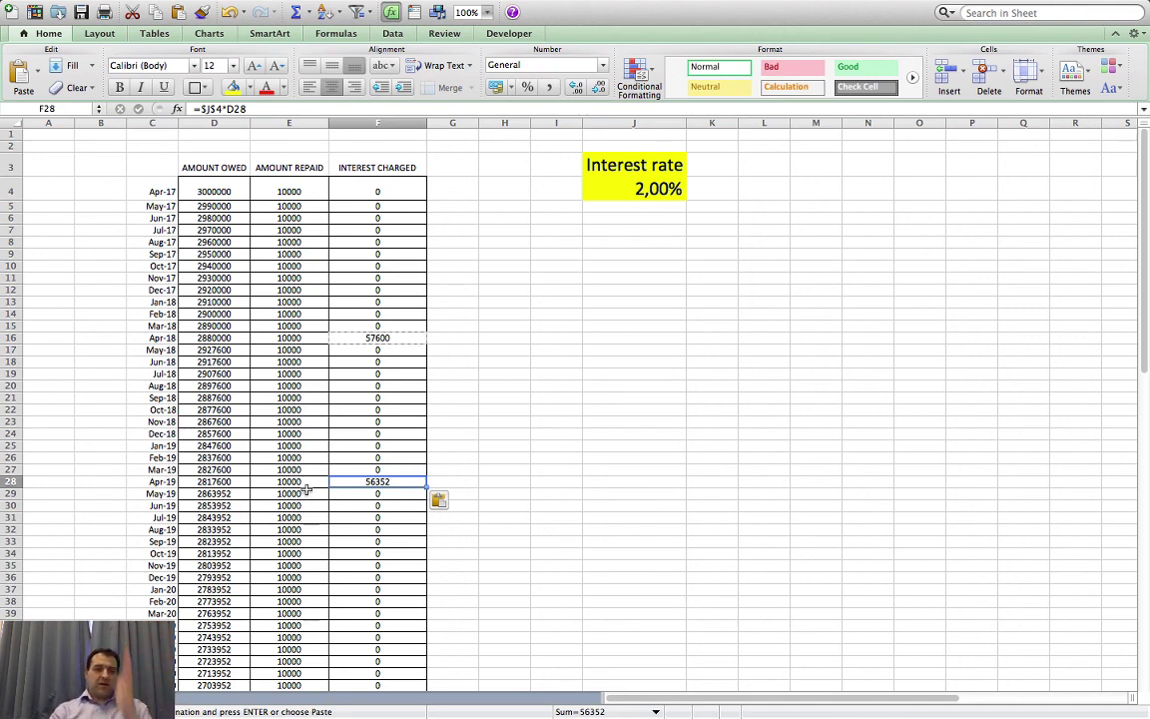
Step: Copy the April 2019 interest formula from F28 into the April 2020 interest cell F40
left_click(488, 509)
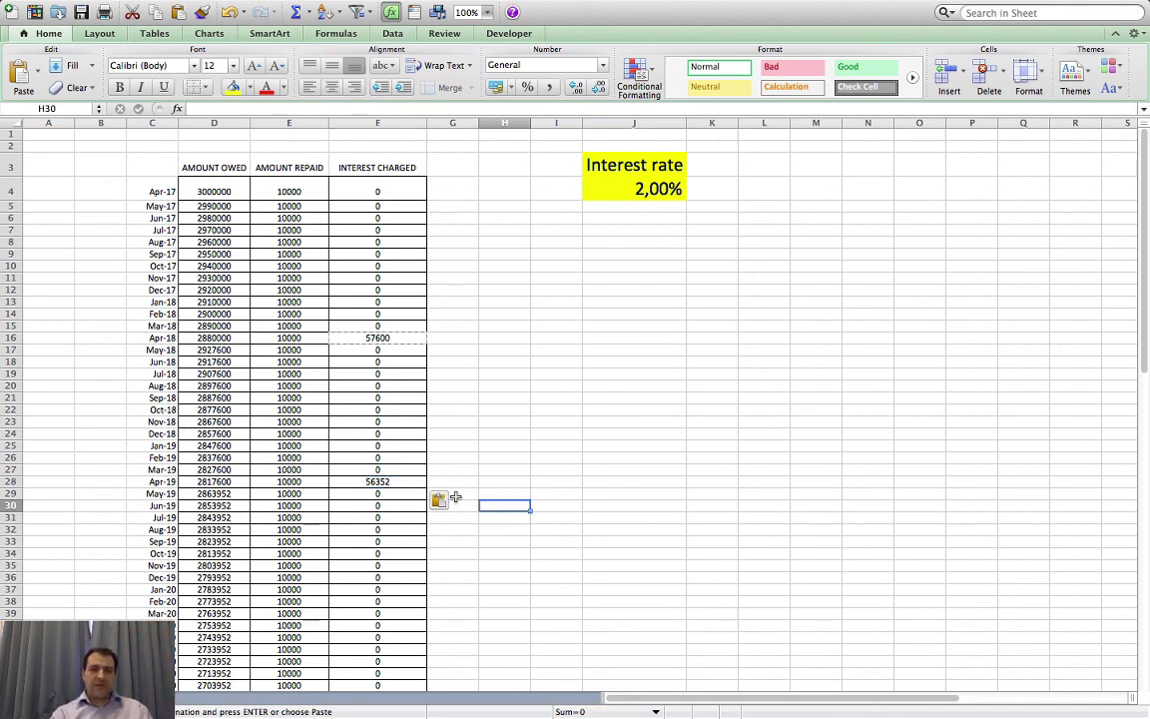
left_click(397, 480)
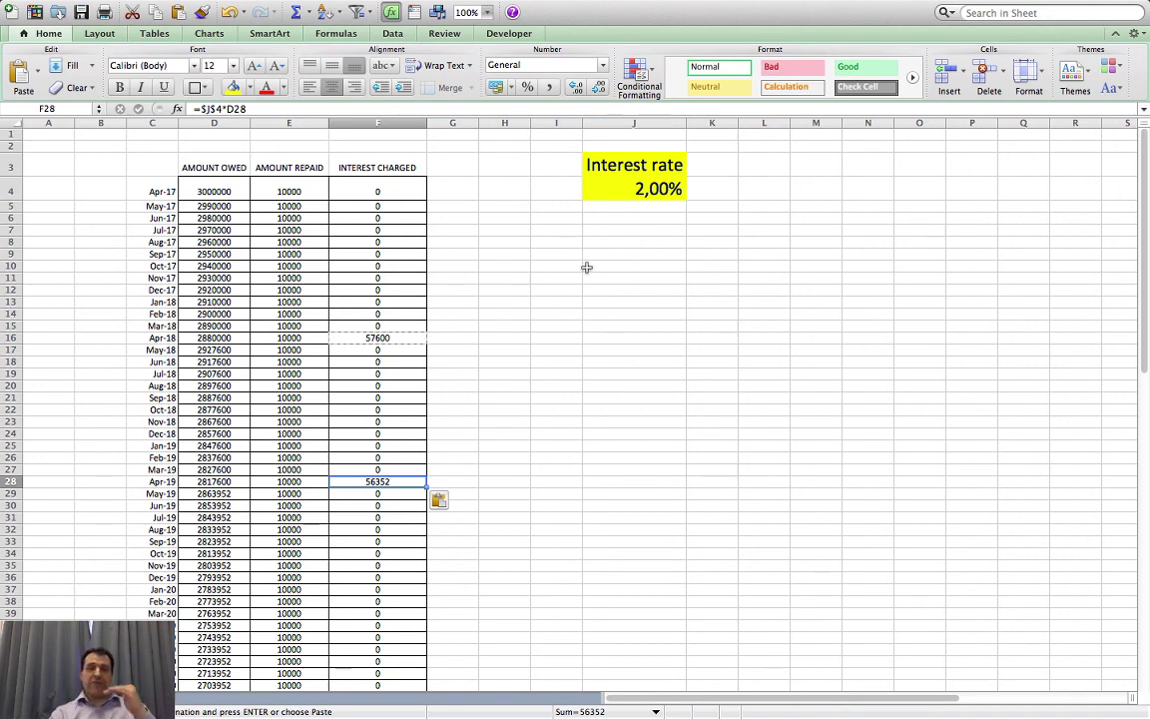
left_click(661, 188)
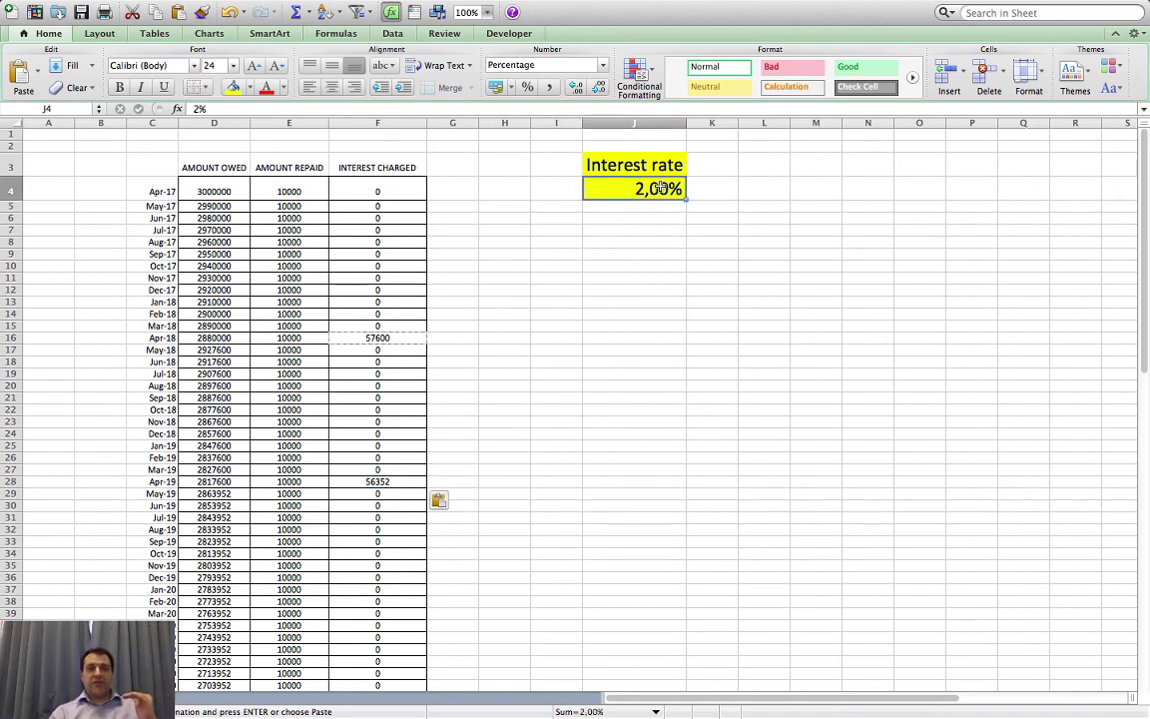
left_click(392, 480)
key("super+c")
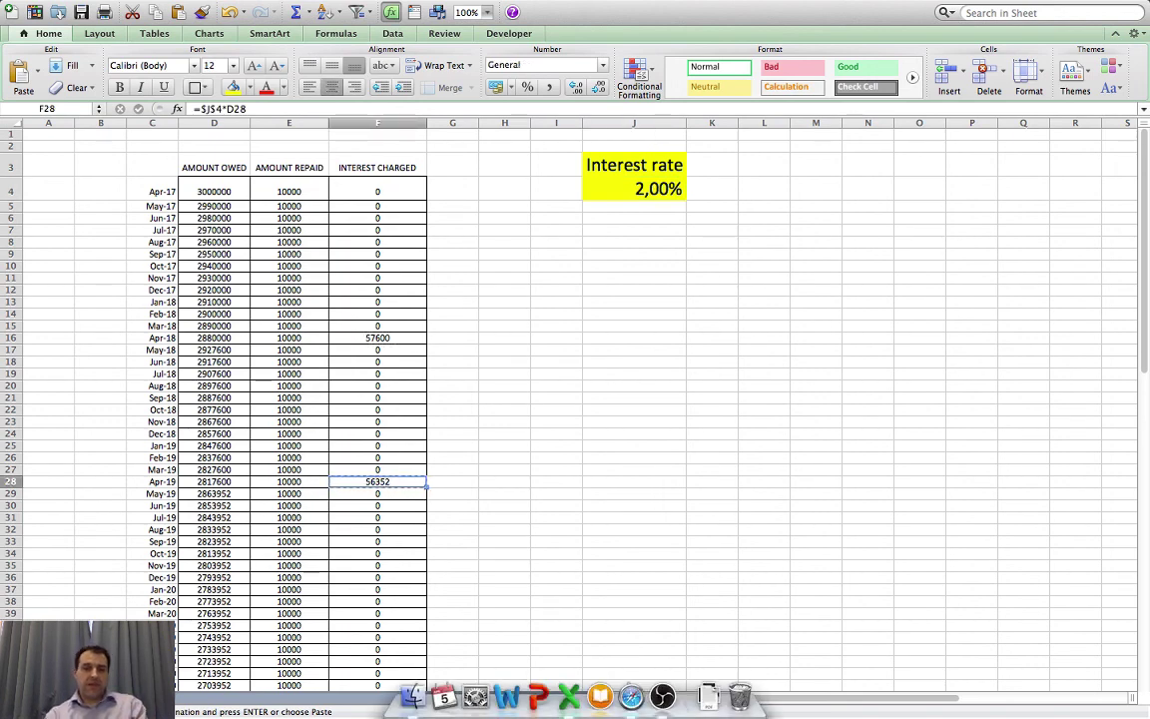
scroll(1113, 598, "down", 5)
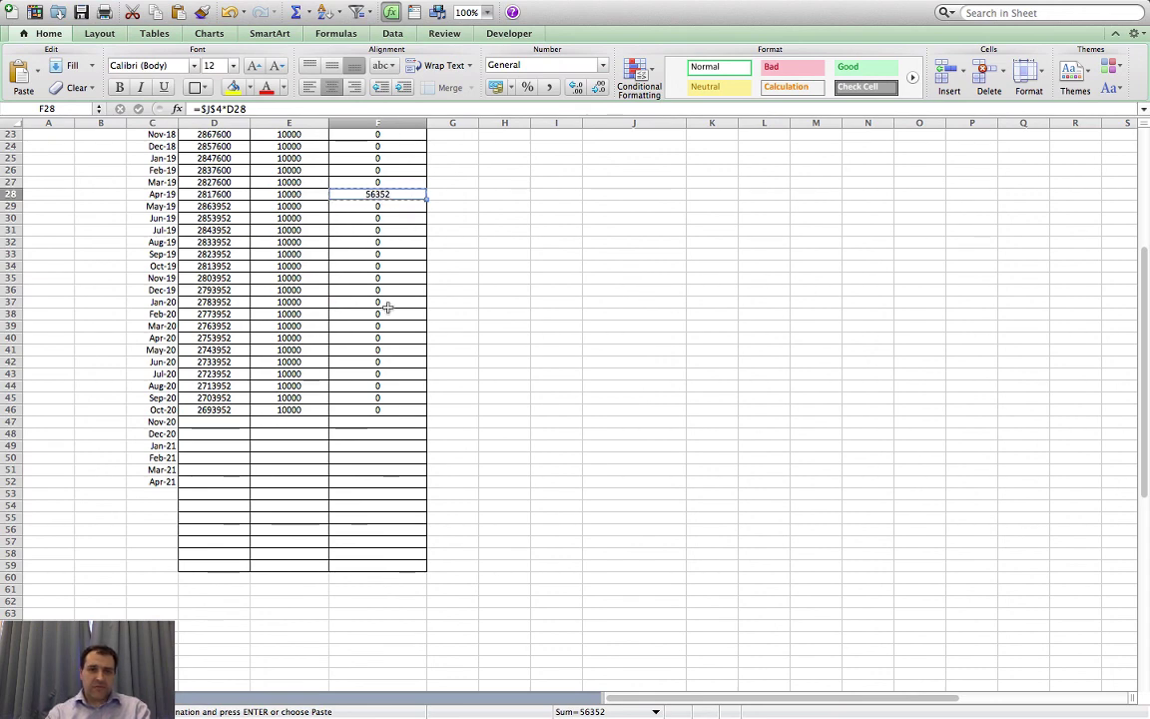
left_click(351, 343)
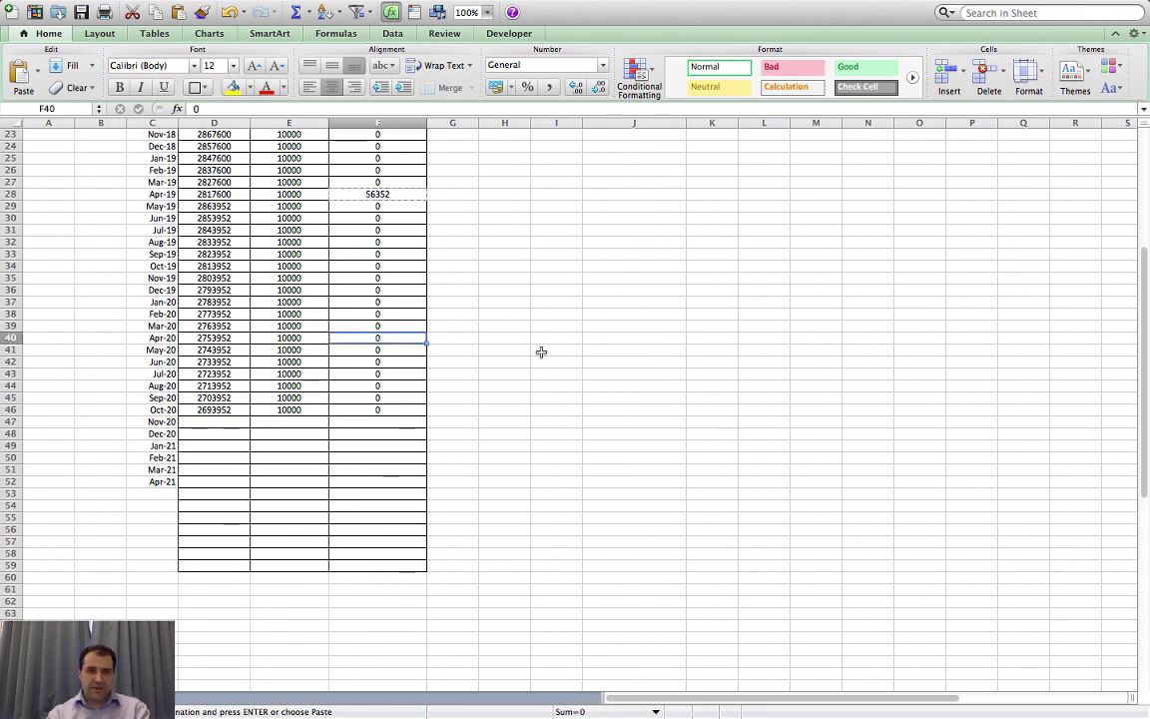
key("super+v")
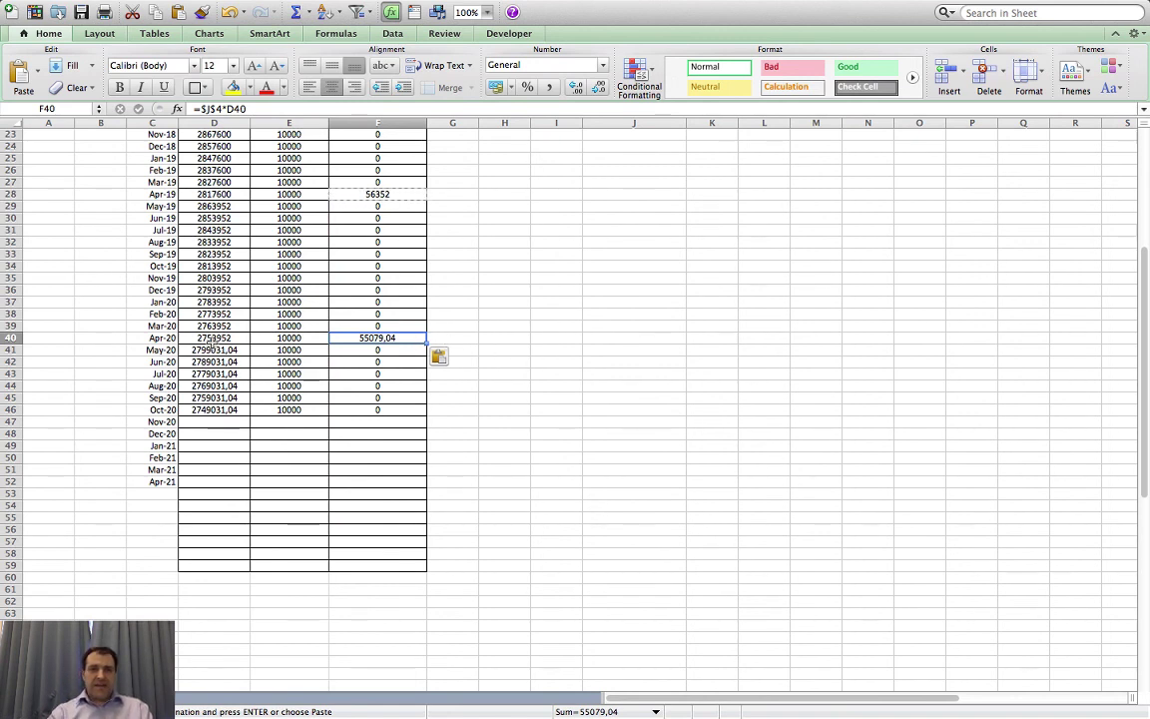
Step: Copy the April 2018 to March 2019 block D16:F27 and paste it starting at D28, D40, D52 and D64
scroll(213, 342, "up", 4)
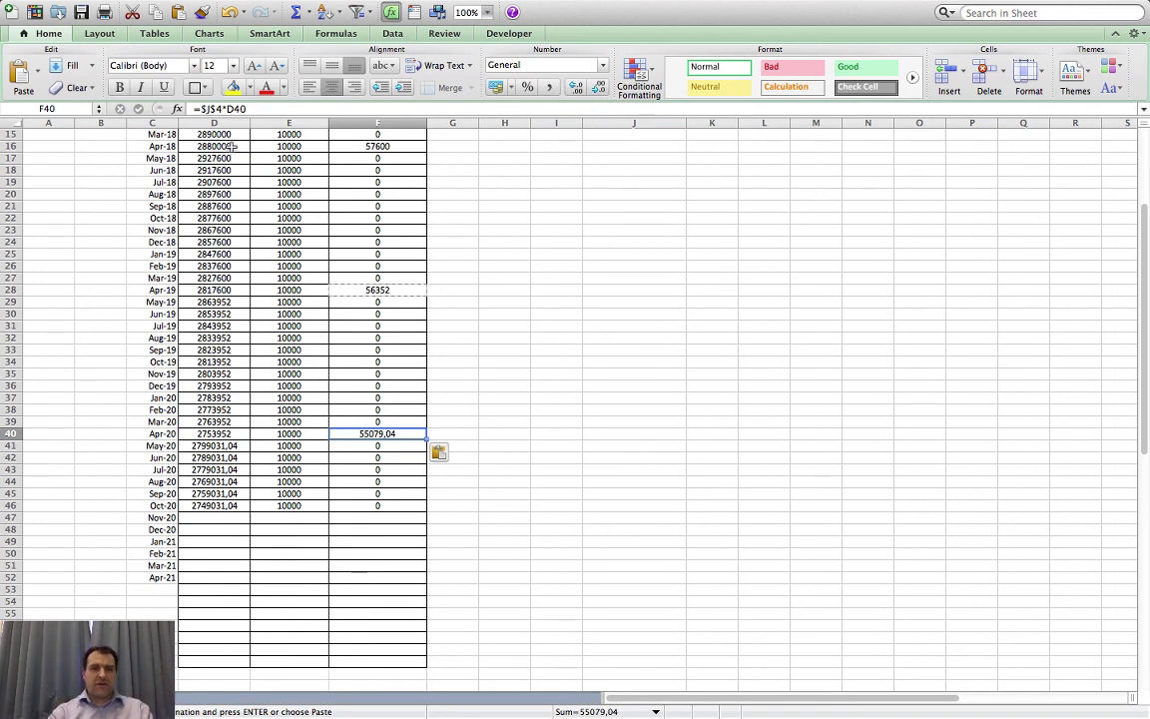
left_click_drag(212, 146, 376, 274)
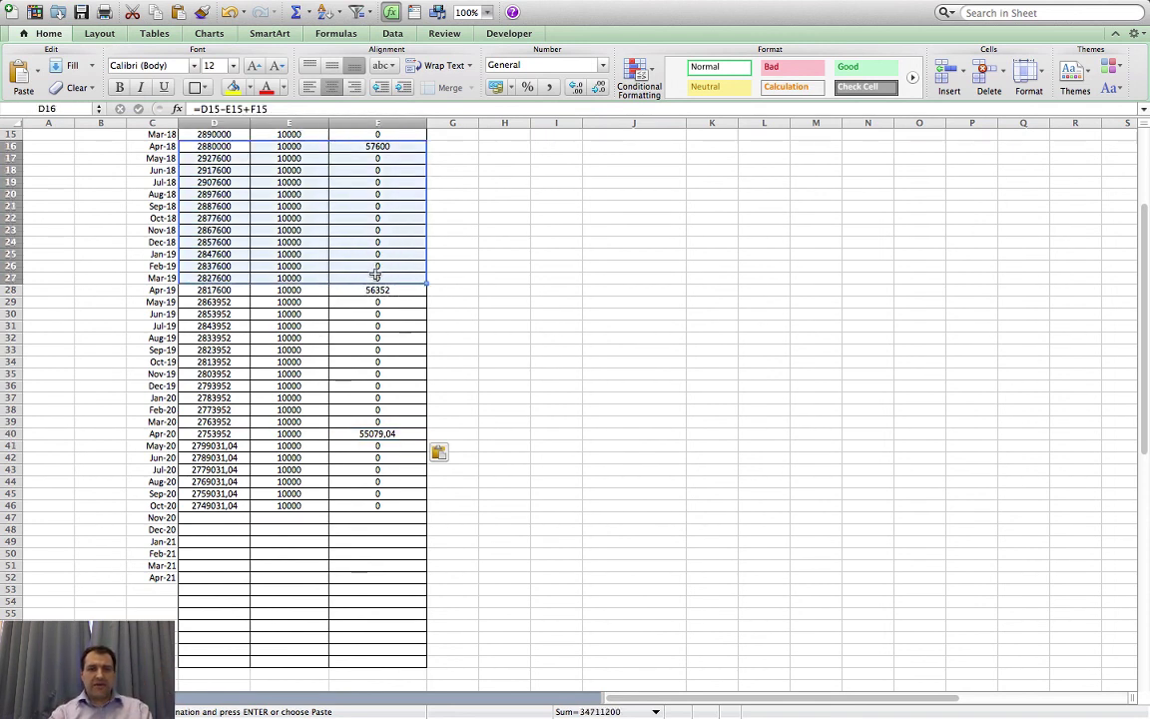
left_click(239, 290)
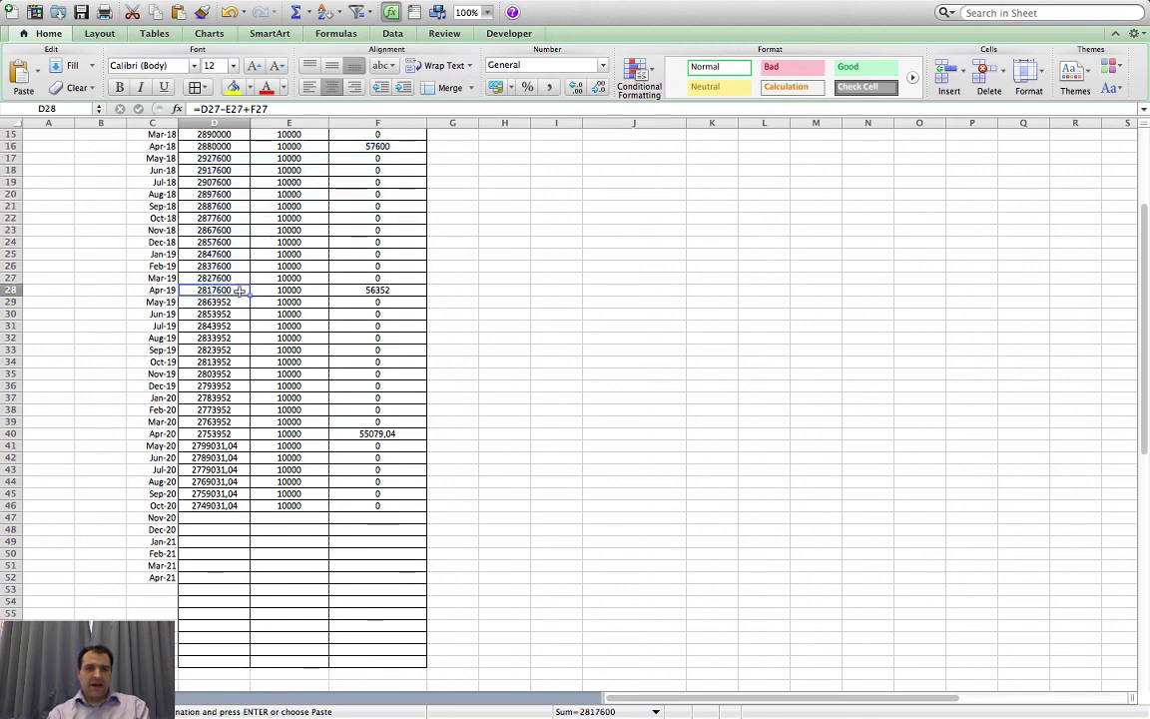
key("super+v")
left_click(240, 433)
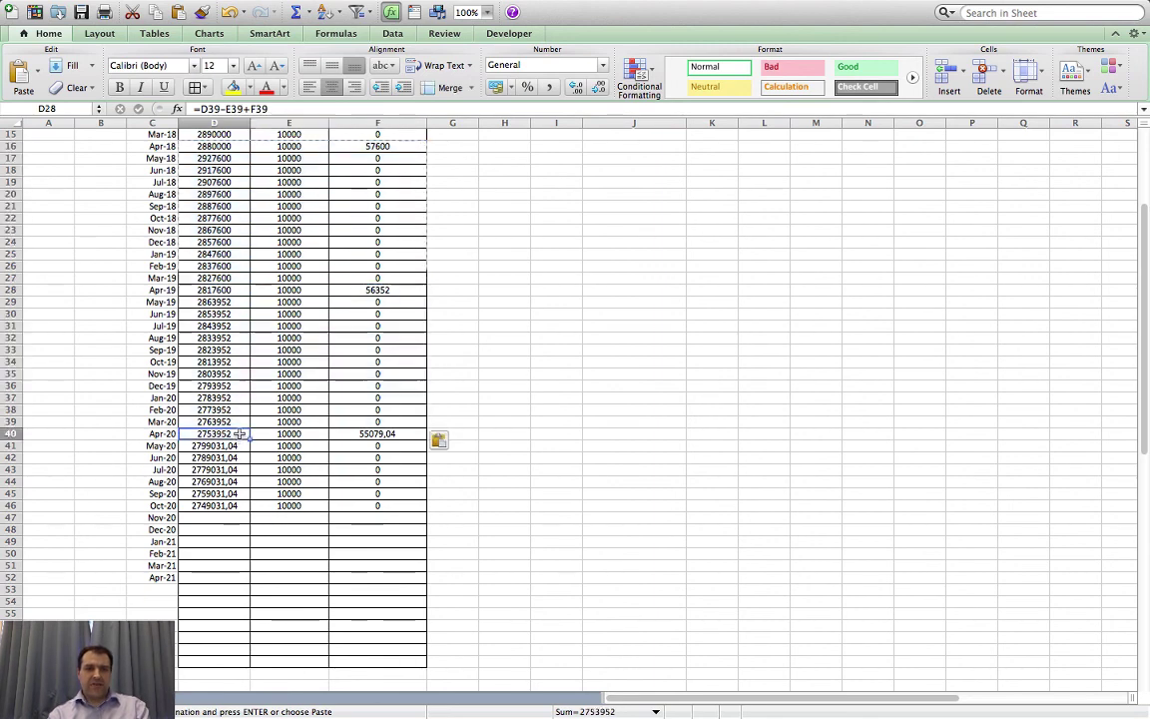
key("super+v")
left_click(238, 577)
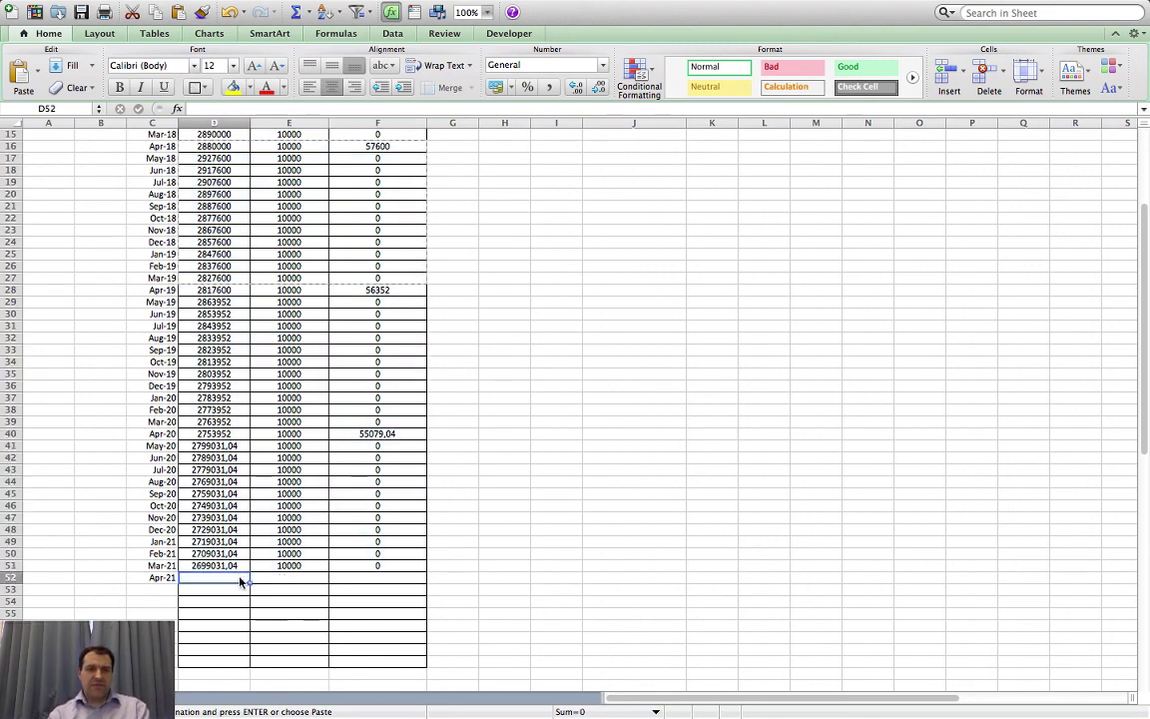
key("super+v")
scroll(615, 569, "down", 10)
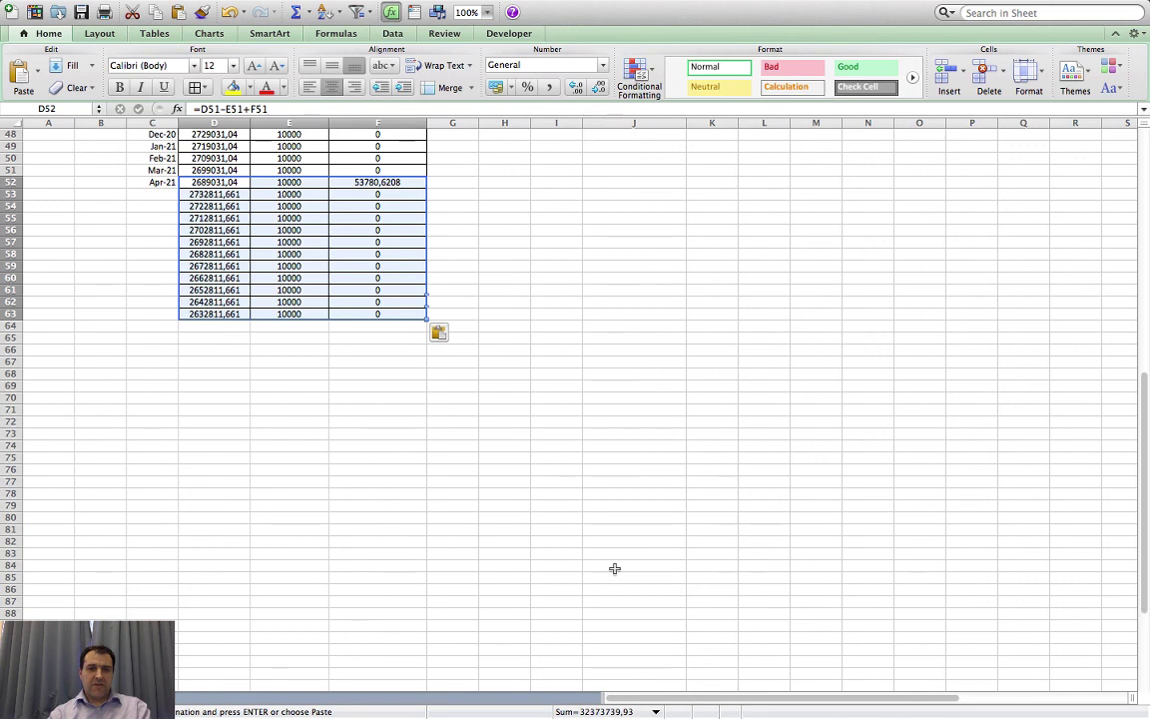
left_click(240, 326)
key("super+v")
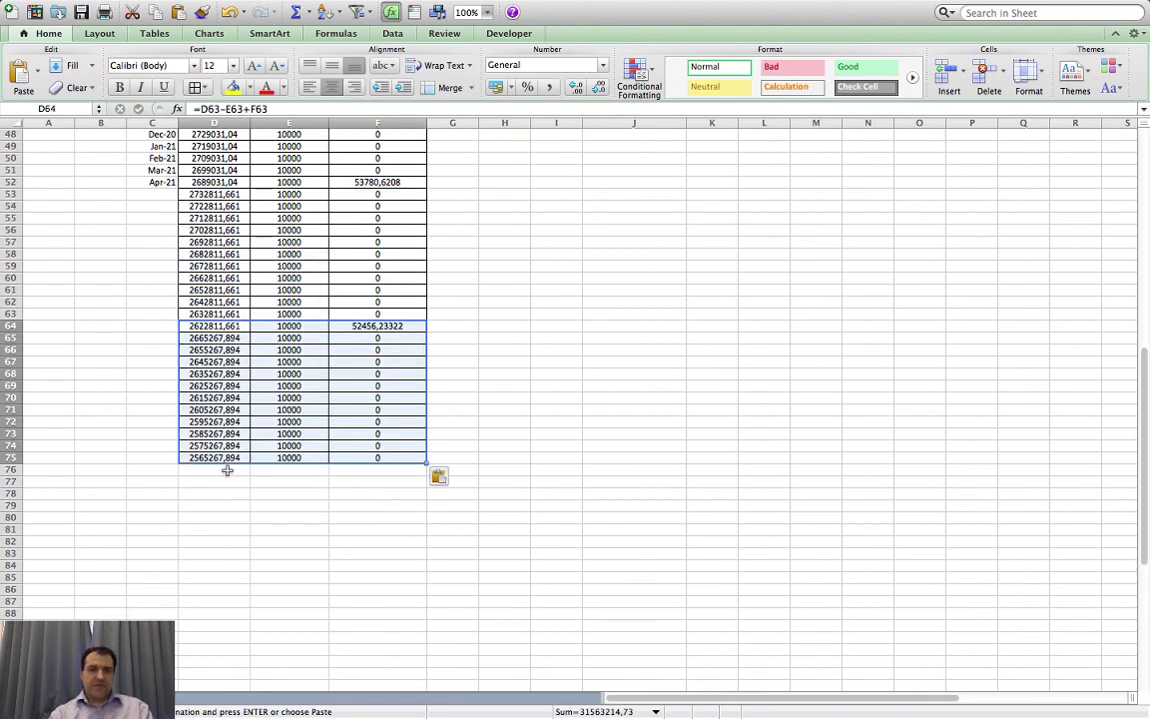
Step: Paste the copied yearly block into the balance, repayment and interest columns over D76:F135
left_click_drag(228, 470, 405, 598)
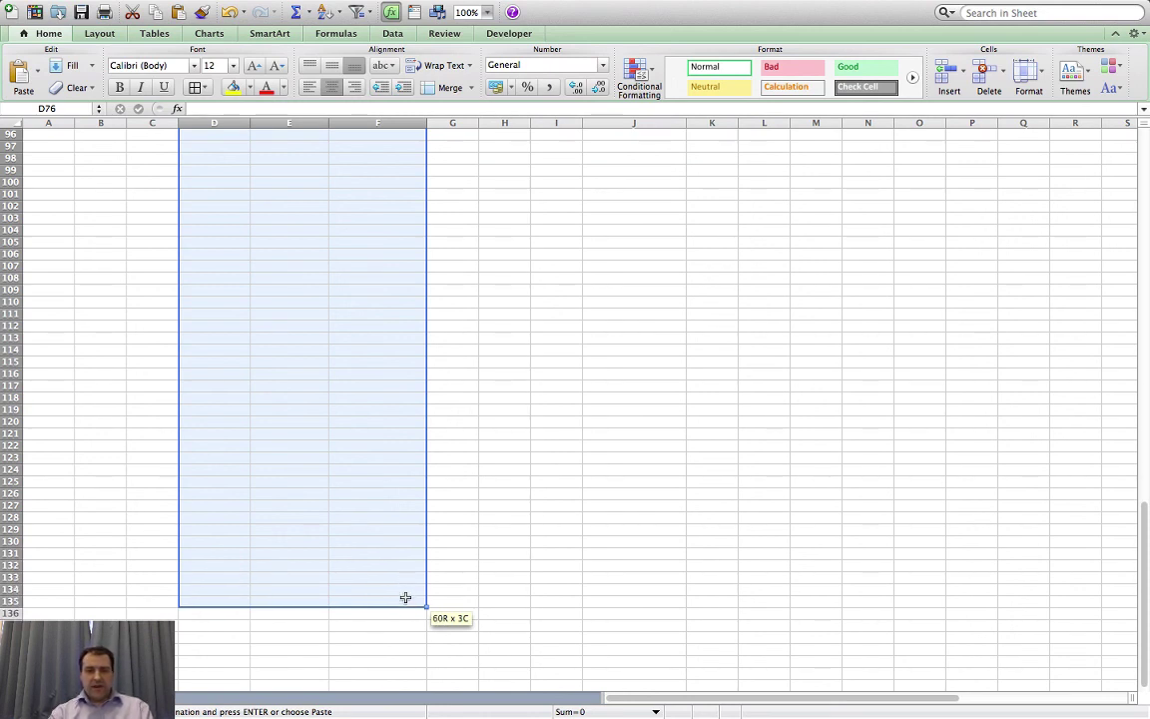
left_click_drag(405, 597, 406, 597)
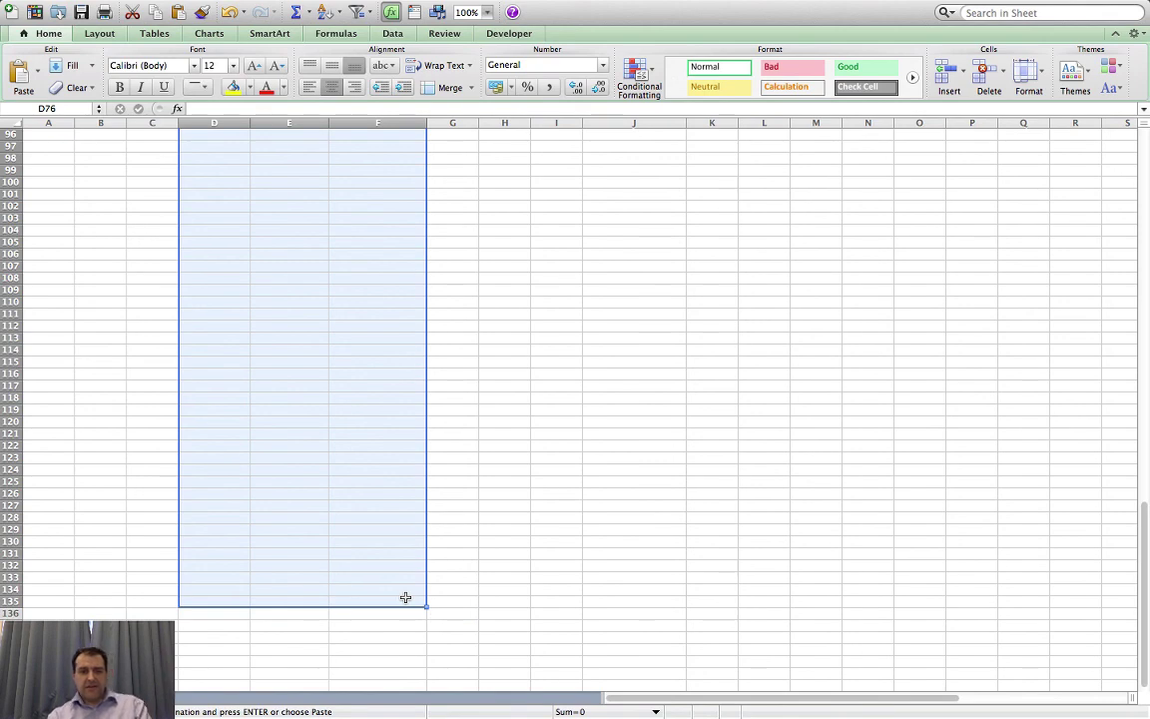
key("super+v")
Step: Fill the monthly dates in column C down to March 2028 in C135, and extend the series from C112 down to July 2066
scroll(531, 592, "down", 15)
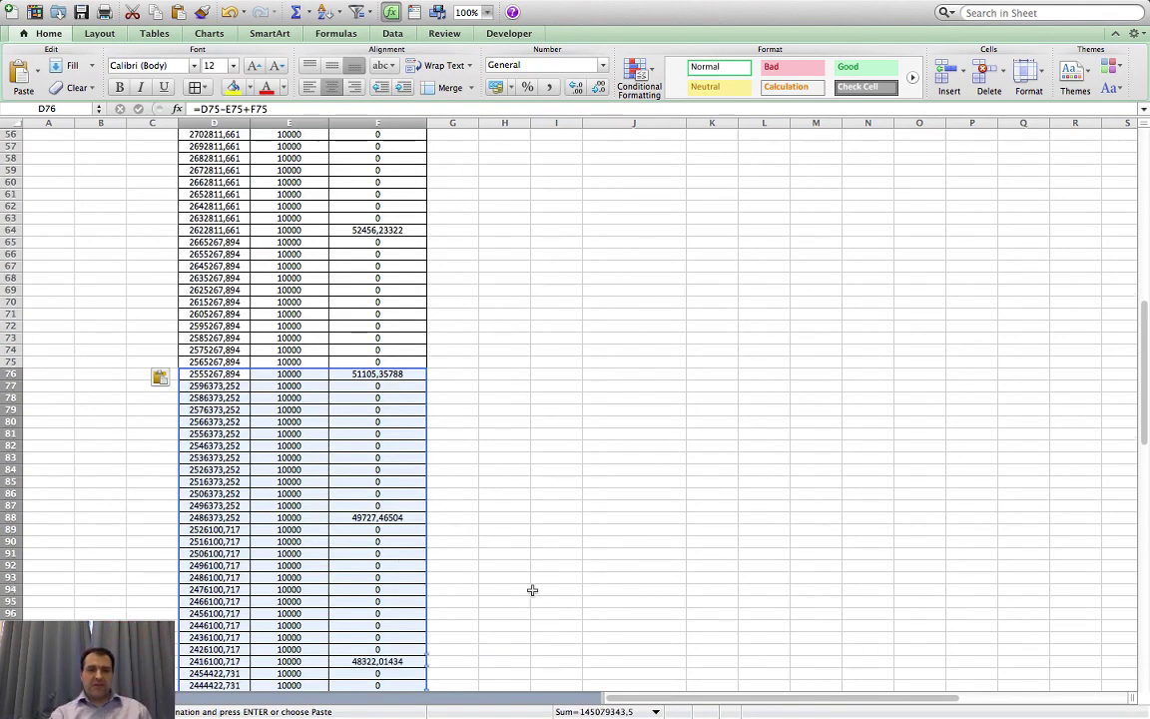
scroll(533, 587, "up", 10)
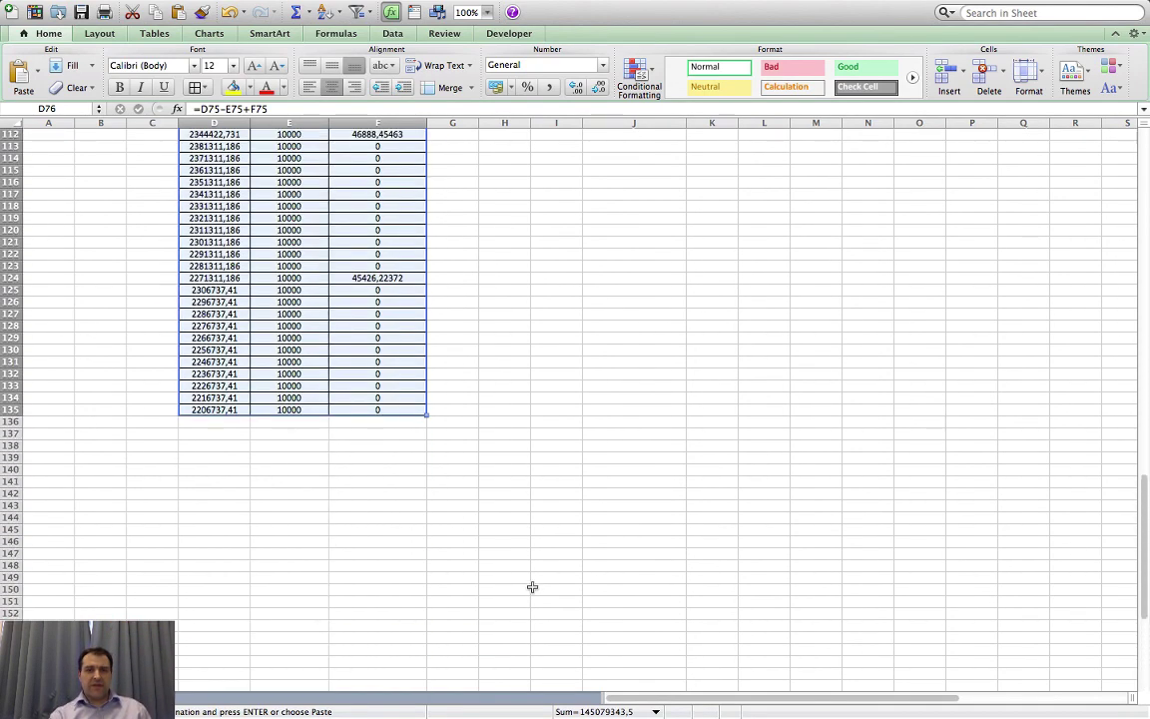
scroll(406, 406, "up", 20)
scroll(408, 406, "down", 5)
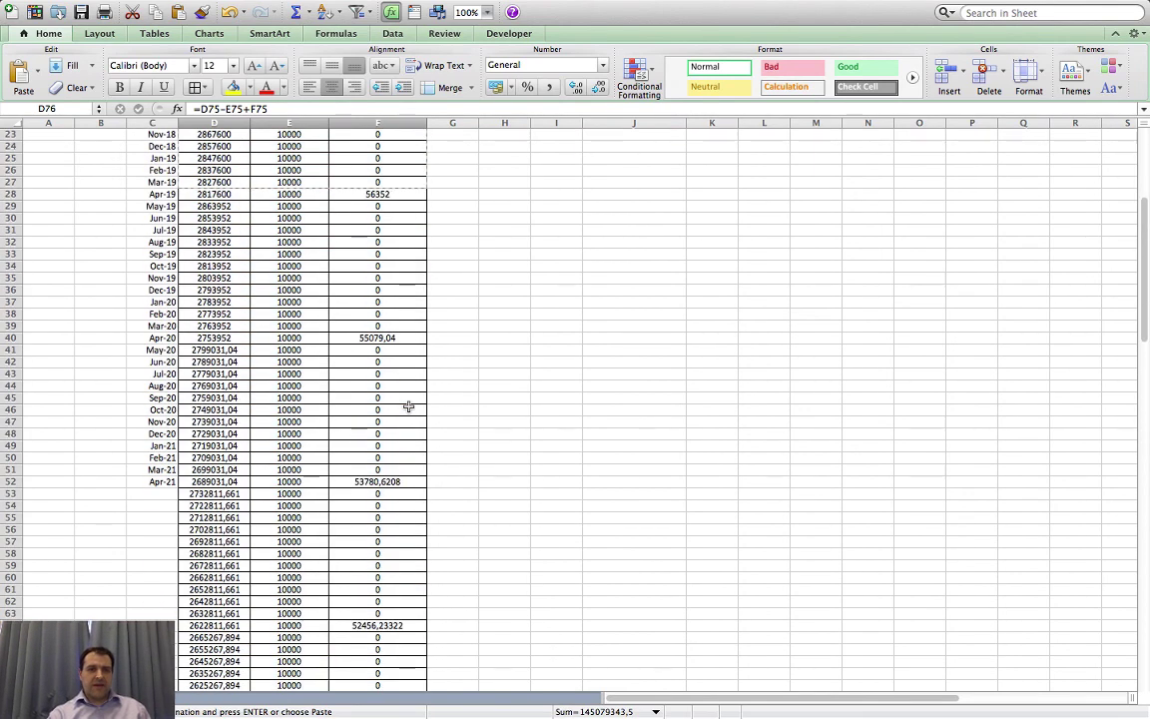
left_click_drag(160, 374, 165, 530)
left_click_drag(160, 424, 180, 556)
left_click(529, 519)
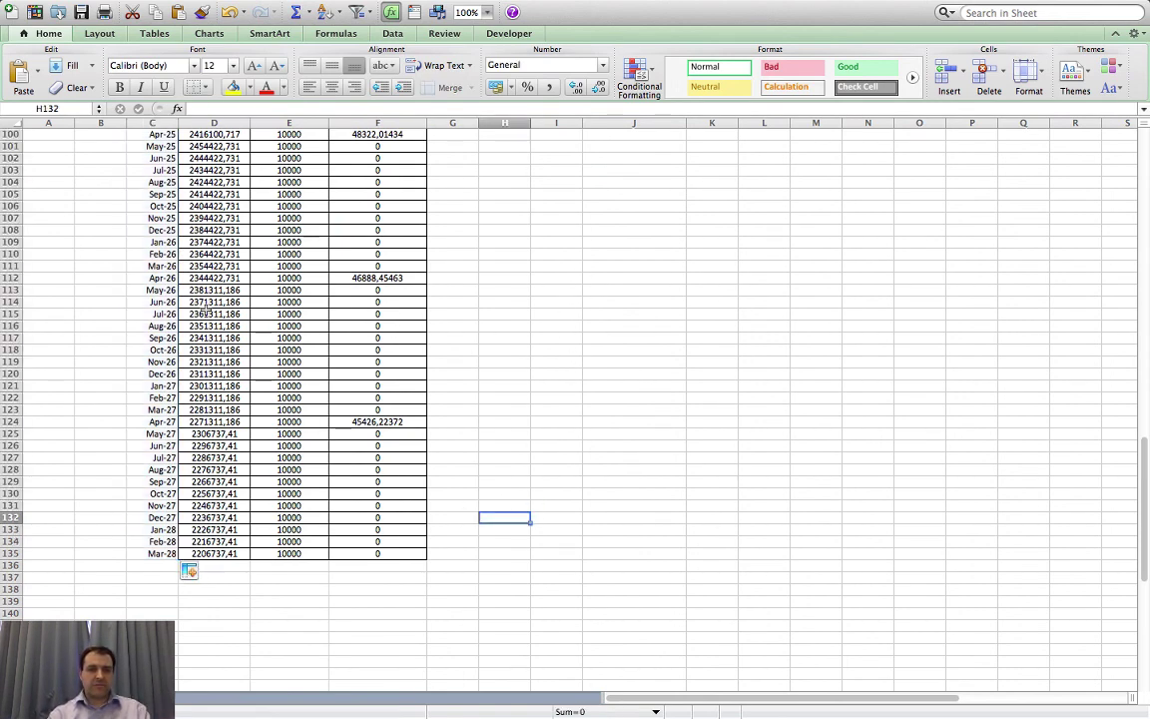
left_click_drag(162, 276, 178, 681)
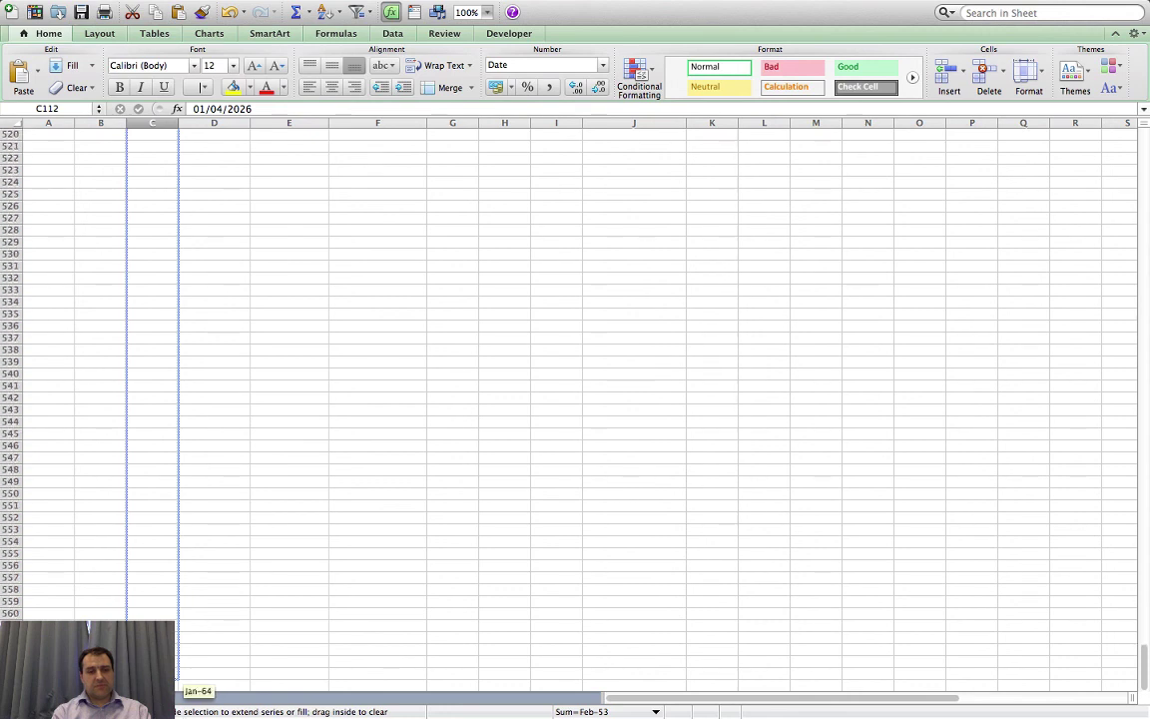
left_click_drag(180, 687, 182, 685)
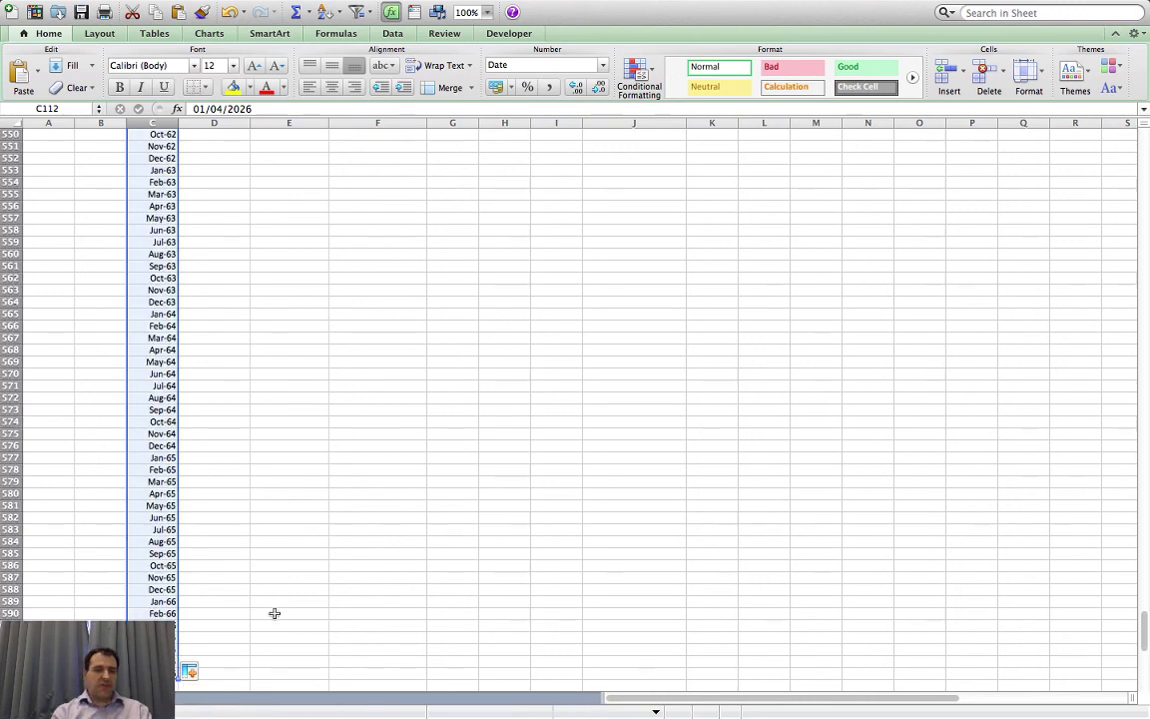
Step: Copy the April 2027 to March 2028 block D124:F135 and paste it repeatedly over D136:F375
scroll(274, 613, "up", 15)
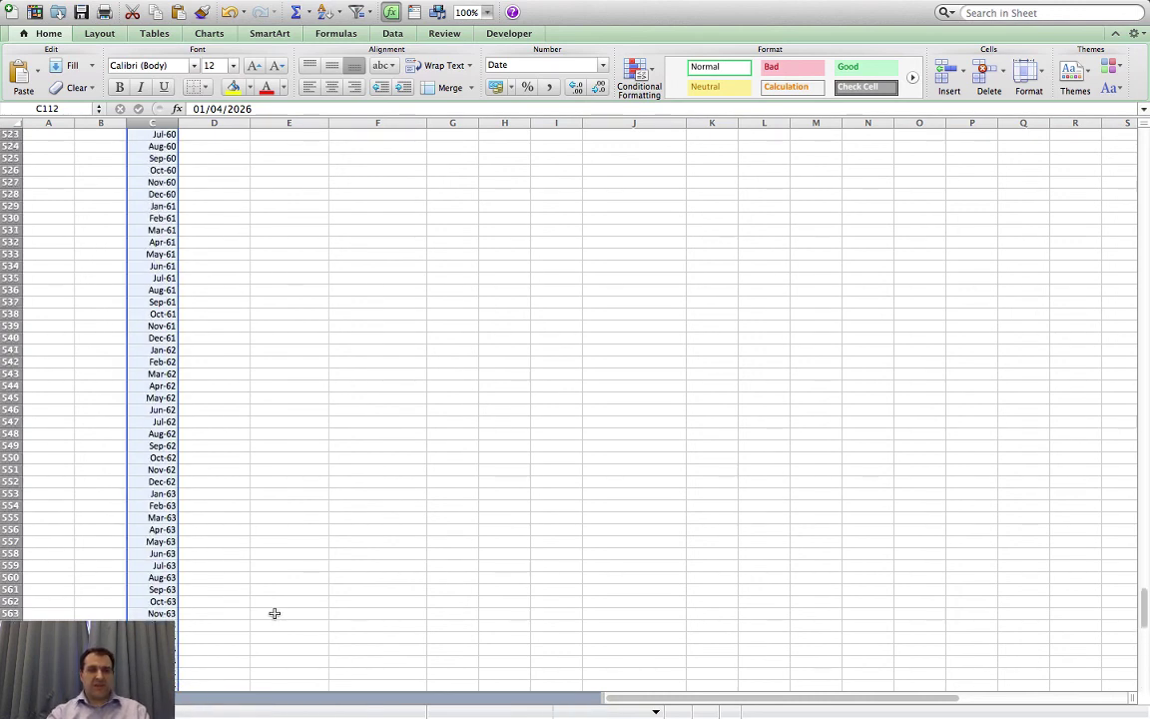
scroll(275, 613, "up", 10)
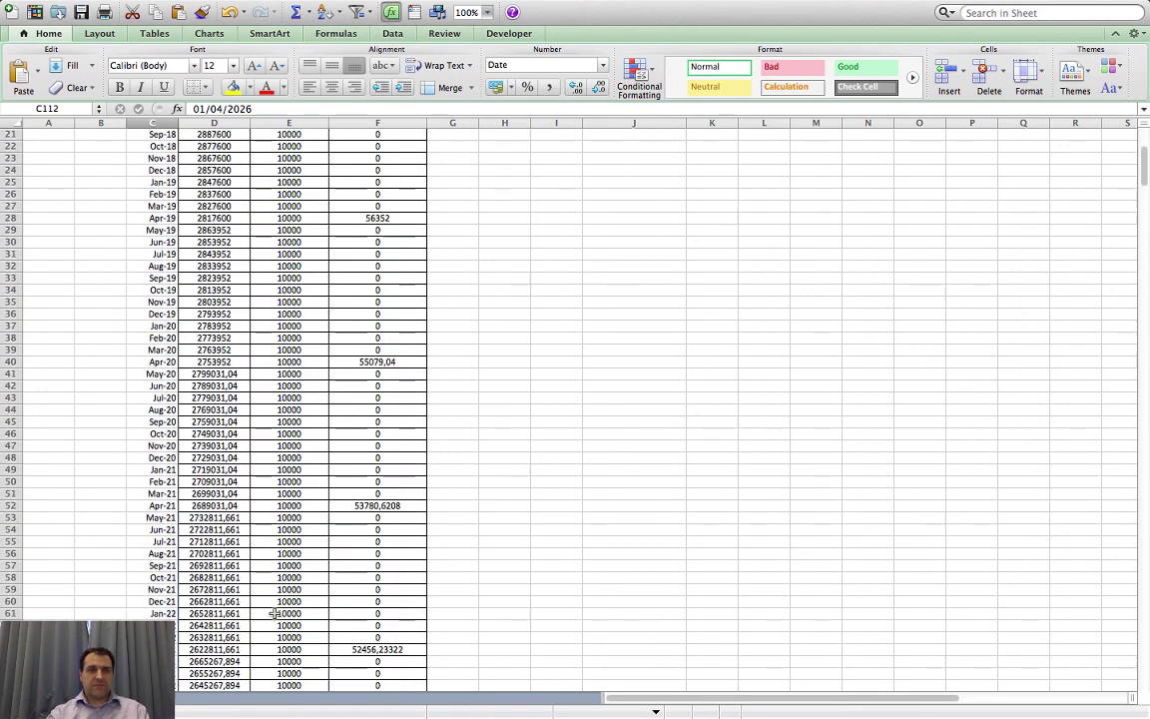
scroll(275, 613, "down", 1)
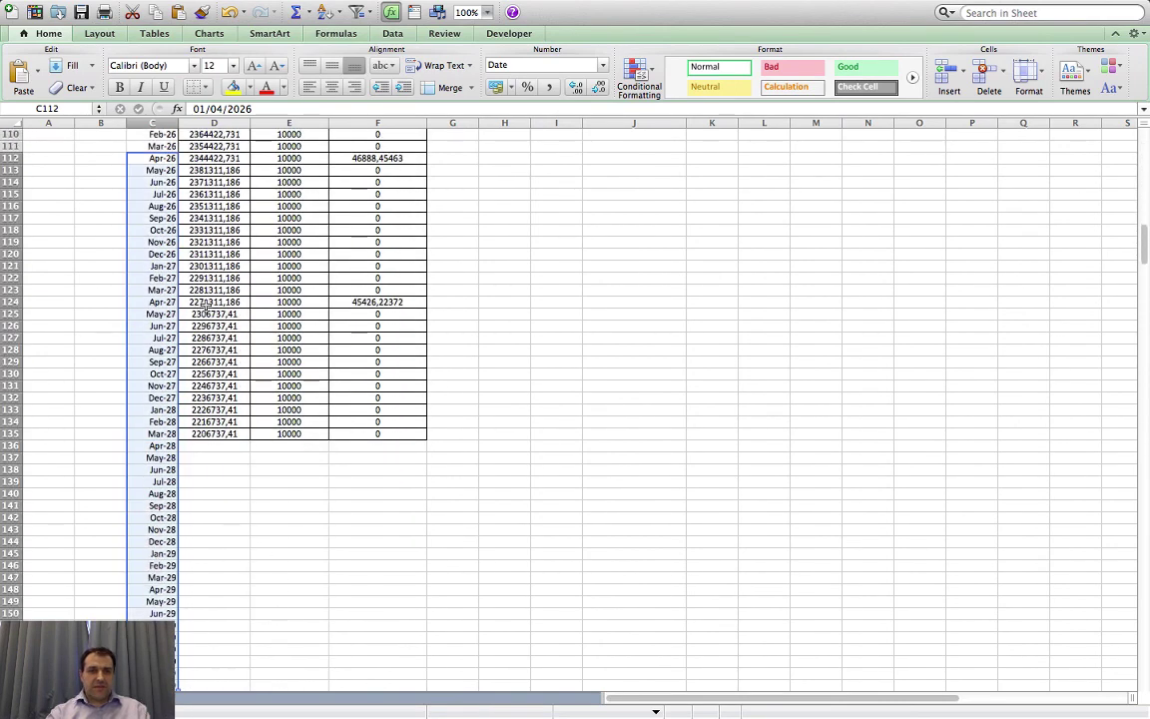
left_click_drag(204, 305, 388, 436)
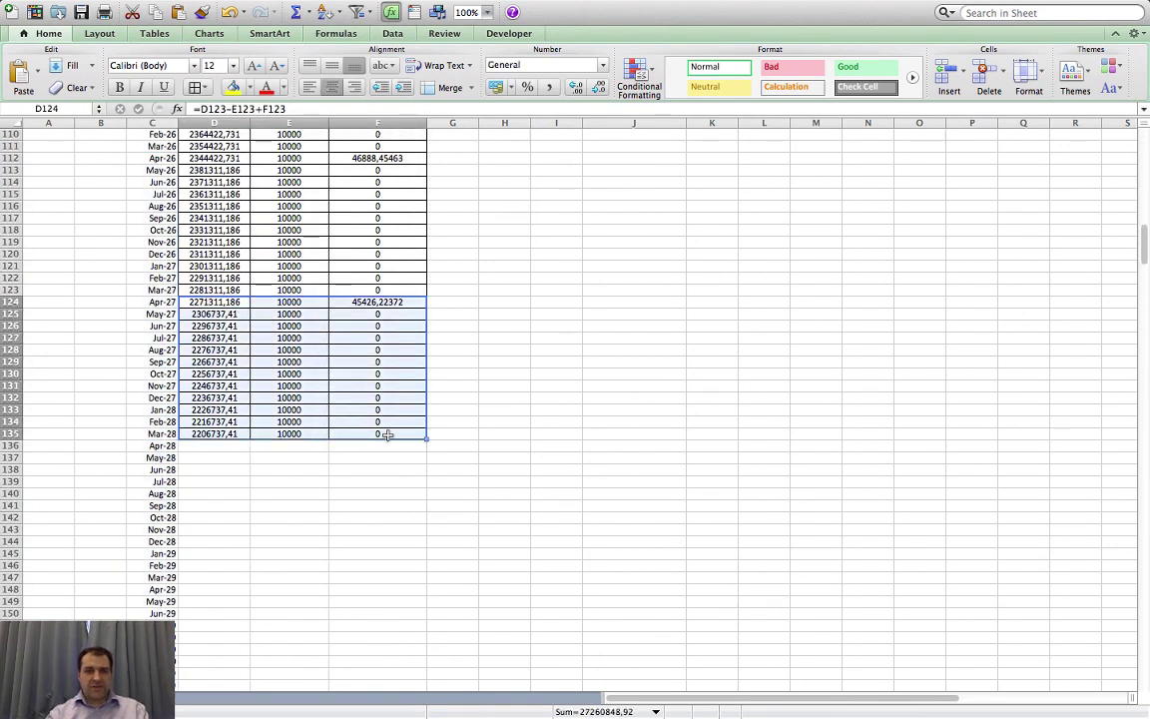
key("super+c")
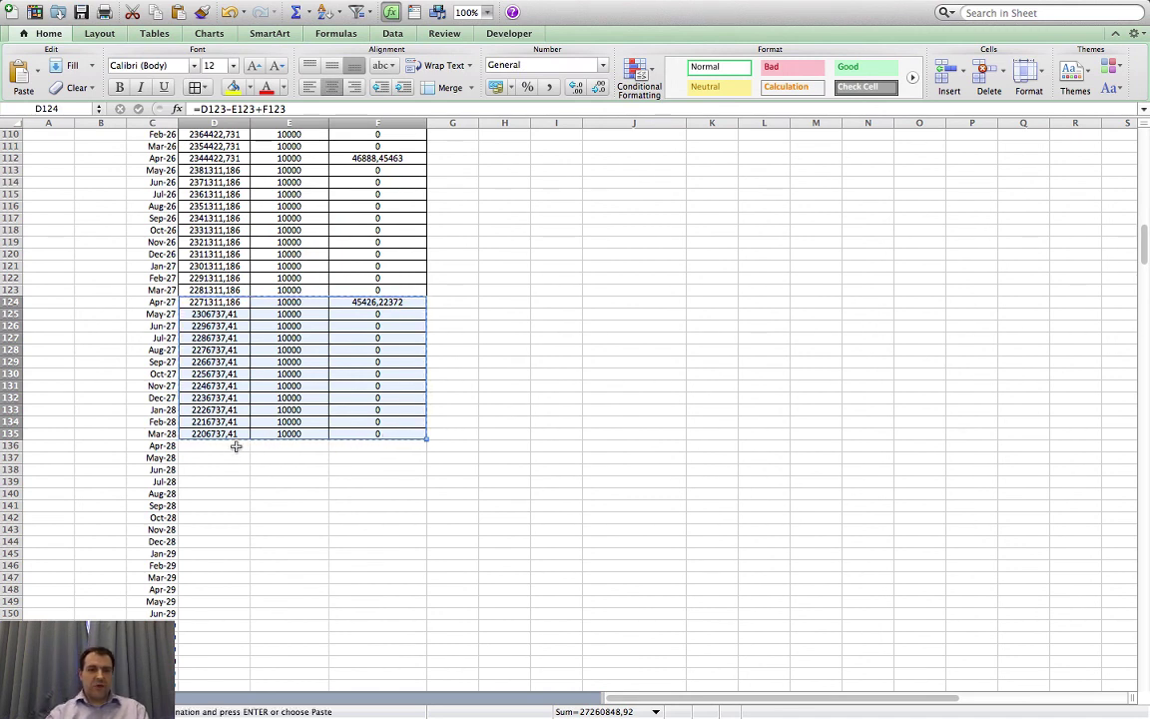
left_click_drag(236, 446, 427, 693)
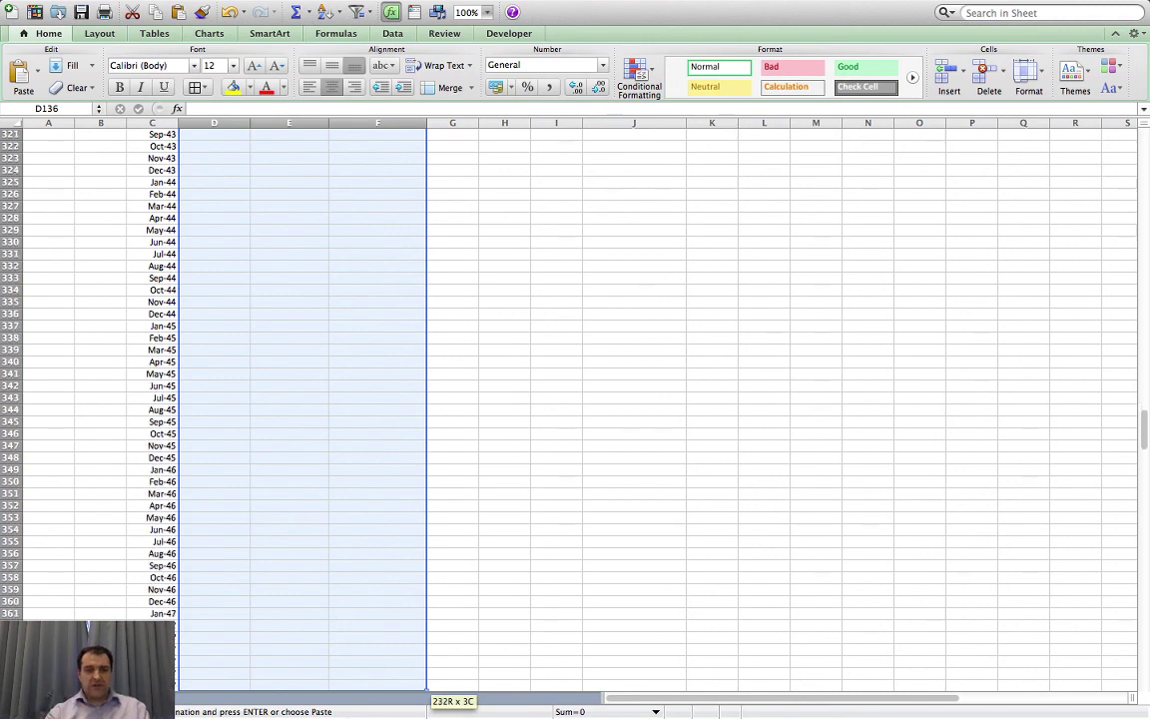
scroll(370, 553, "down", 4)
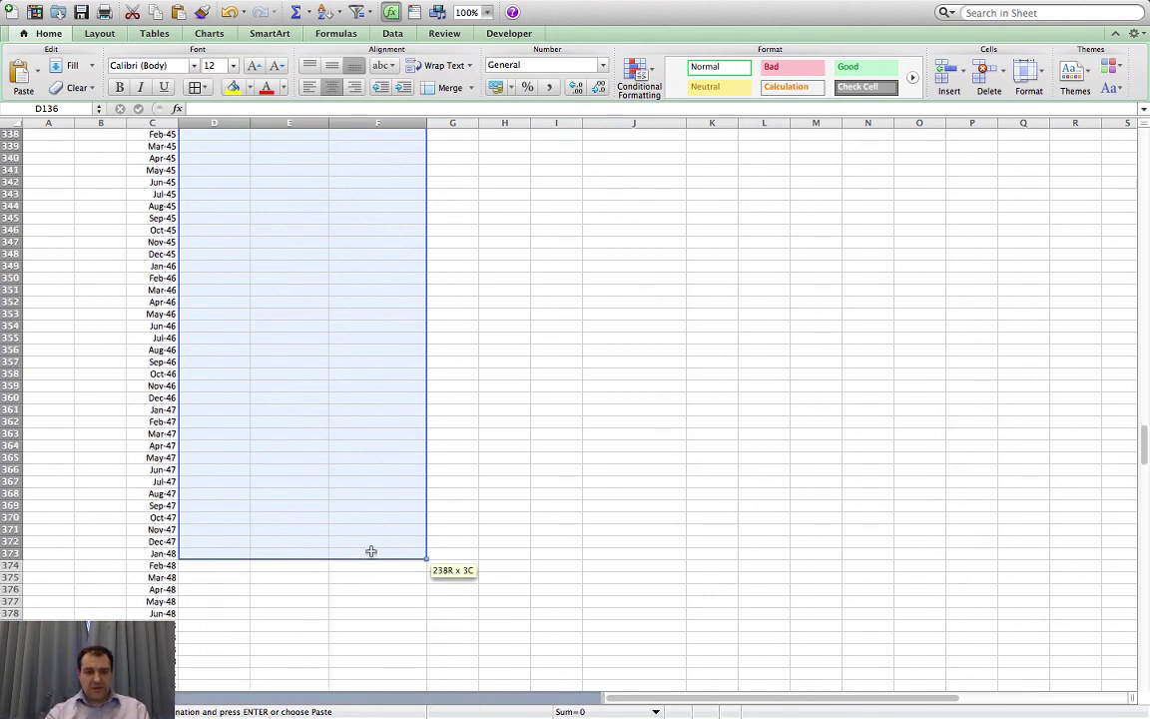
left_click_drag(370, 551, 374, 580)
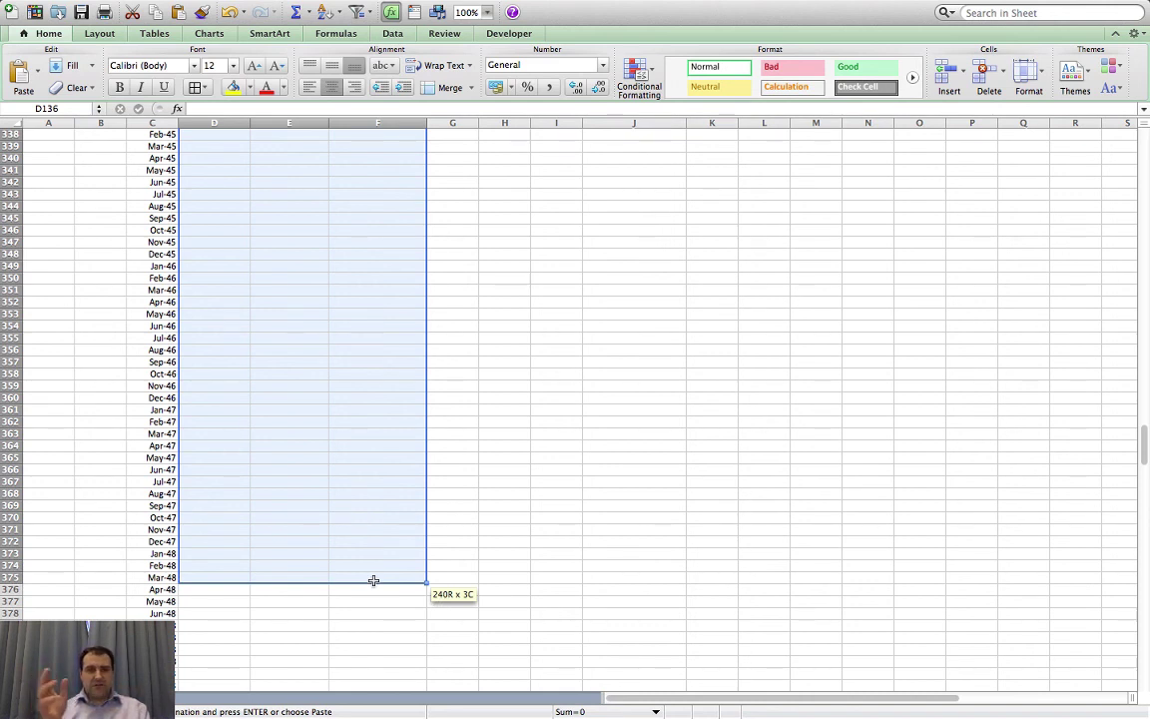
left_click_drag(373, 580, 373, 580)
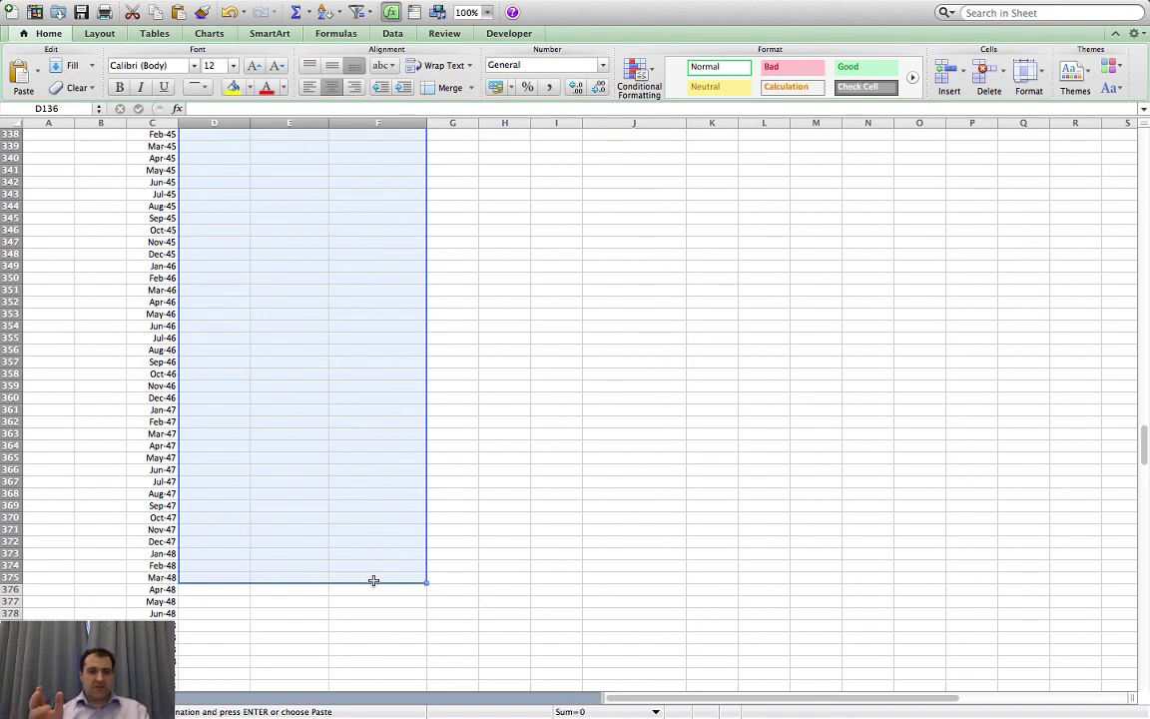
key("super+v")
Step: Copy the 240-row block D136:F375 and paste it starting at D376, directly below the schedule
scroll(373, 581, "down", 15)
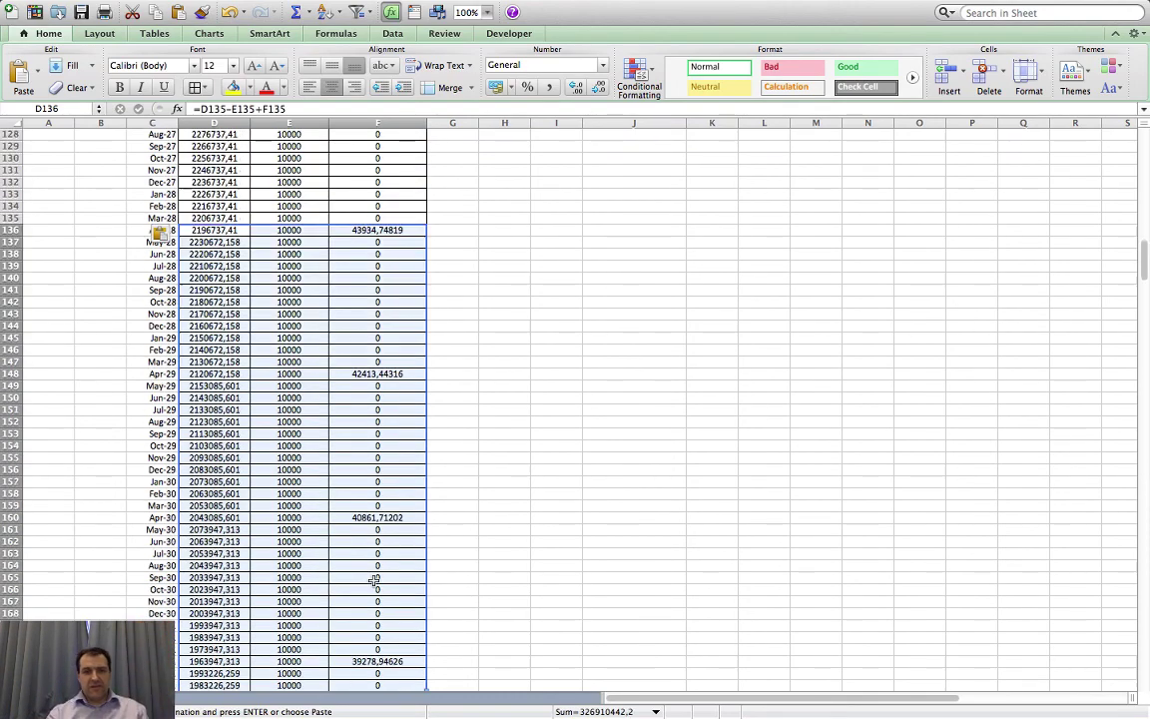
scroll(373, 580, "down", 20)
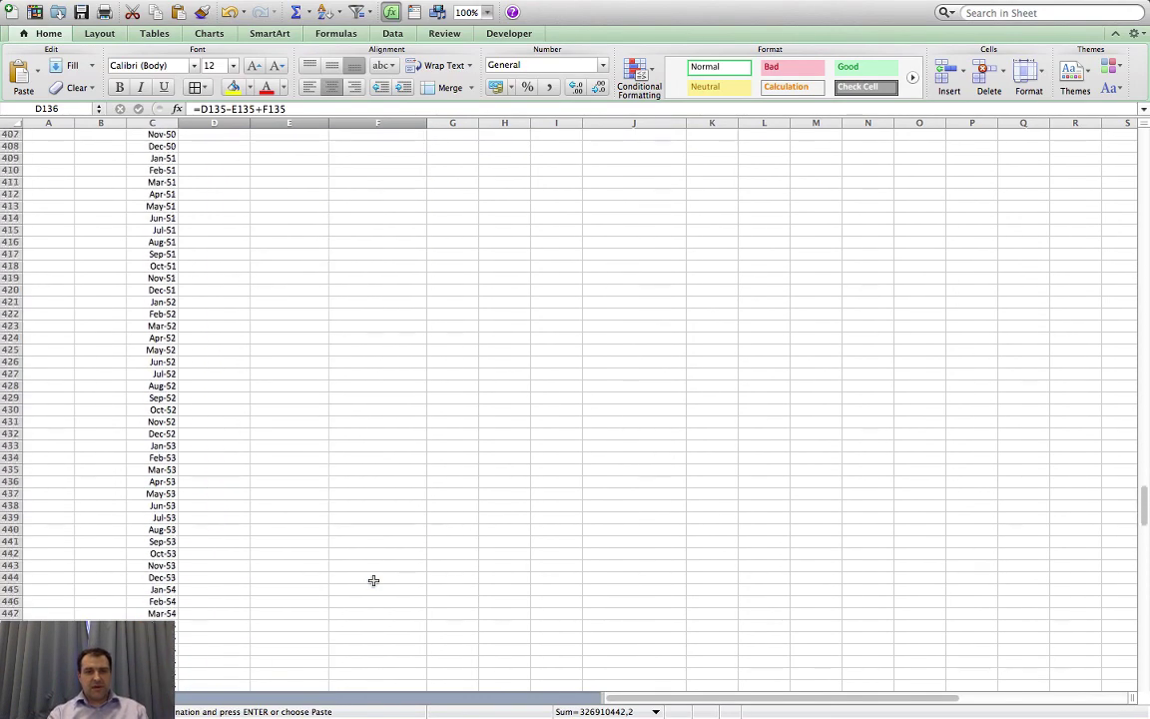
scroll(373, 581, "up", 15)
scroll(373, 580, "up", 5)
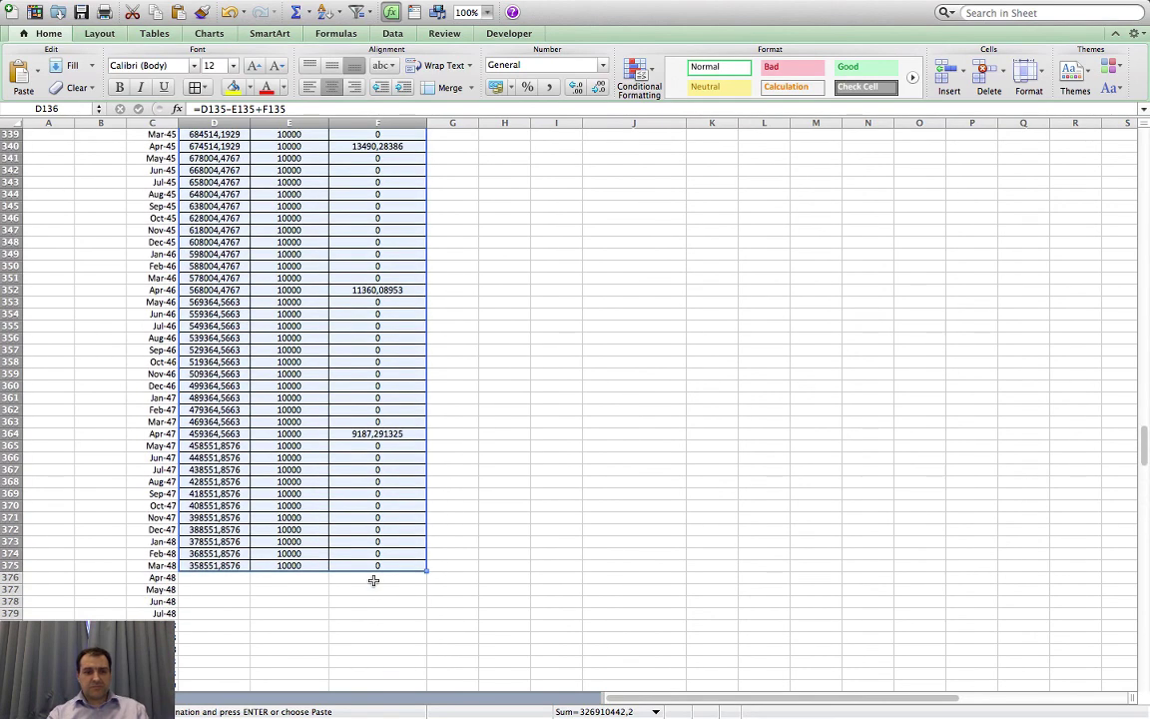
scroll(369, 584, "up", 20)
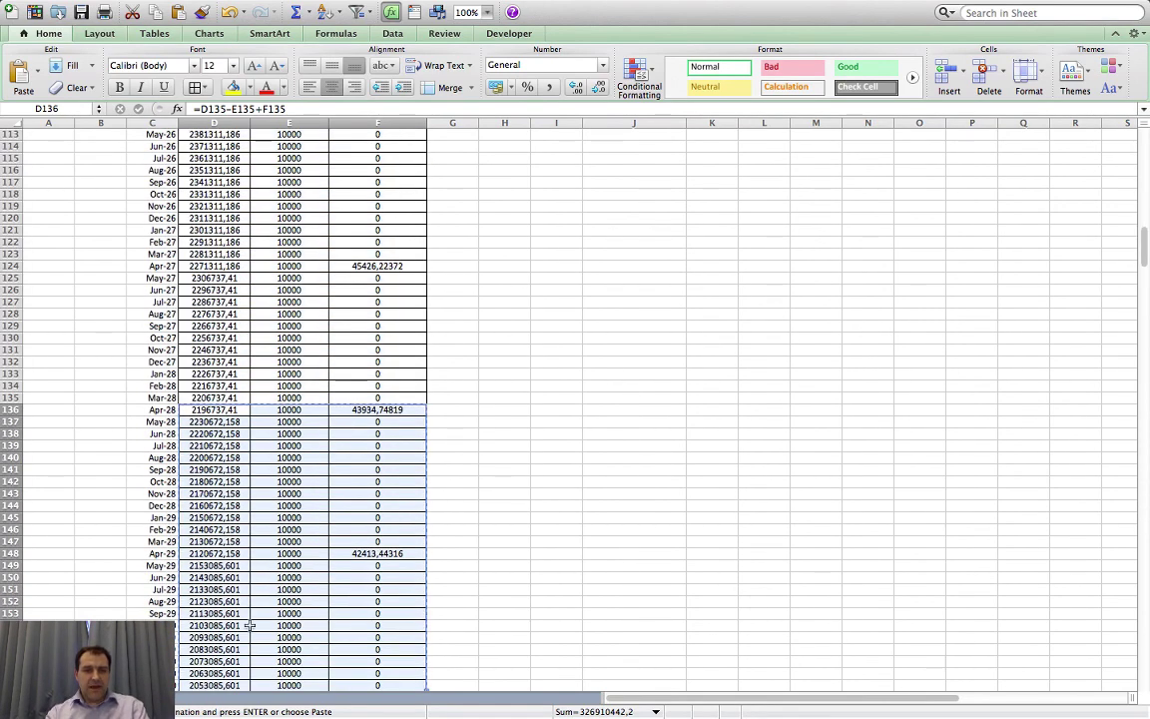
scroll(262, 589, "down", 12)
scroll(262, 589, "down", 20)
scroll(261, 589, "up", 8)
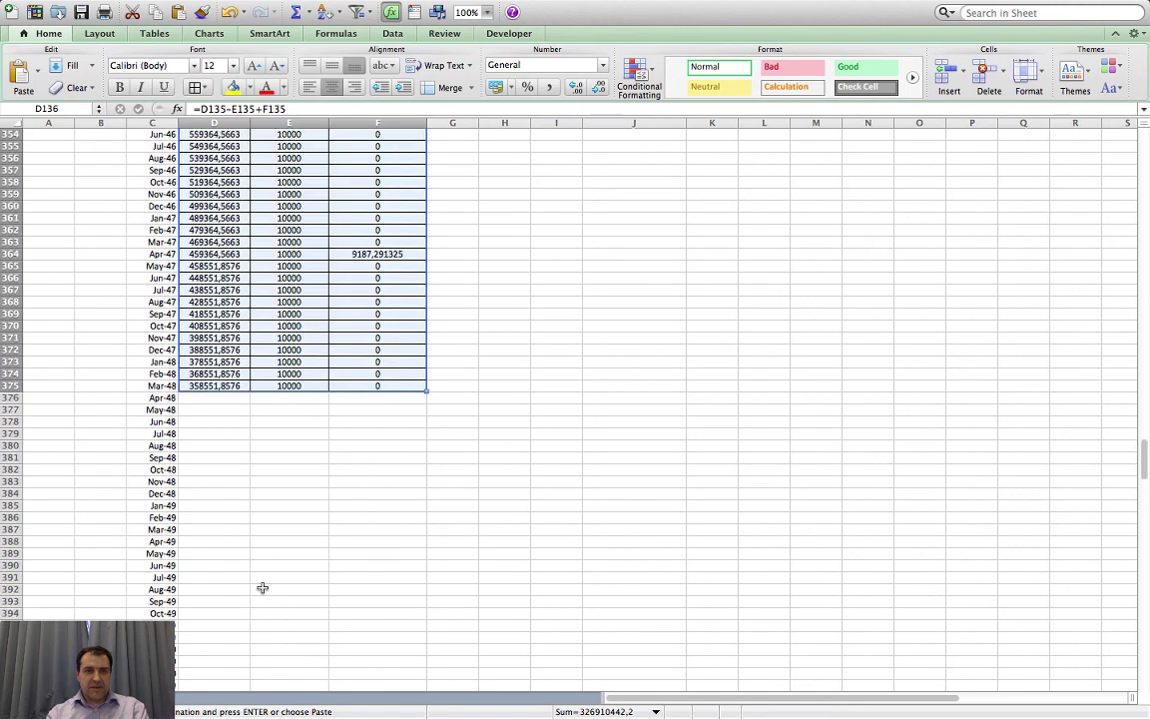
left_click(233, 435)
key("super+v")
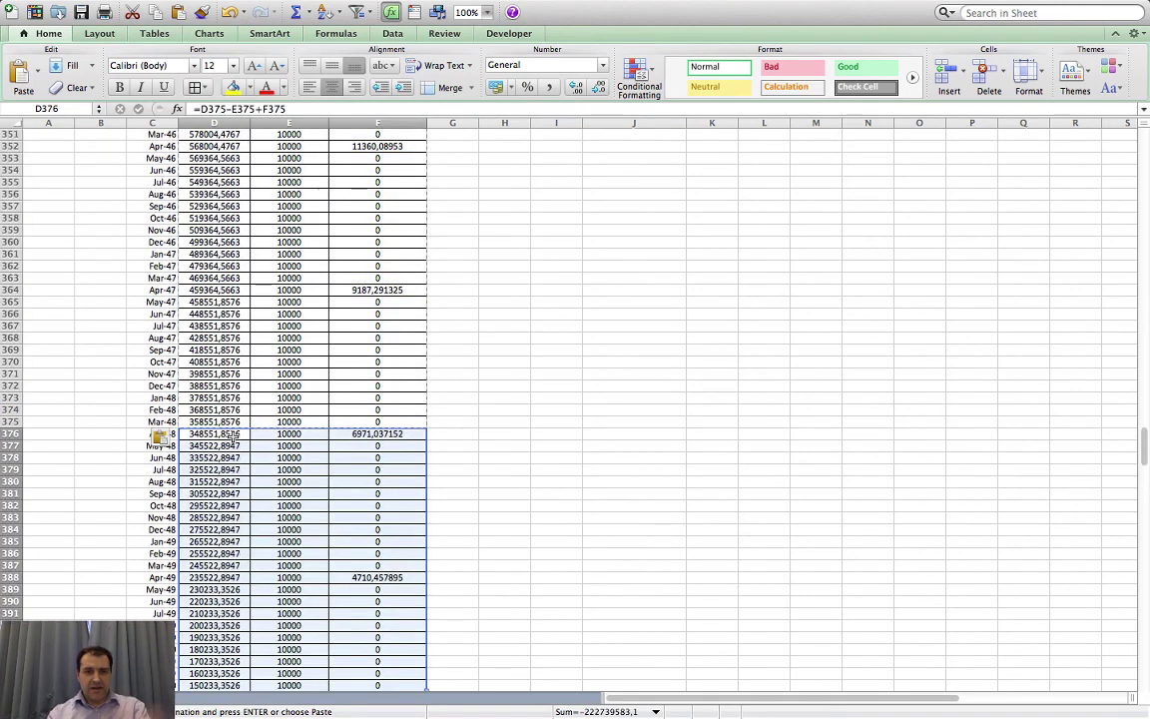
scroll(662, 467, "down", 20)
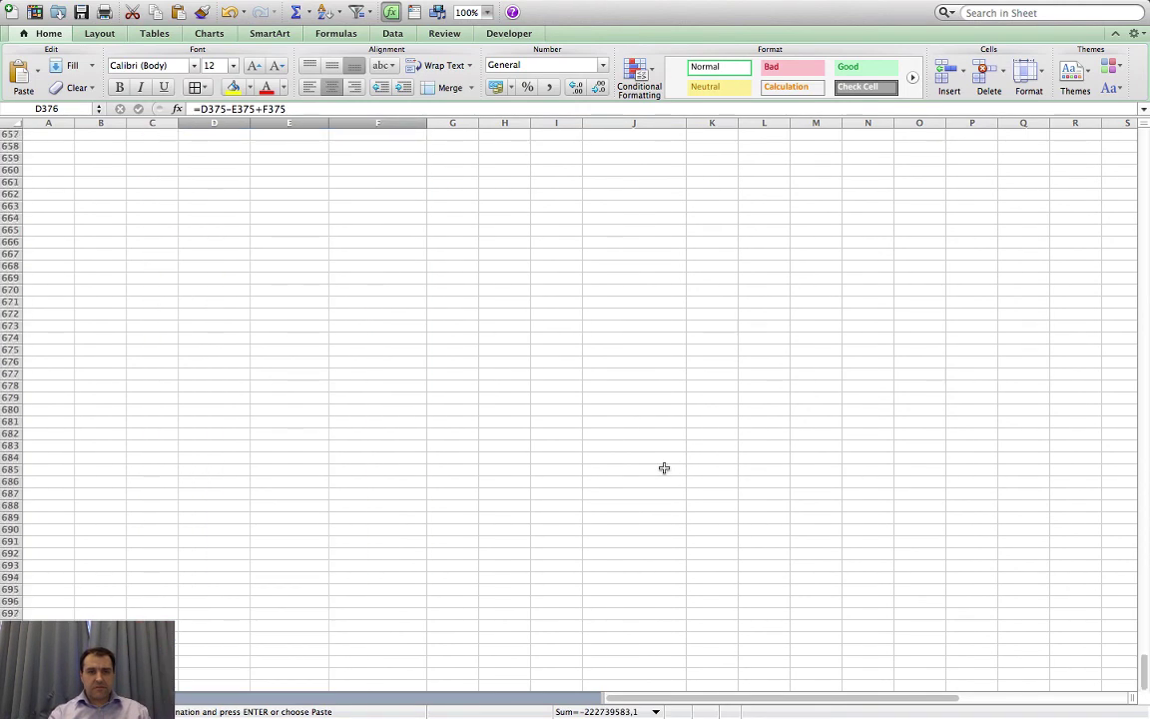
scroll(664, 469, "up", 10)
scroll(664, 469, "up", 5)
left_click(664, 468)
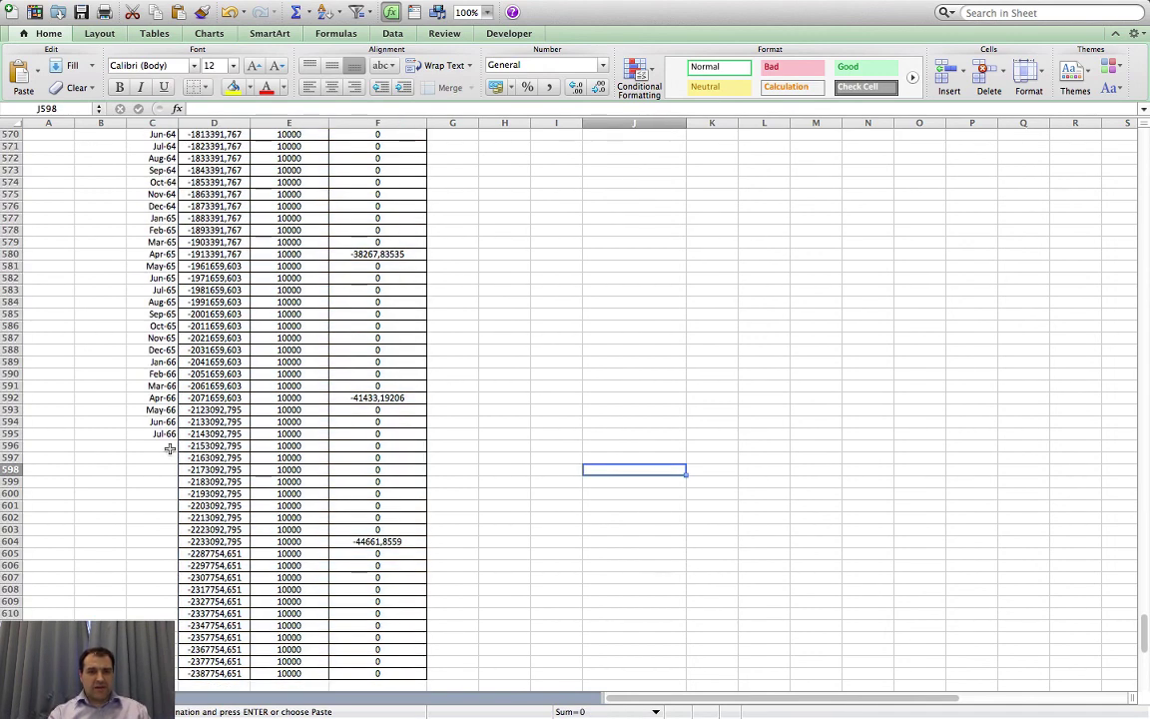
left_click(190, 446)
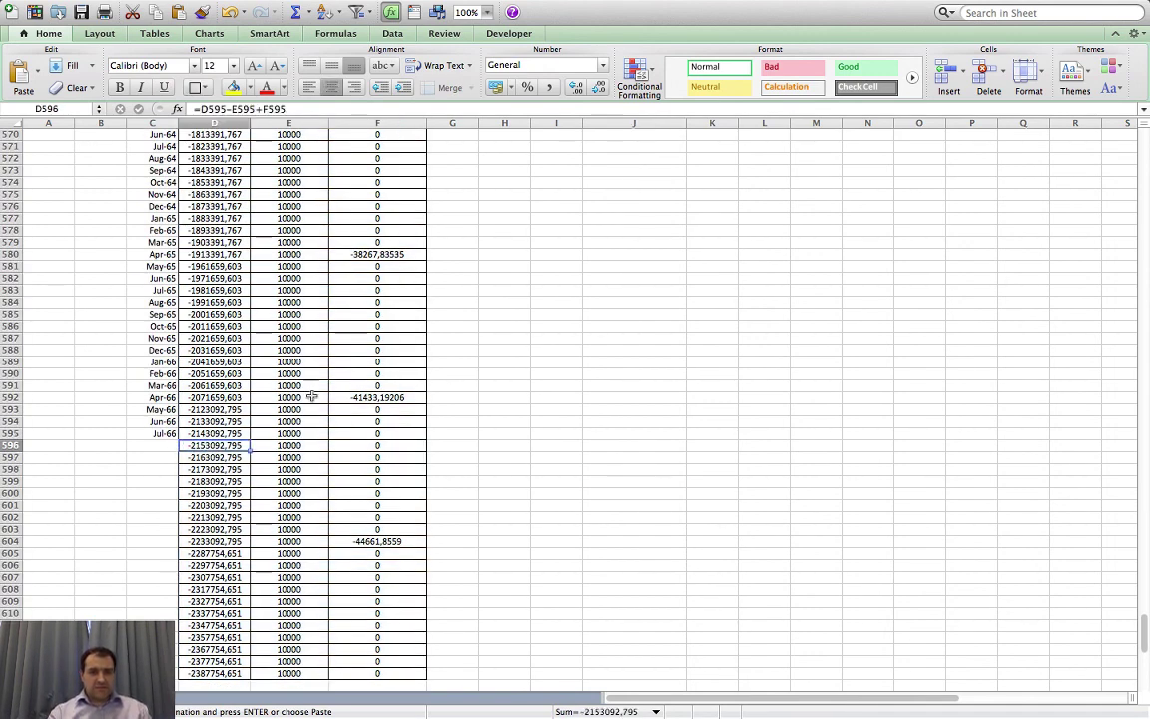
Step: Examine the schedule from its first years downward for the first month with a negative balance, and select that month's row from date through interest
scroll(425, 364, "up", 20)
scroll(426, 364, "up", 20)
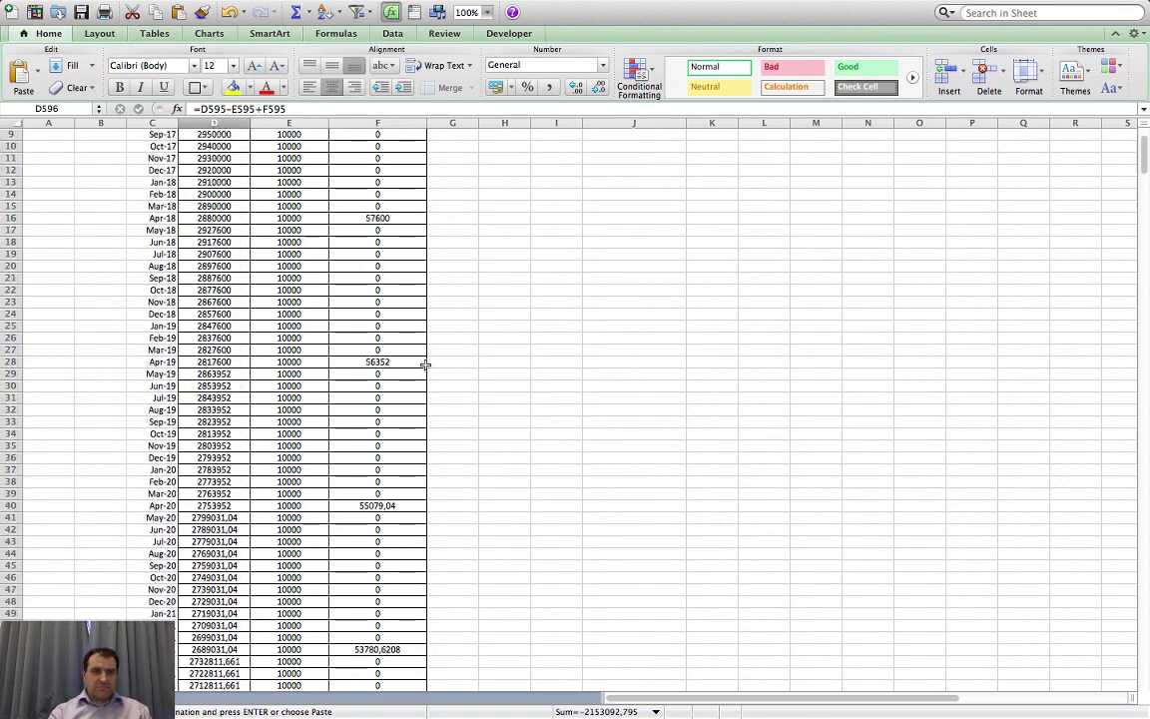
scroll(240, 417, "down", 8)
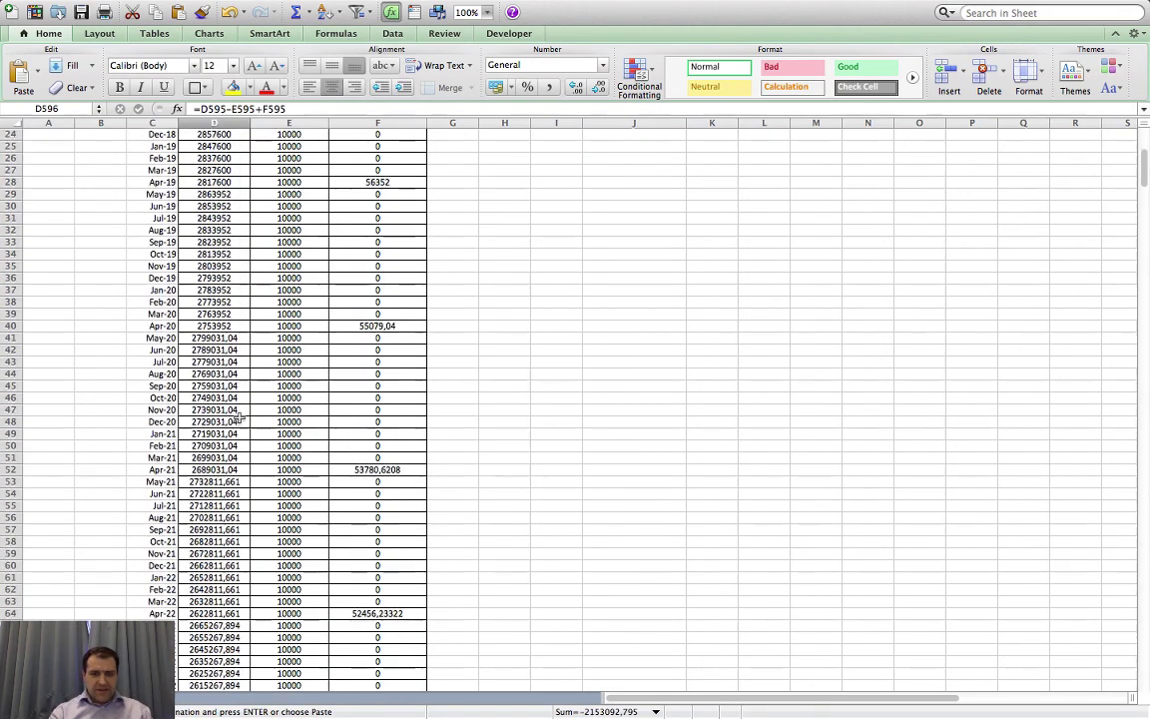
scroll(240, 418, "down", 3)
scroll(240, 417, "down", 19)
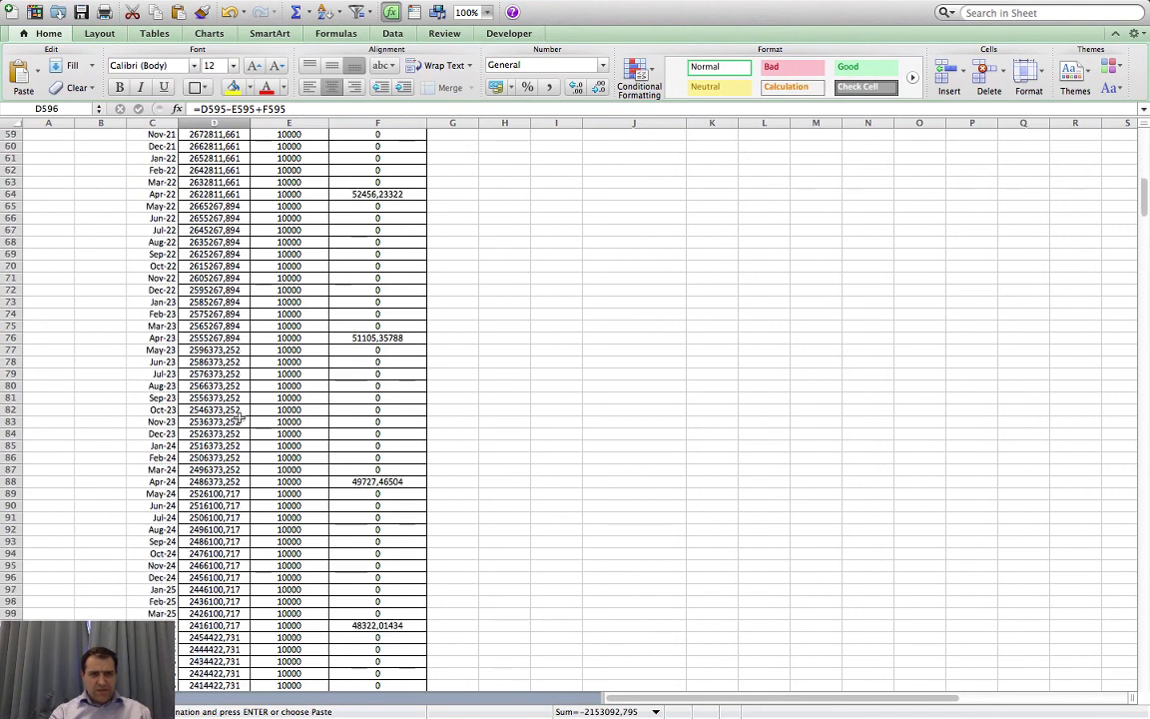
scroll(240, 418, "down", 20)
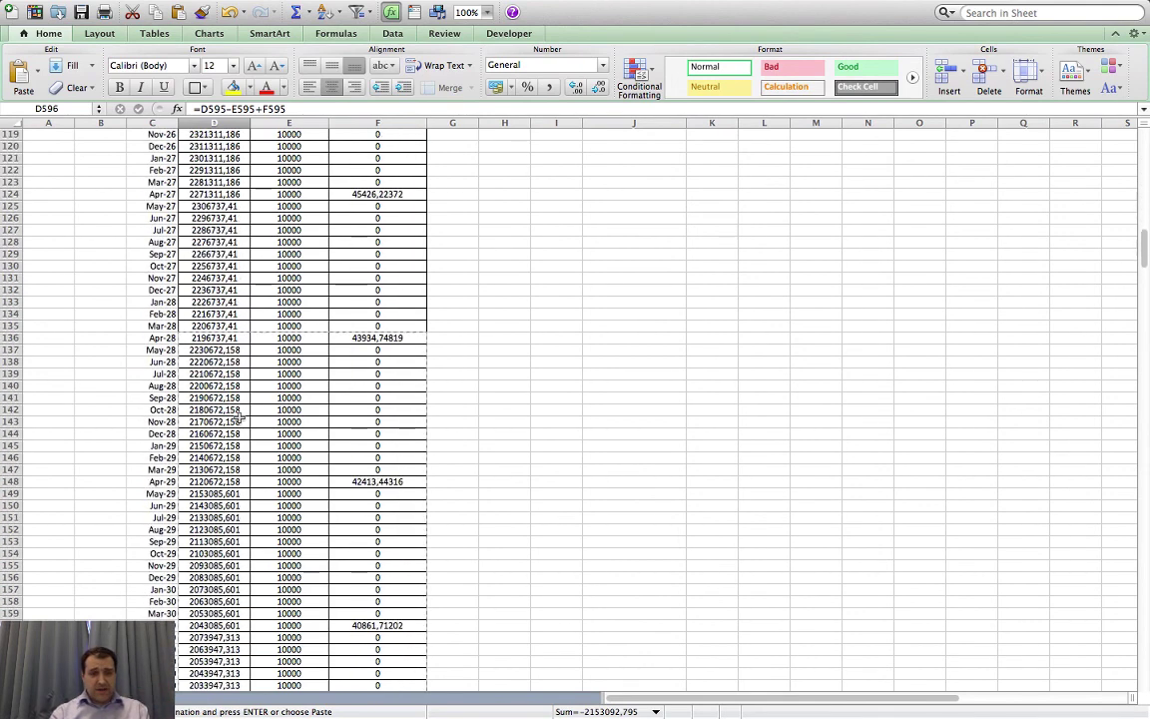
scroll(240, 418, "down", 18)
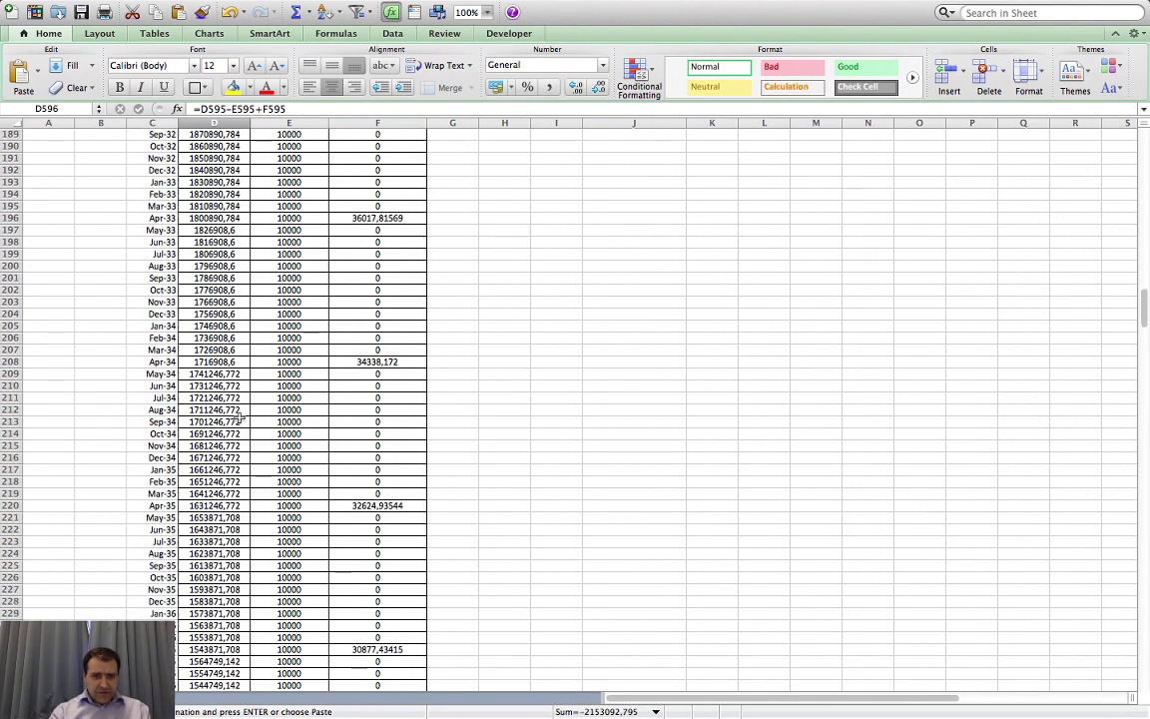
scroll(240, 417, "down", 20)
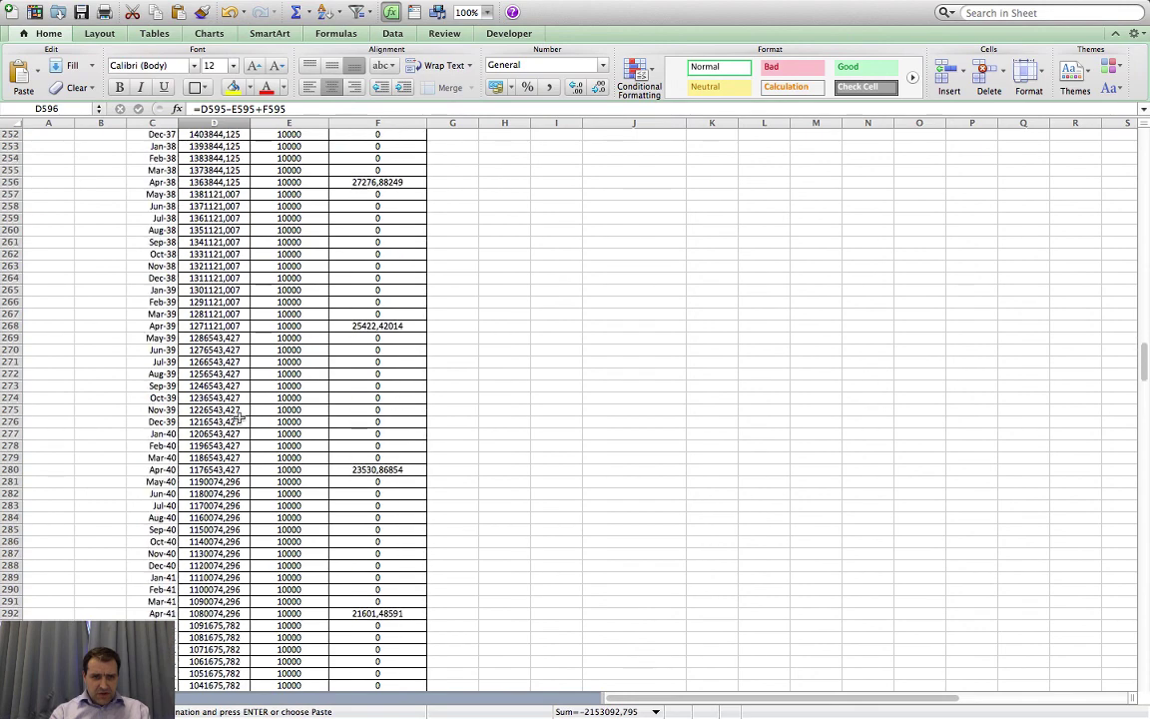
scroll(240, 417, "down", 20)
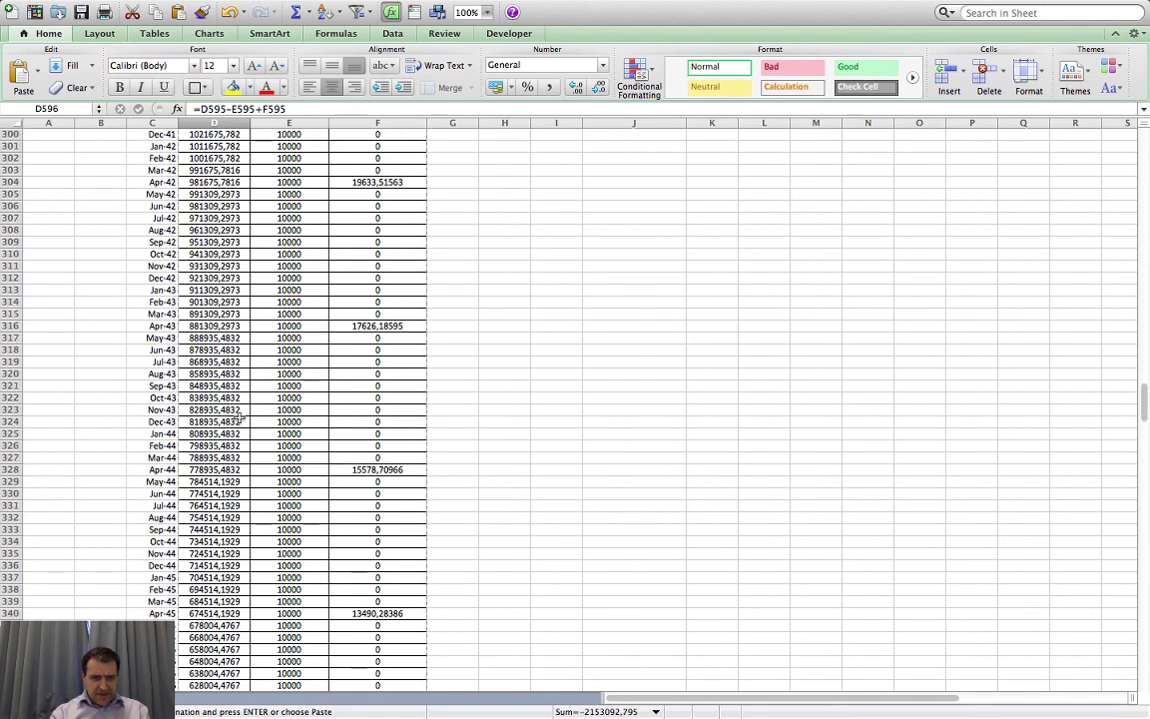
scroll(240, 417, "down", 9)
scroll(240, 418, "up", 3)
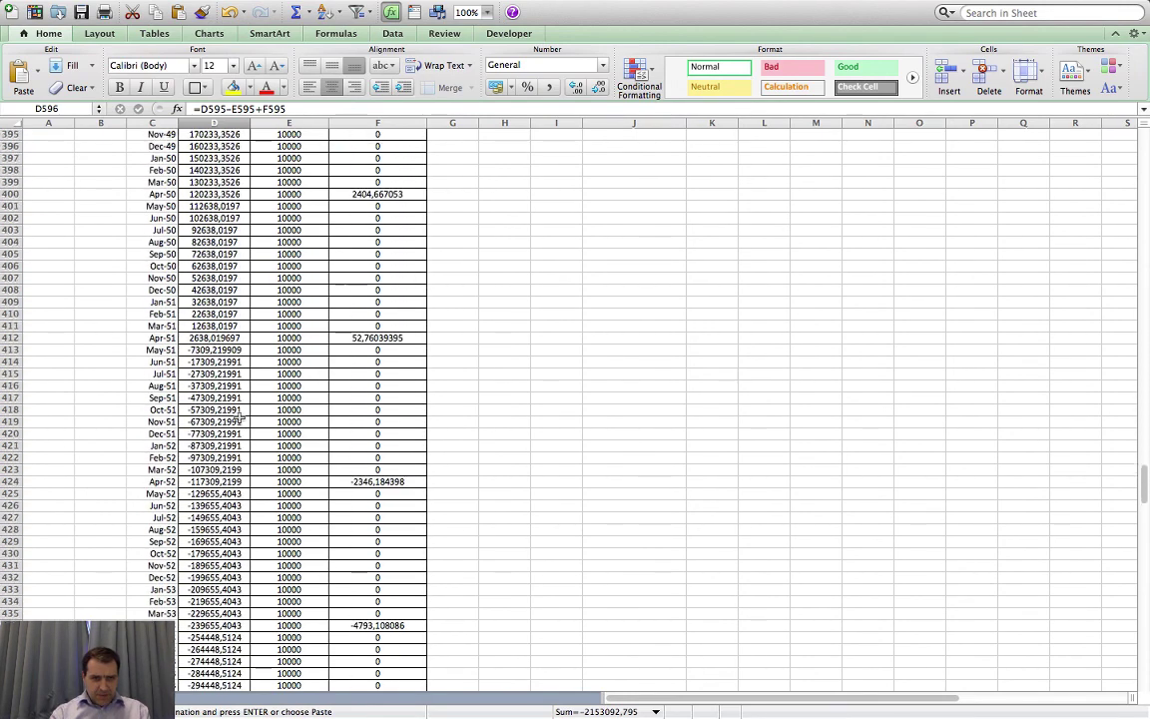
left_click_drag(158, 397, 362, 397)
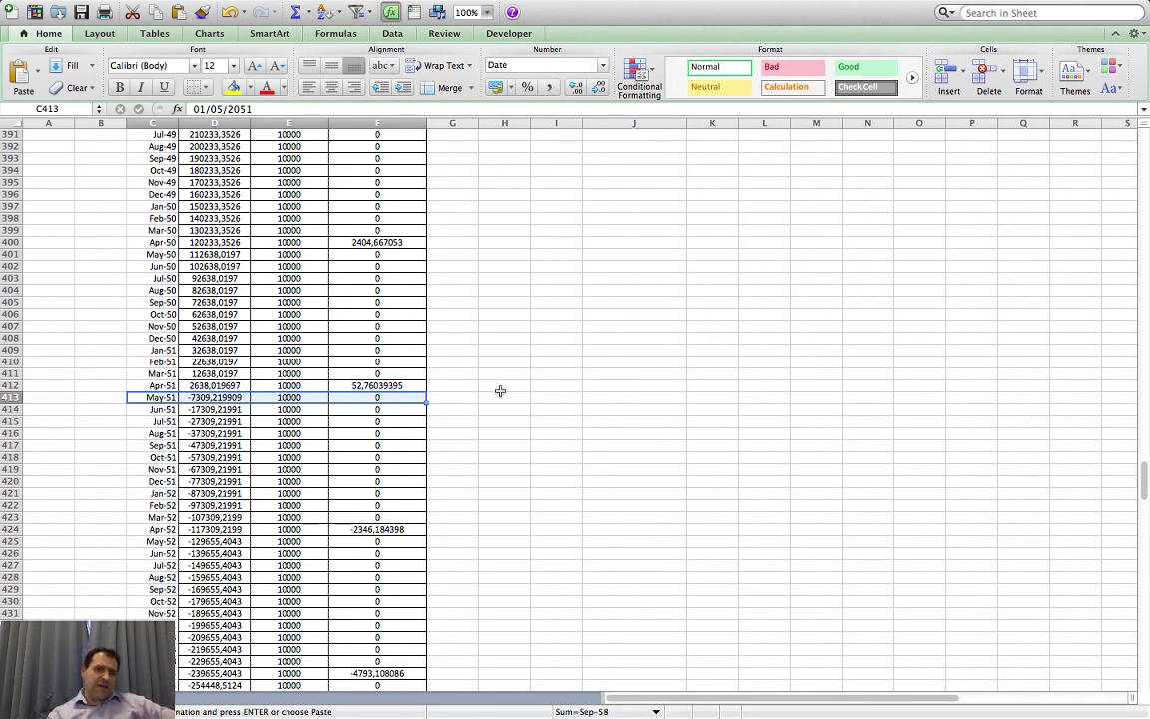
Step: Set the amount repaid for April 2017 in E4 to 14000
scroll(500, 392, "up", 20)
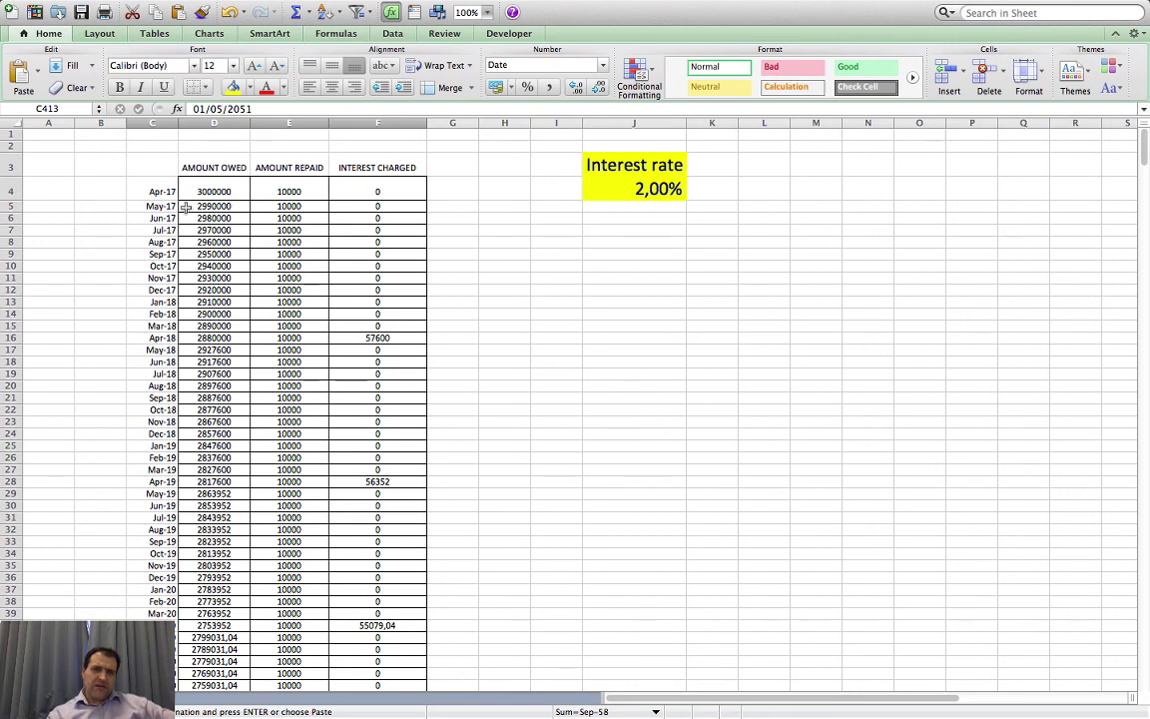
left_click(196, 190)
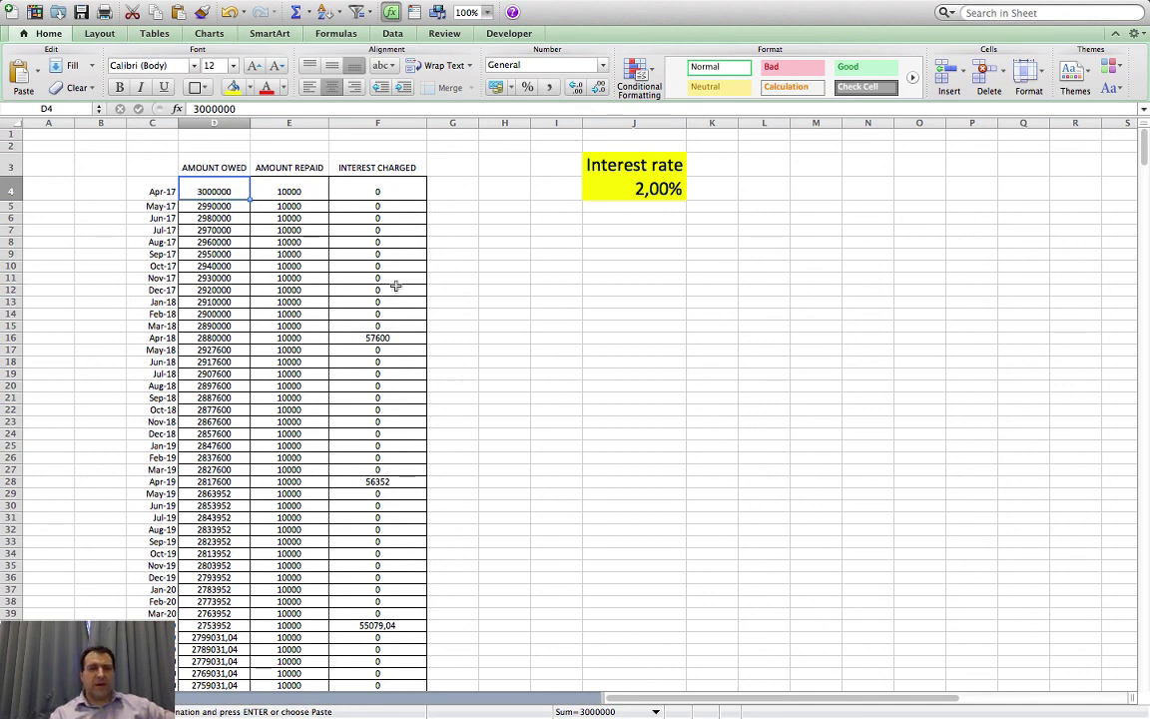
left_click(303, 189)
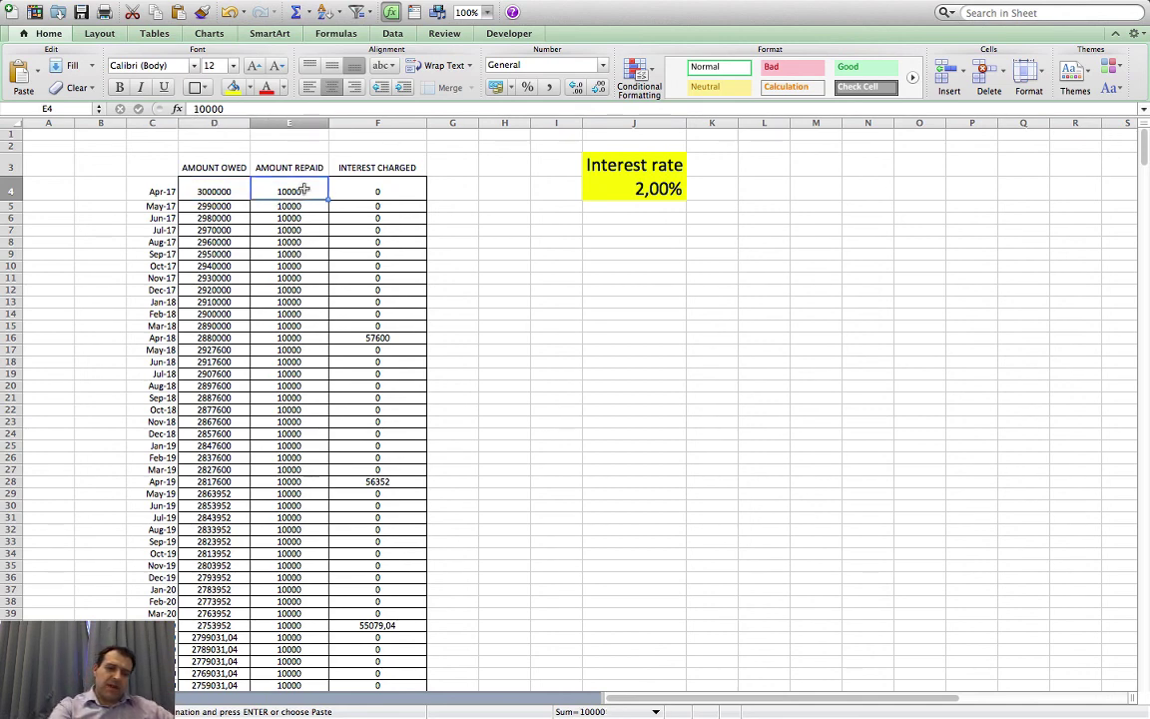
type("14")
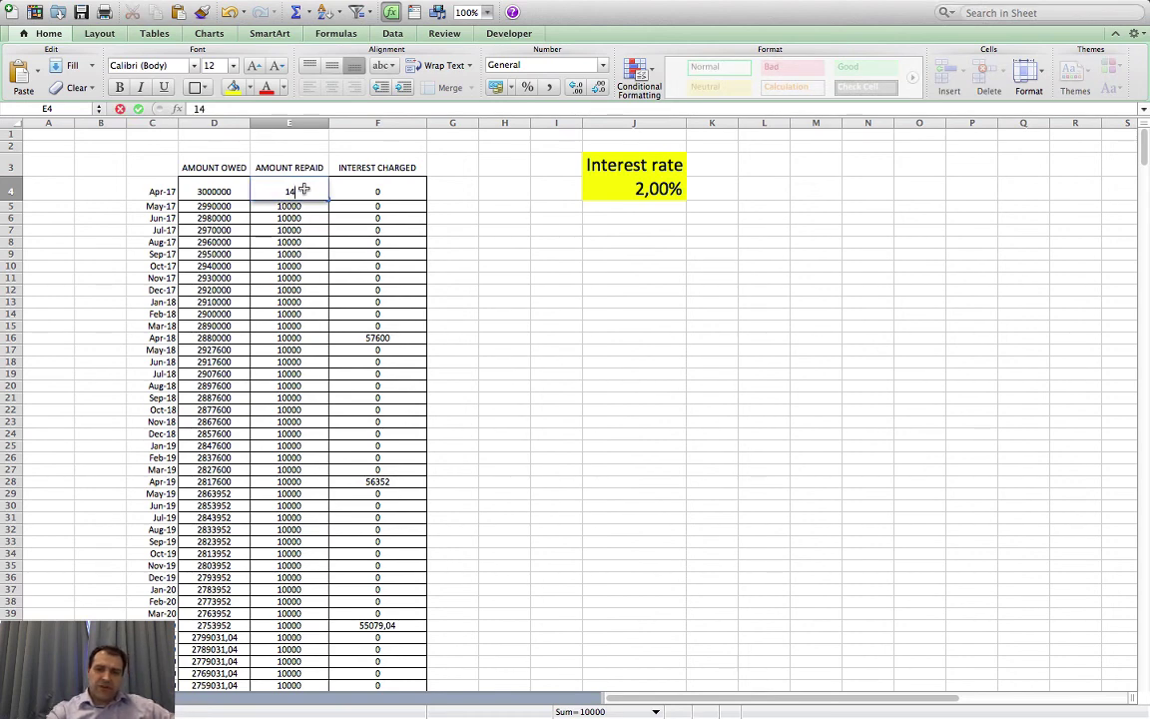
type("000")
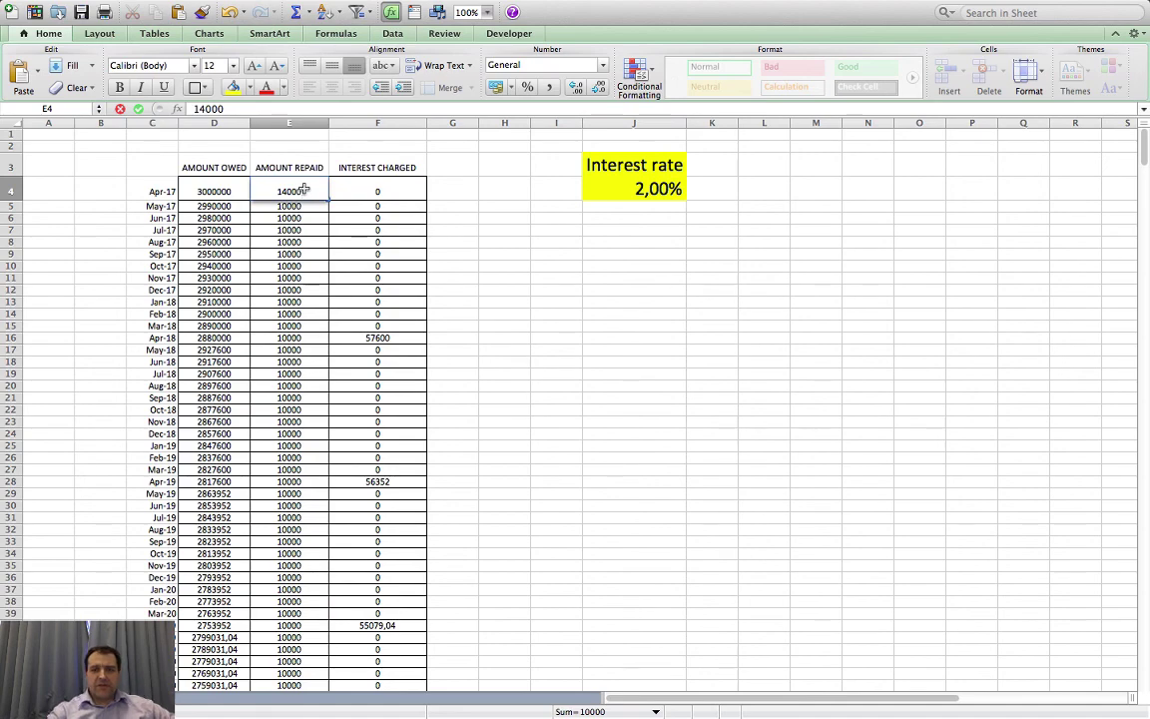
key("Return")
Step: Look down the recalculated schedule for the first month with a negative amount owed and select its date
scroll(339, 295, "down", 20)
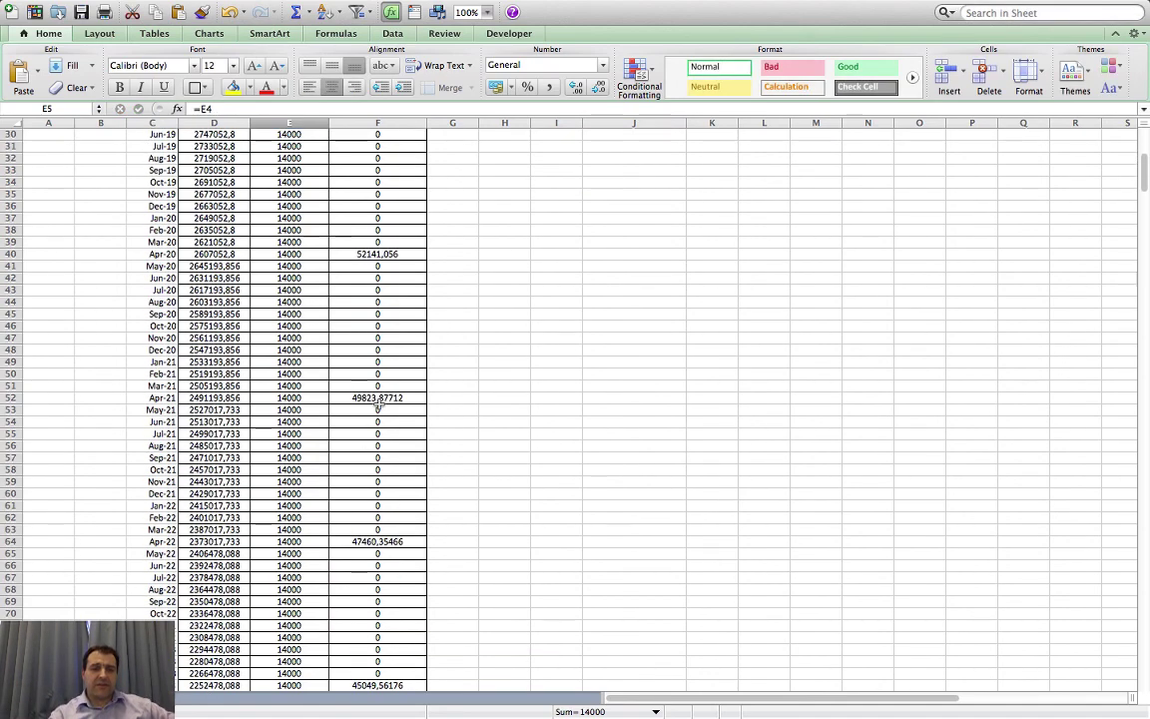
scroll(378, 402, "down", 20)
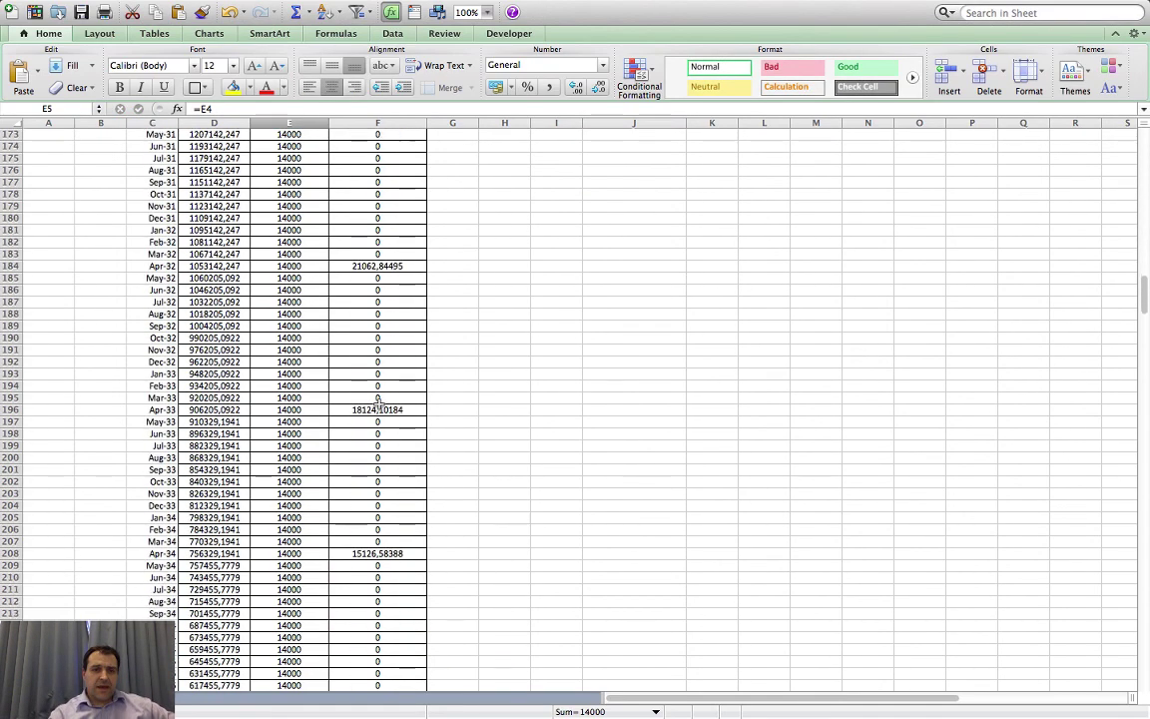
scroll(379, 402, "down", 11)
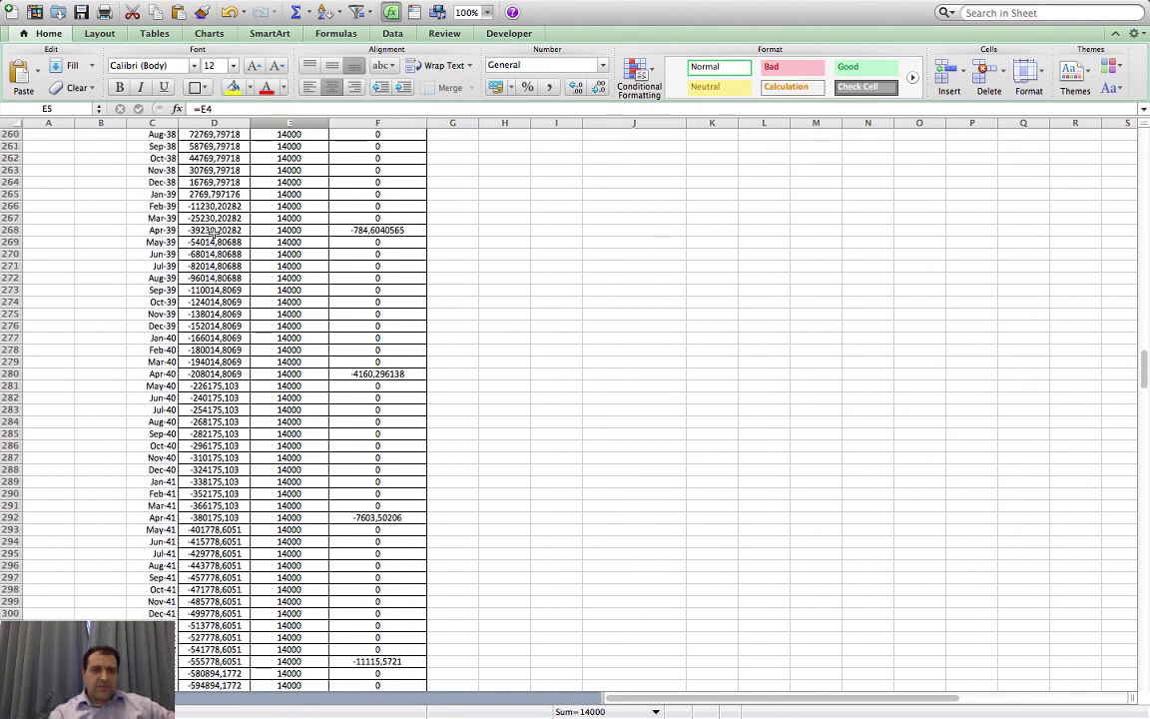
scroll(235, 209, "up", 2)
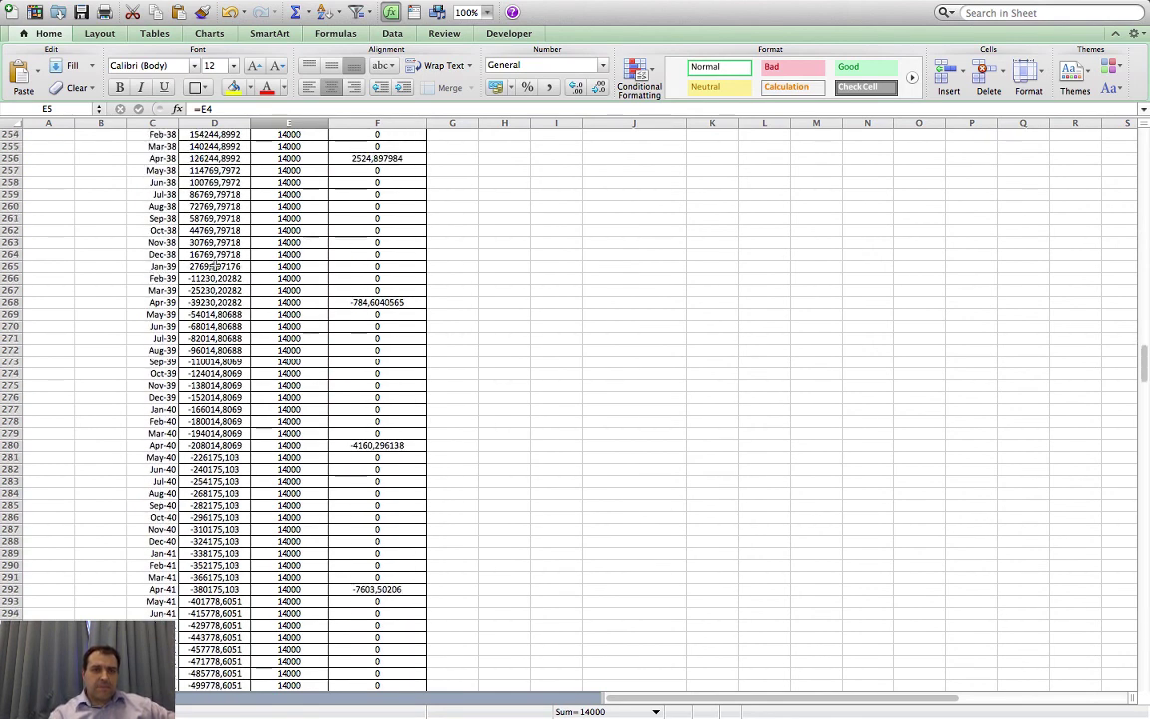
left_click(162, 280)
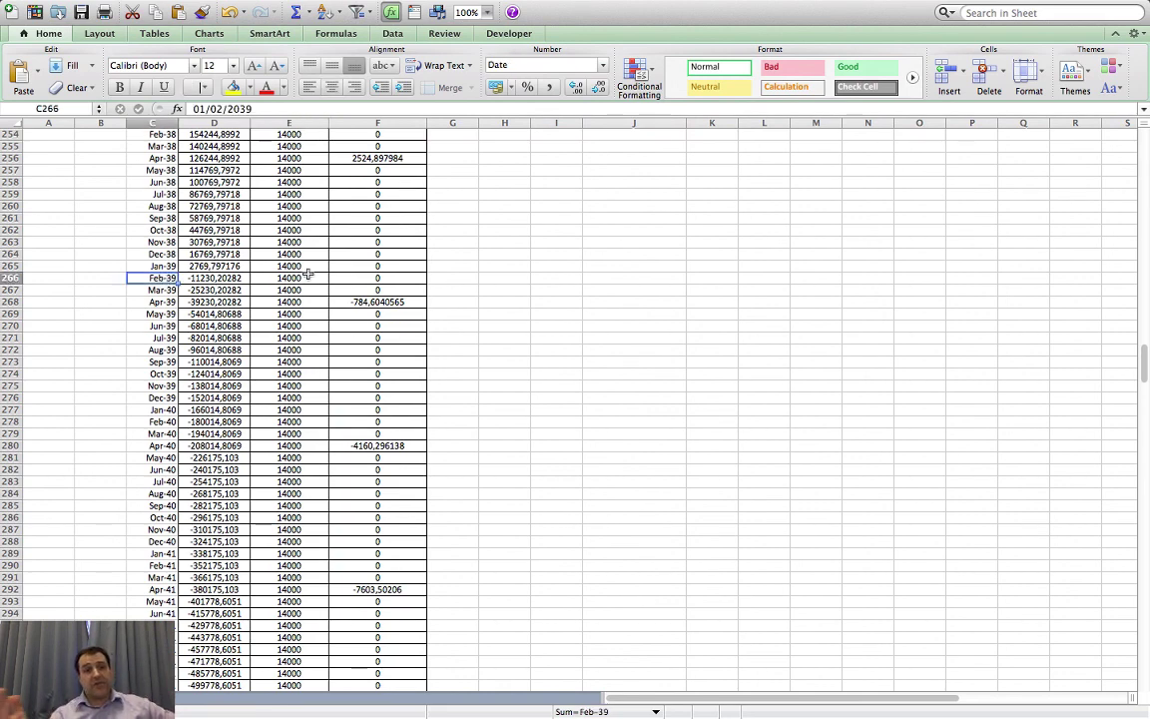
Step: Set the starting amount owed for April 2017 in D4 to 2600000
scroll(300, 270, "up", 20)
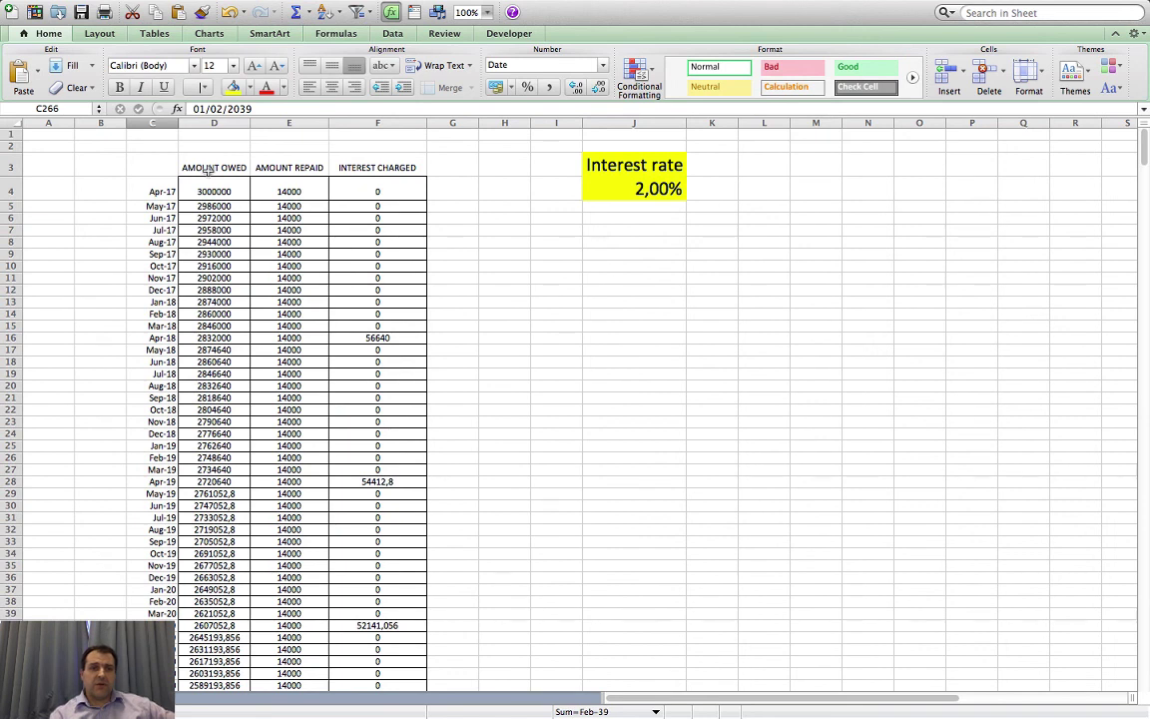
left_click(208, 188)
type("2")
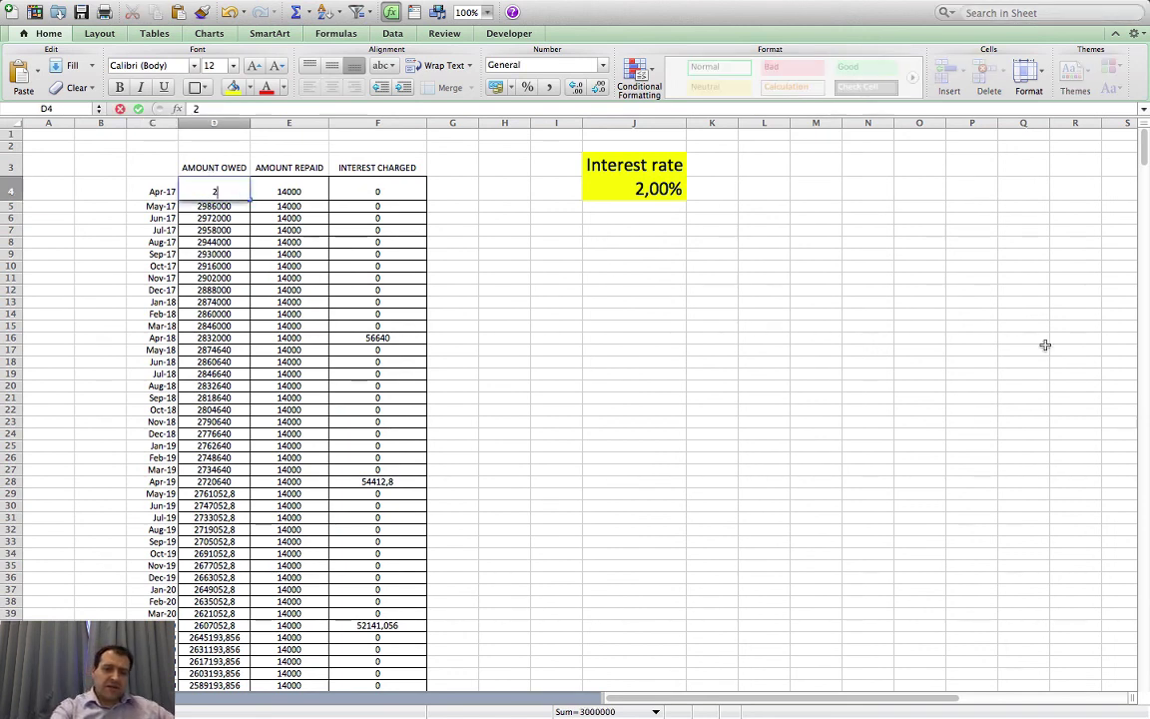
type("6")
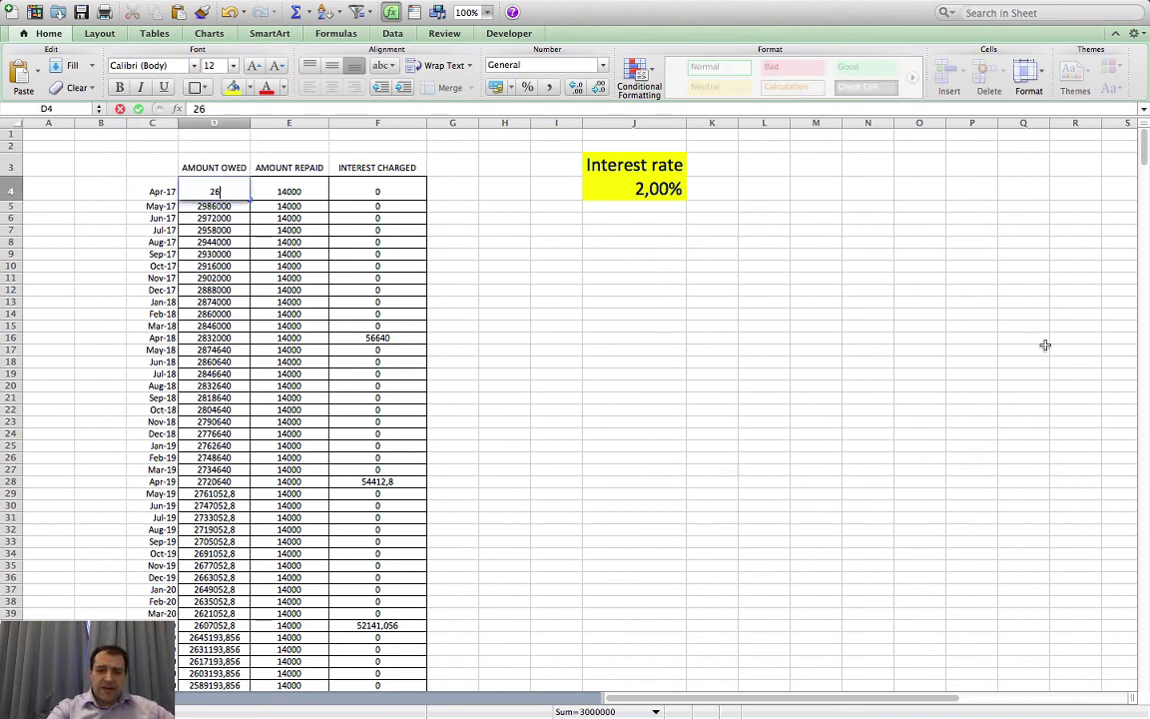
type("00")
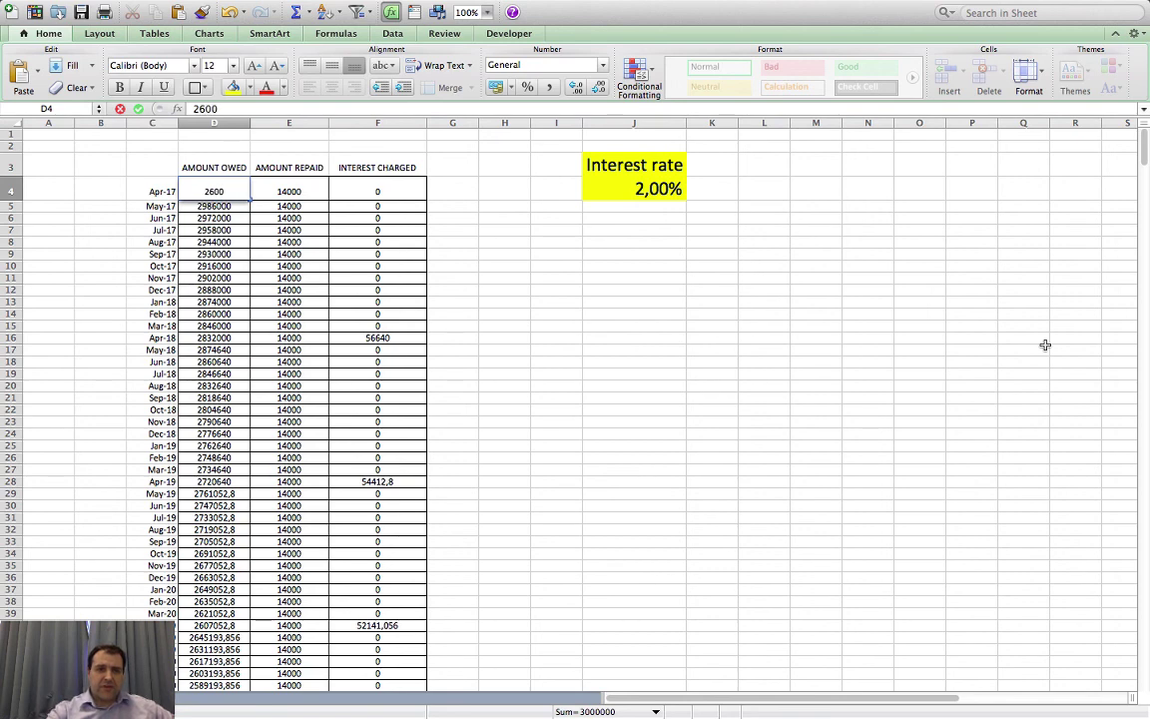
type("00")
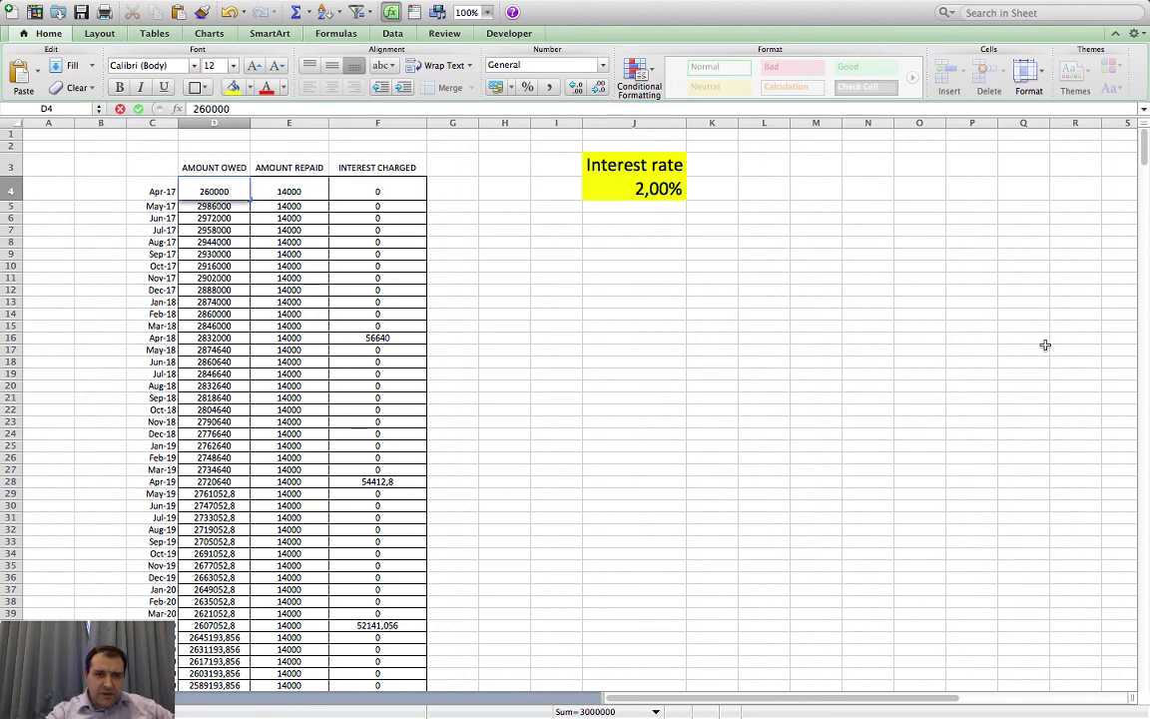
type("0")
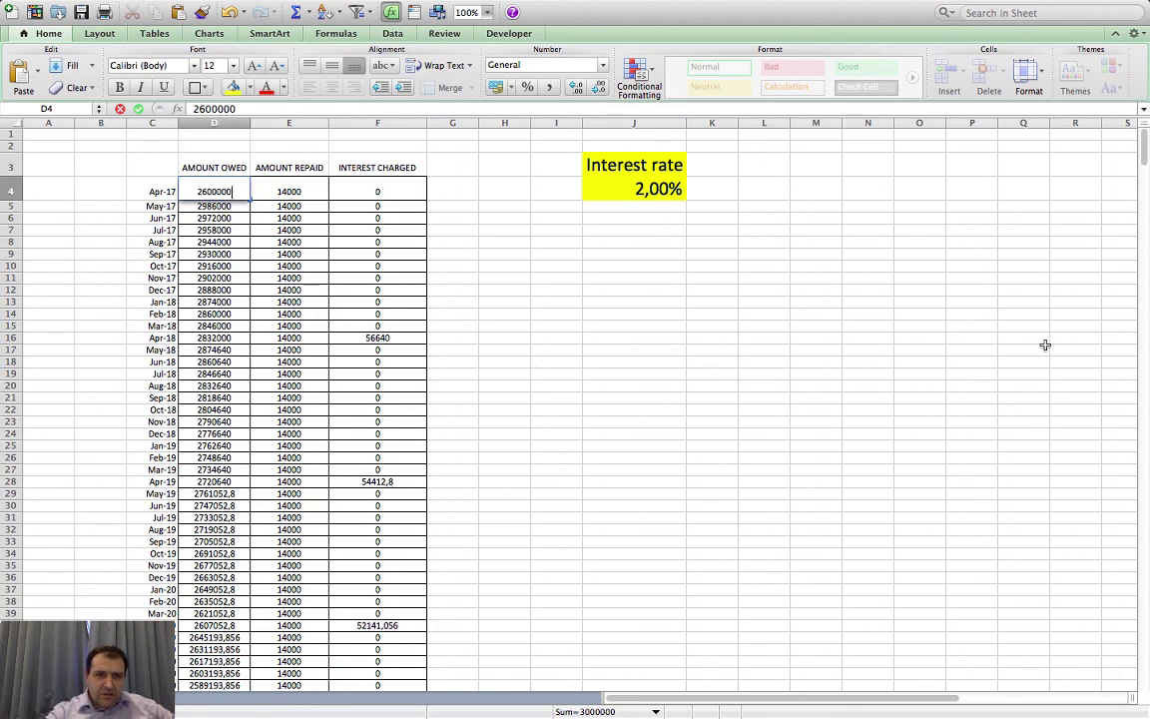
key("Return")
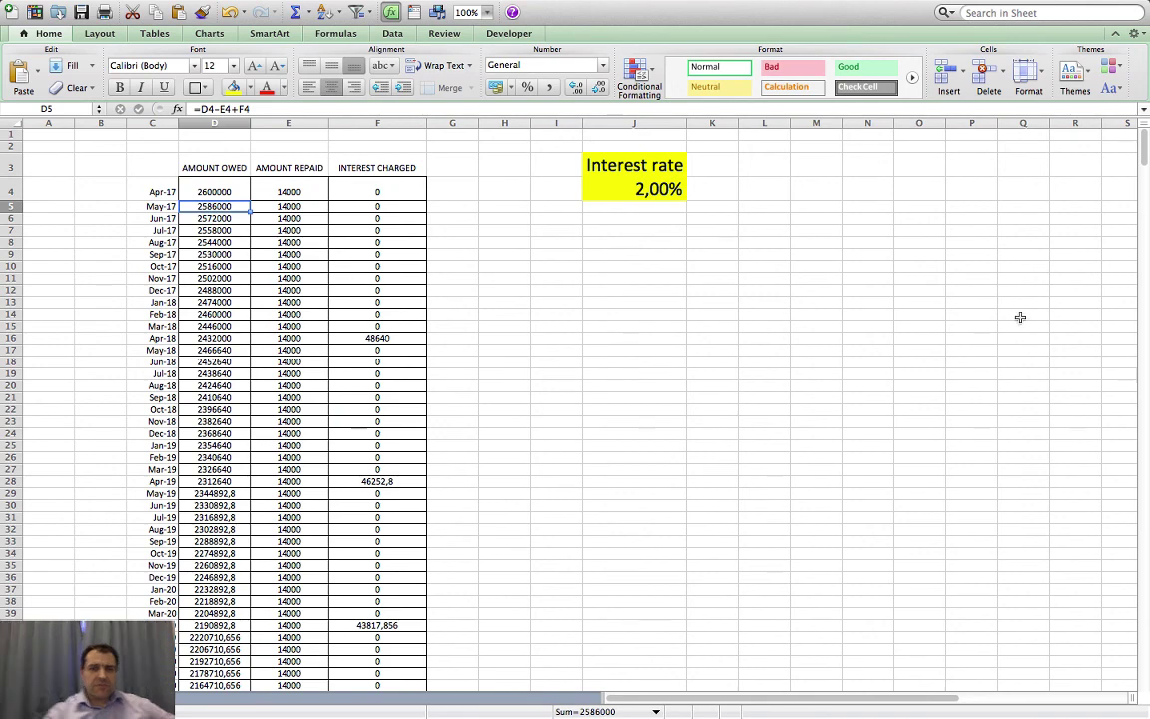
Step: Find the first month with a negative balance for the reduced loan and select its amount owed
scroll(349, 459, "down", 15)
scroll(374, 489, "down", 15)
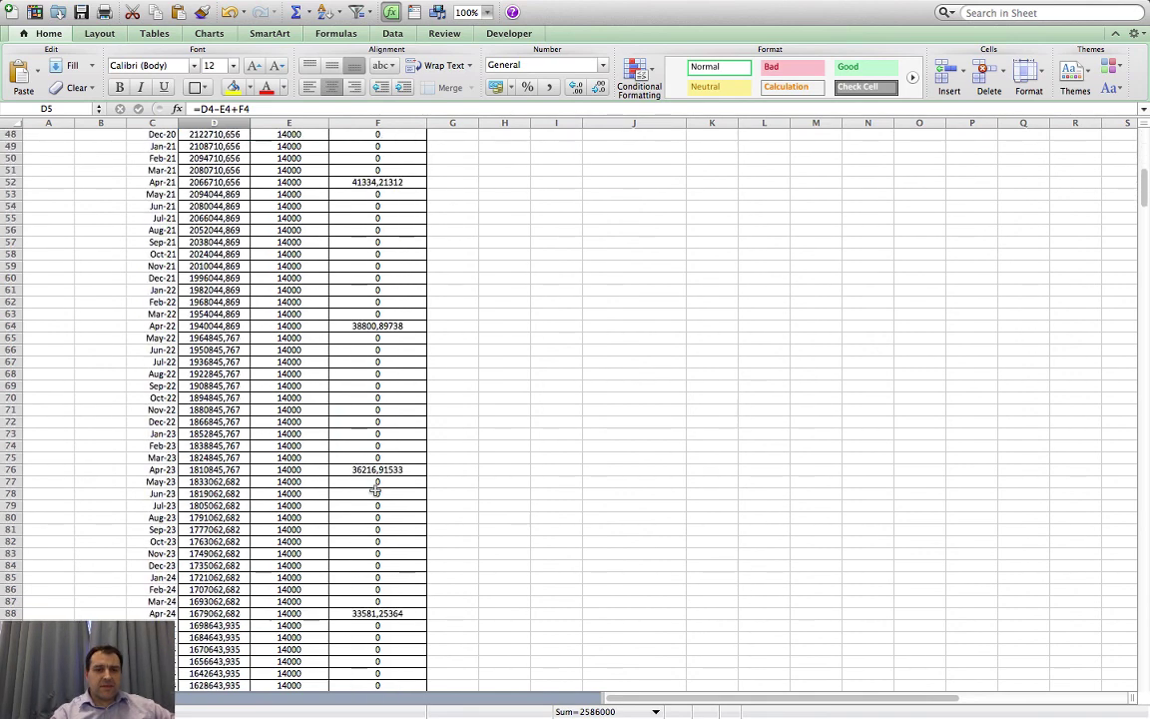
scroll(375, 489, "down", 20)
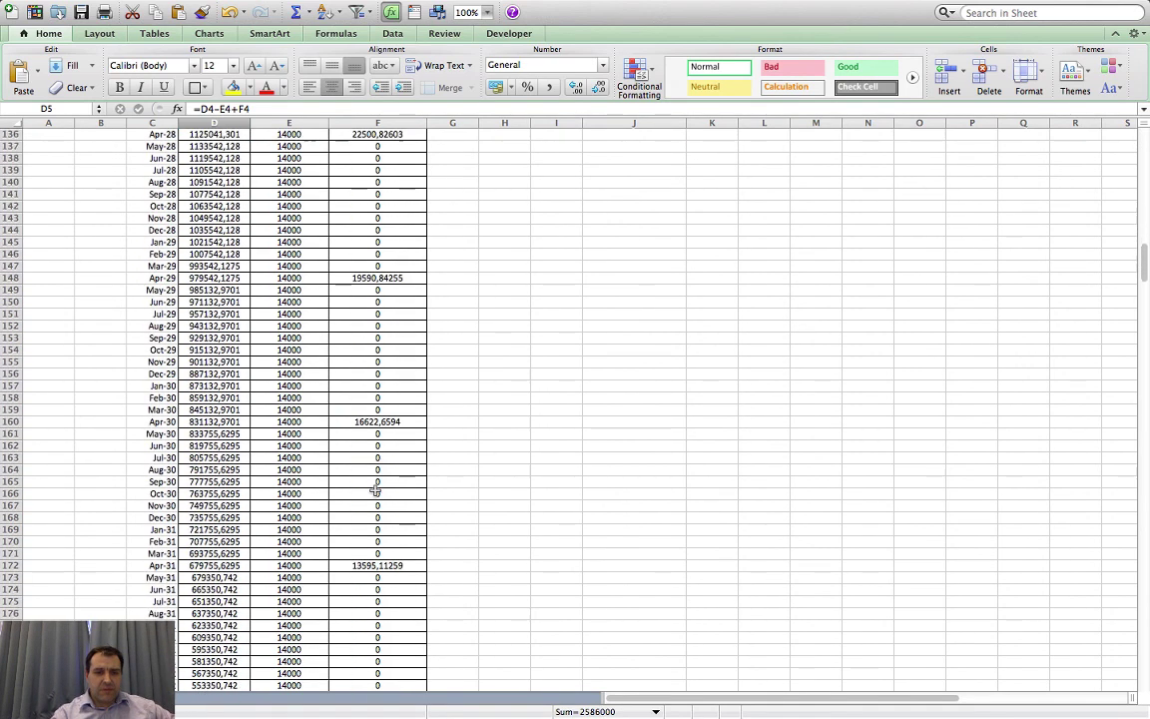
scroll(375, 489, "down", 10)
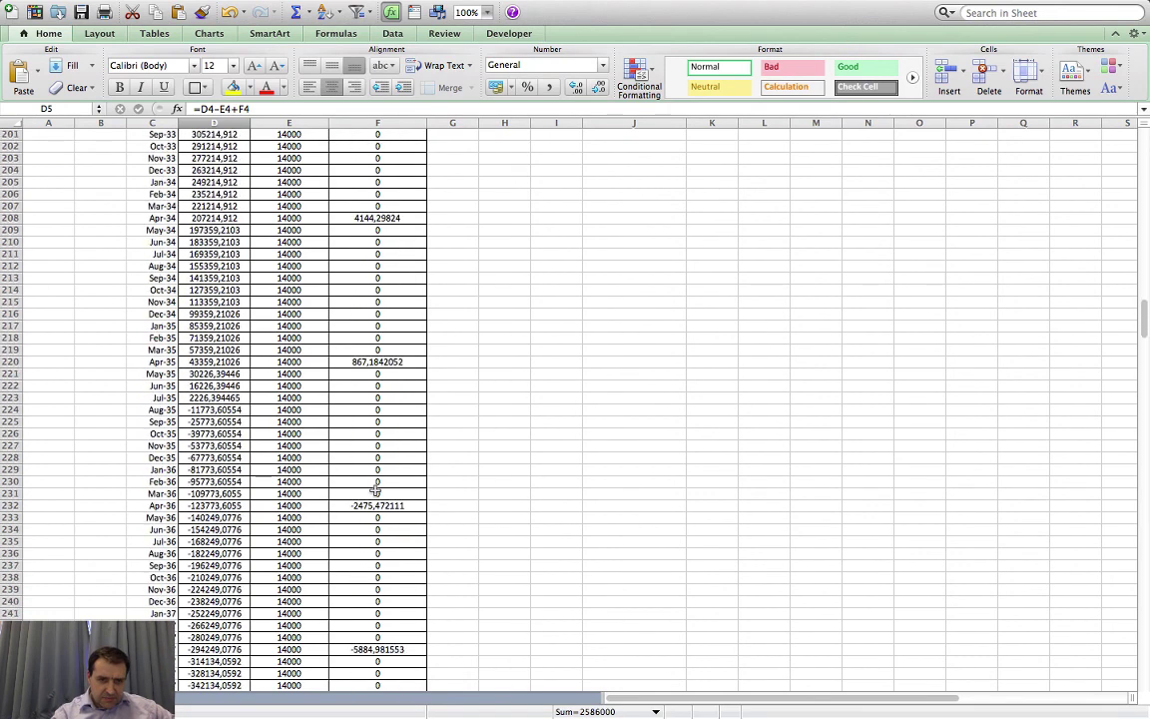
left_click(228, 407)
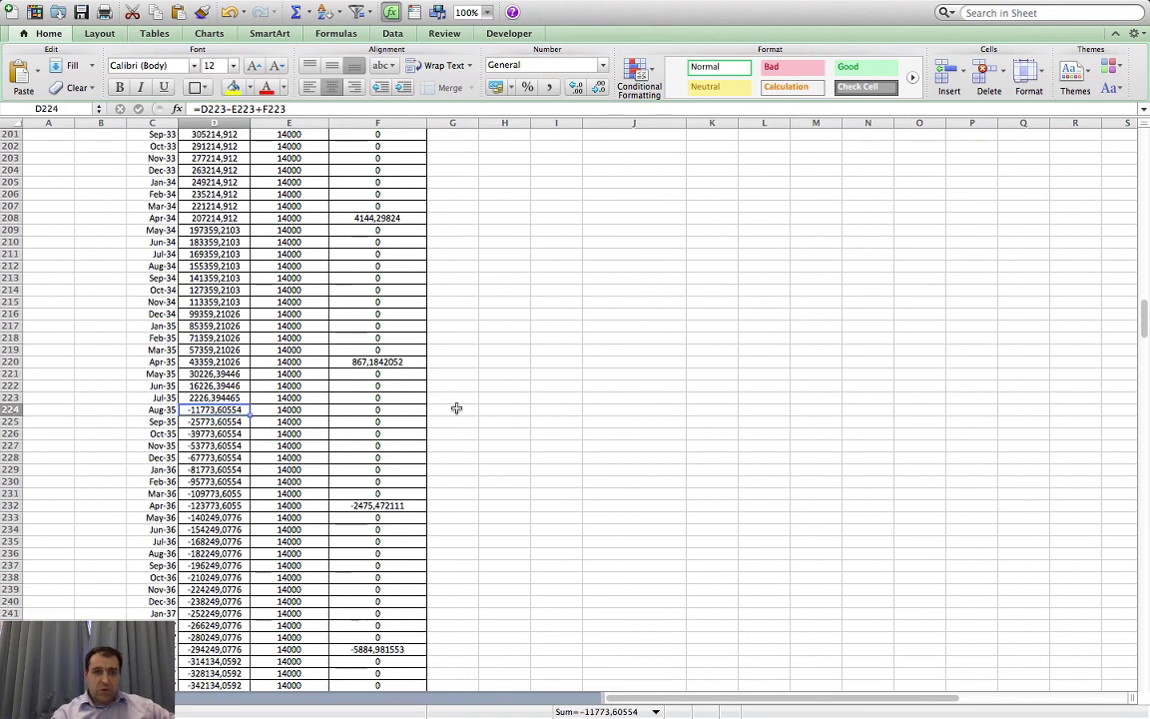
Step: Set the yearly interest rate in J4 to 1,8%
scroll(456, 408, "up", 20)
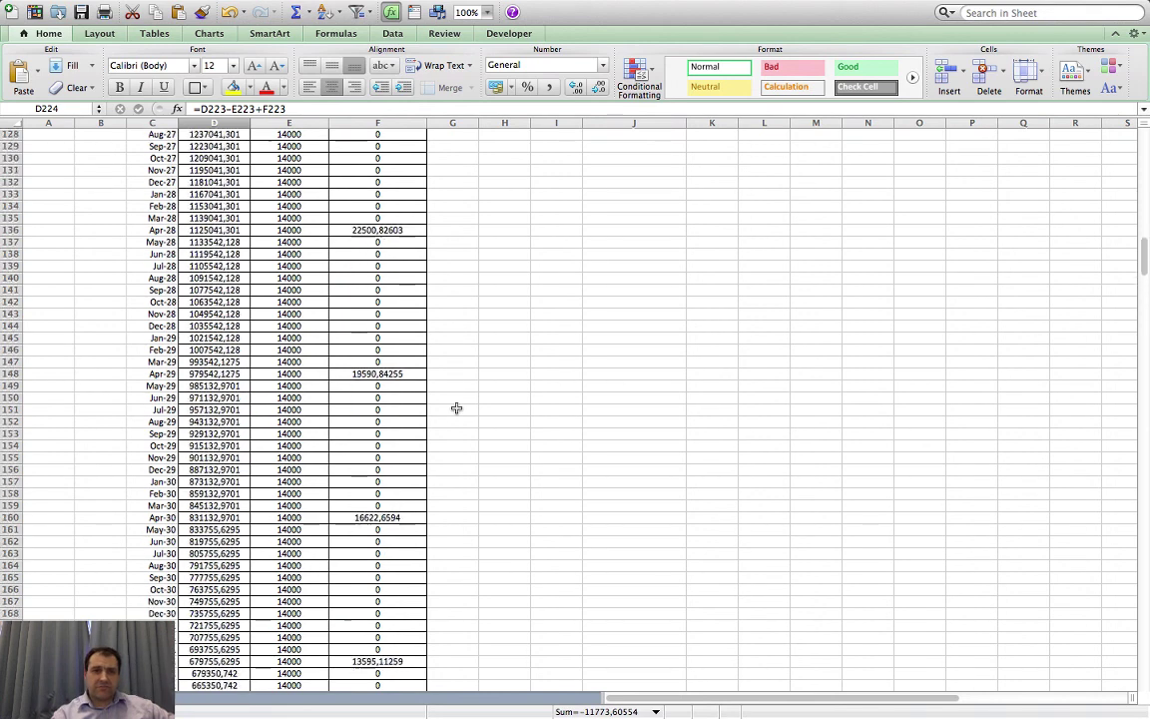
left_click(640, 191)
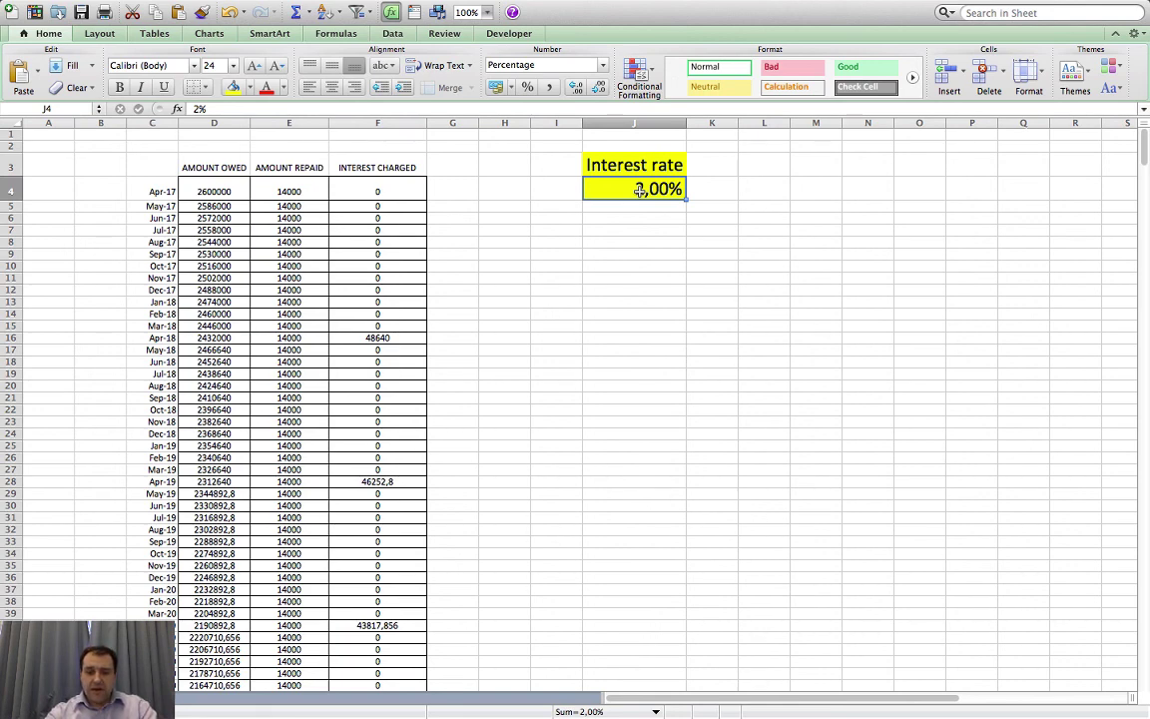
type("1,8")
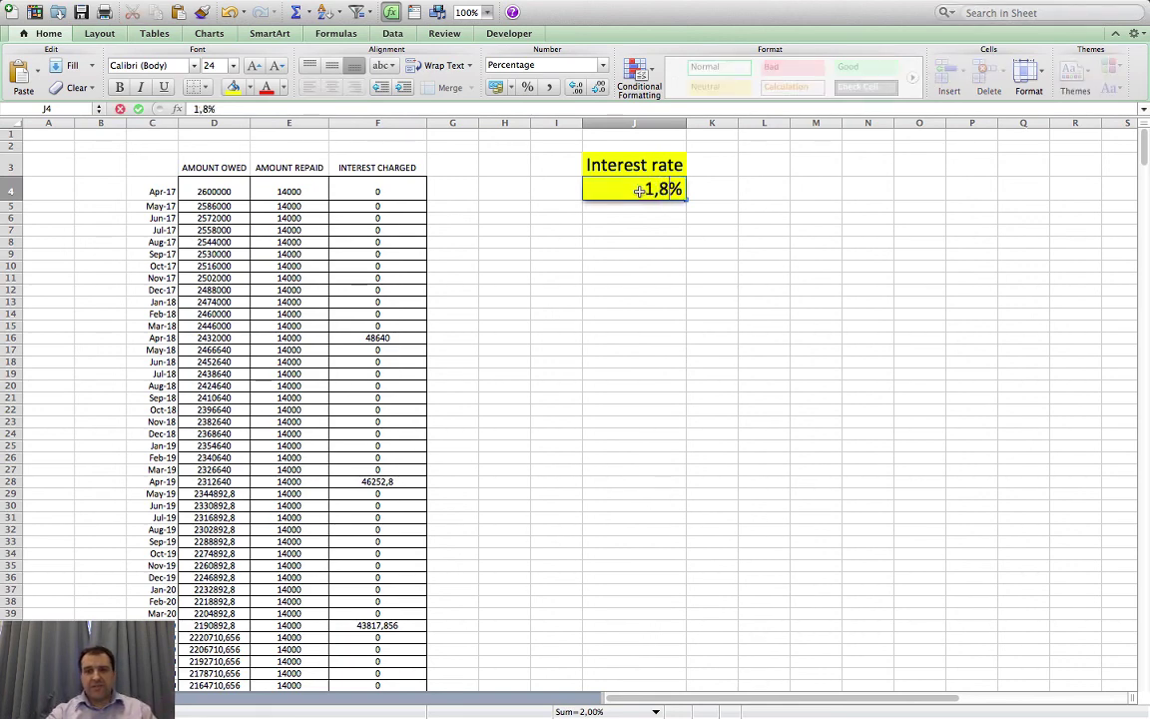
key("Return")
Step: Find where the balance first turns negative at the lower interest rate and select that amount owed
scroll(356, 424, "down", 20)
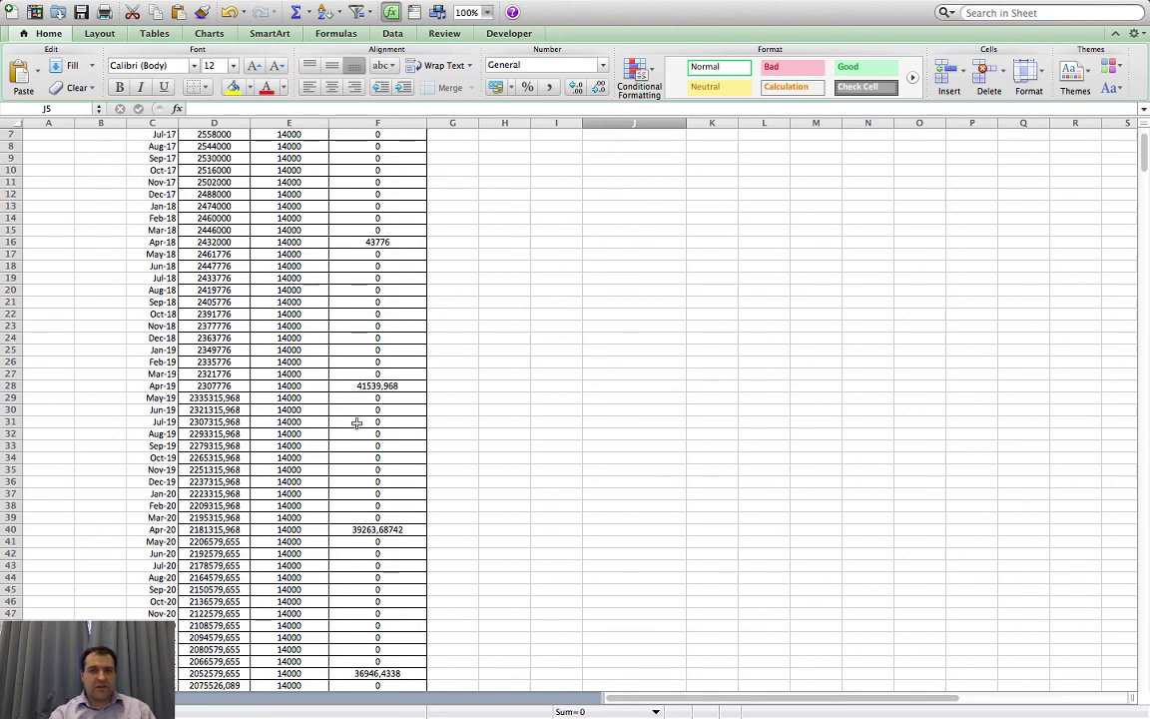
scroll(357, 424, "down", 20)
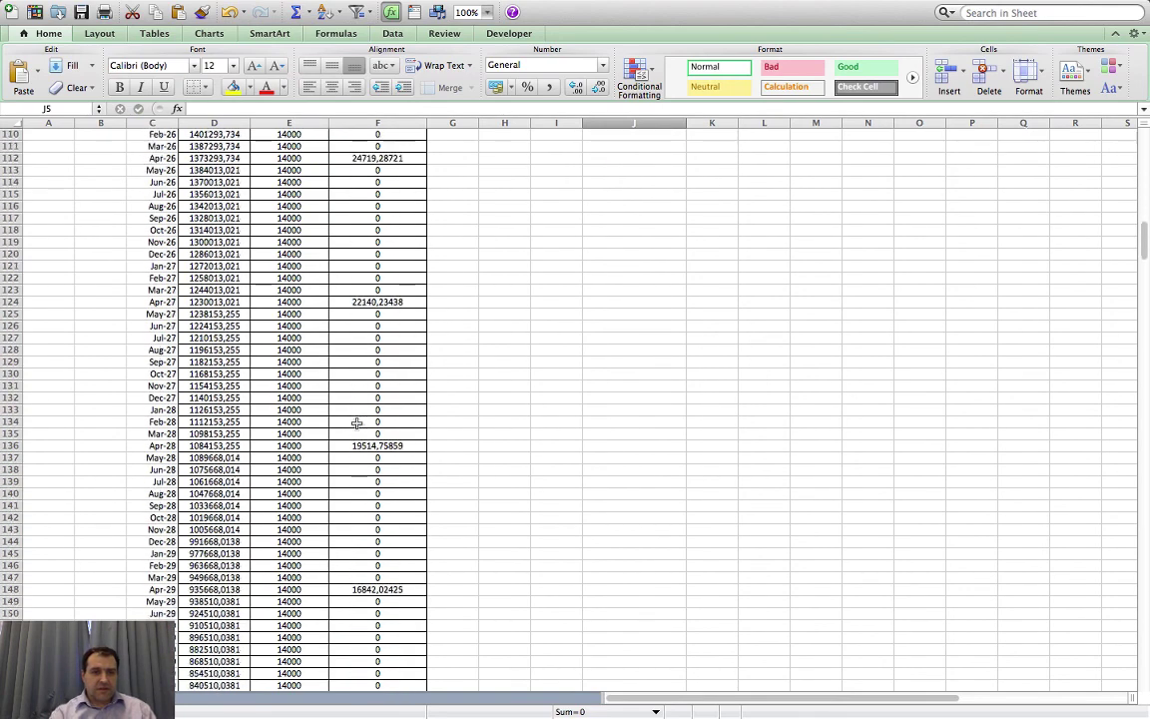
scroll(356, 423, "up", 2)
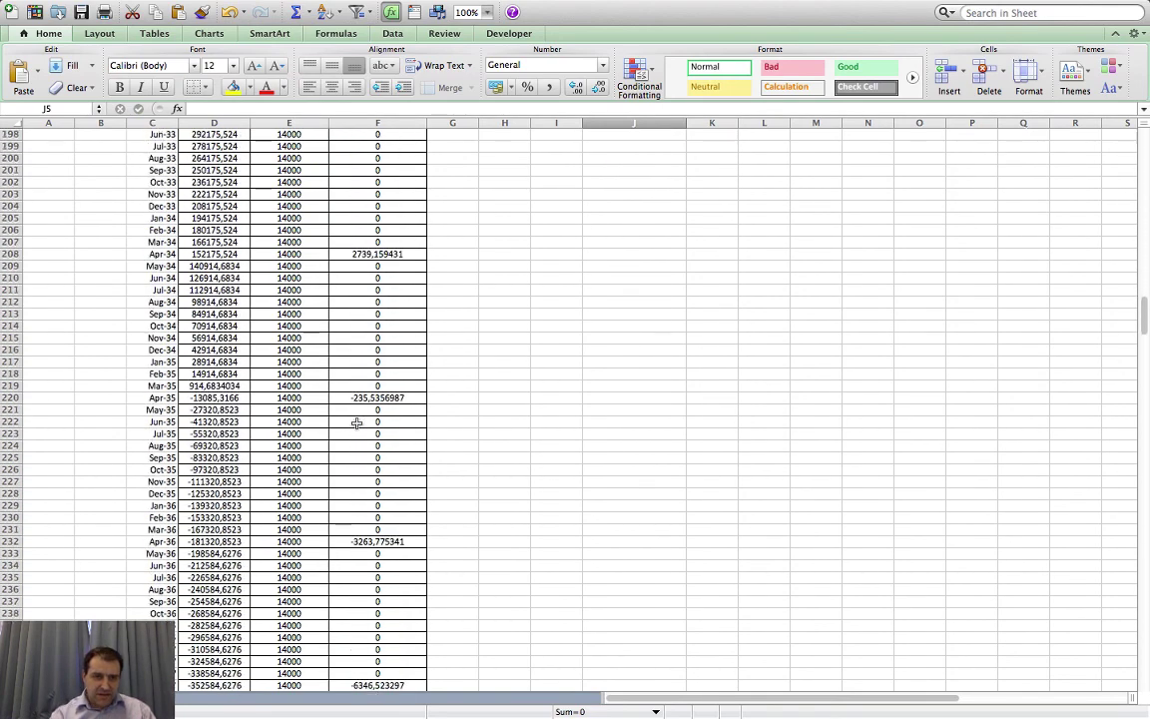
left_click(228, 397)
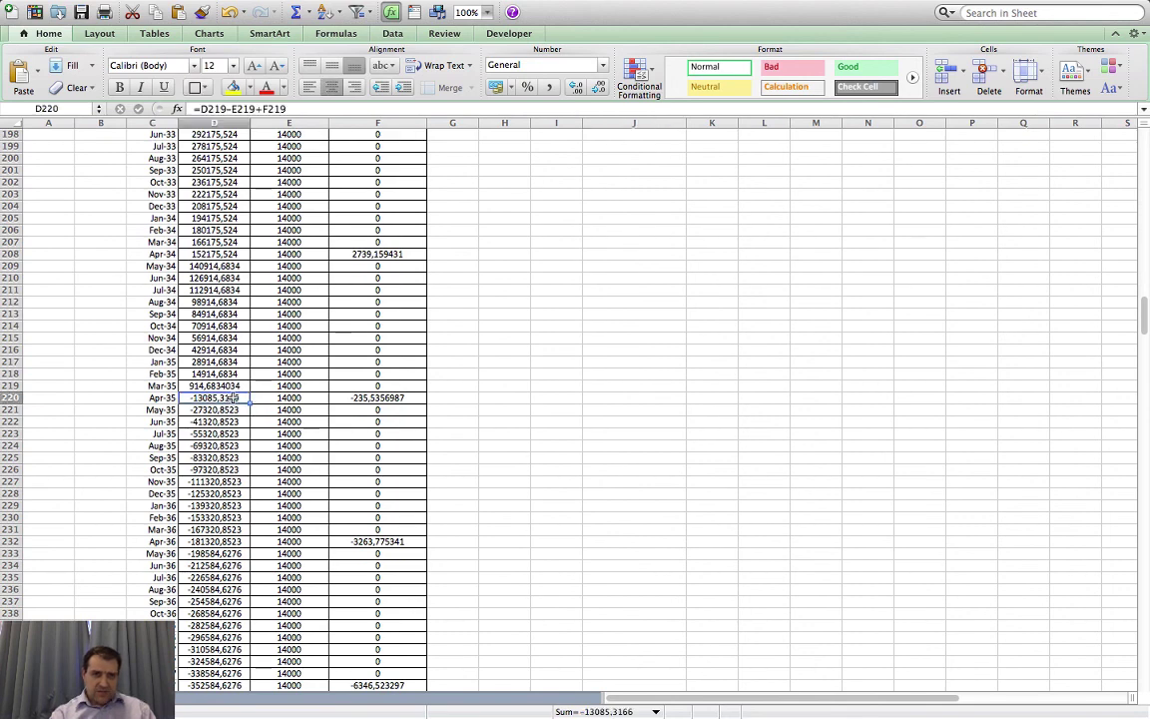
Step: Insert a line chart of the dates and amounts owed in C4:D222, and enlarge it to roughly columns G to Q, rows 15 to 41
scroll(239, 397, "up", 20)
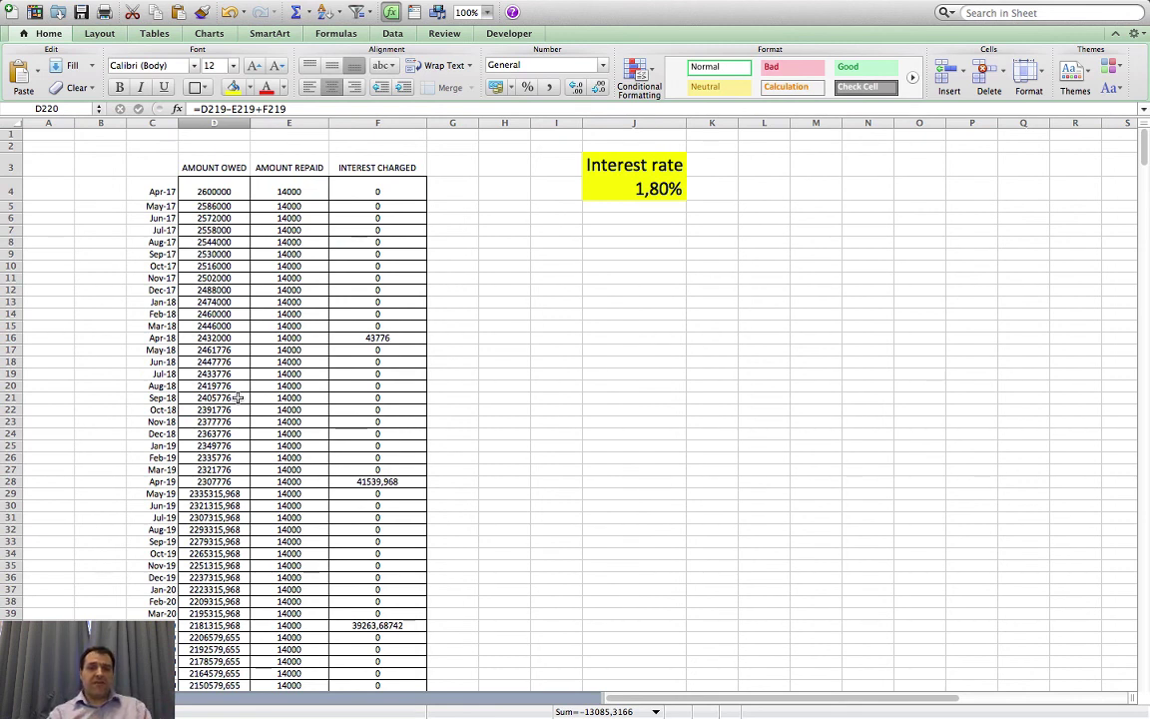
left_click(712, 565)
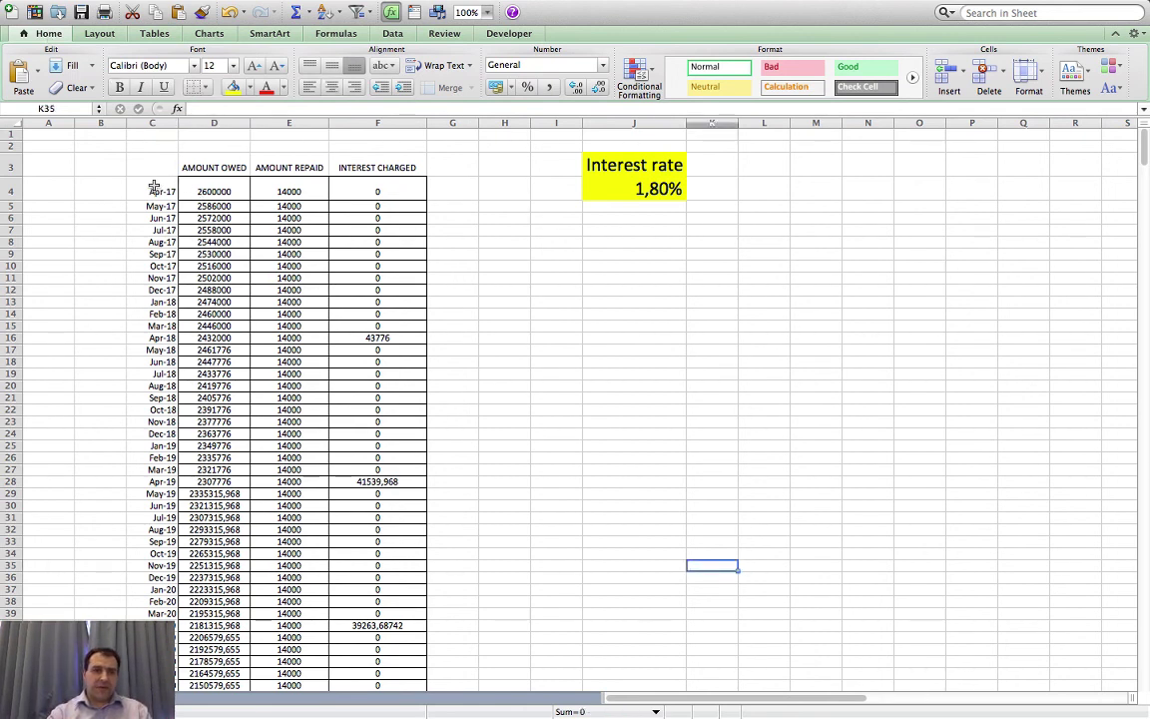
left_click_drag(150, 187, 207, 619)
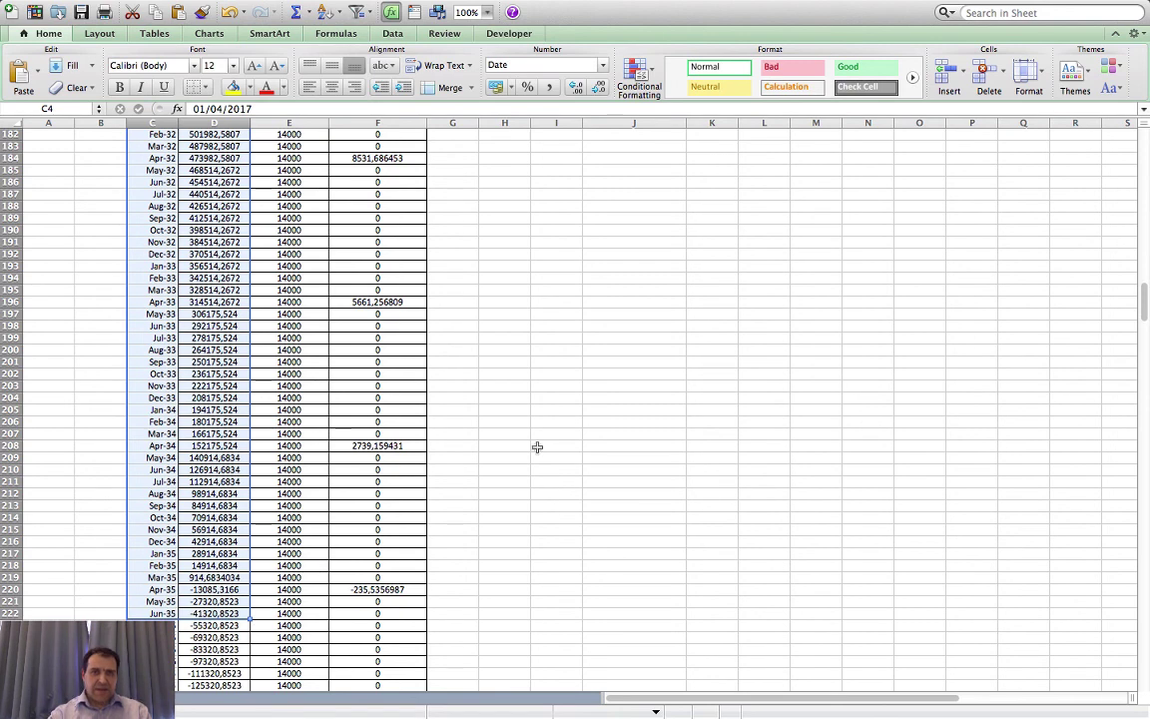
key("ctrl+BackSpace")
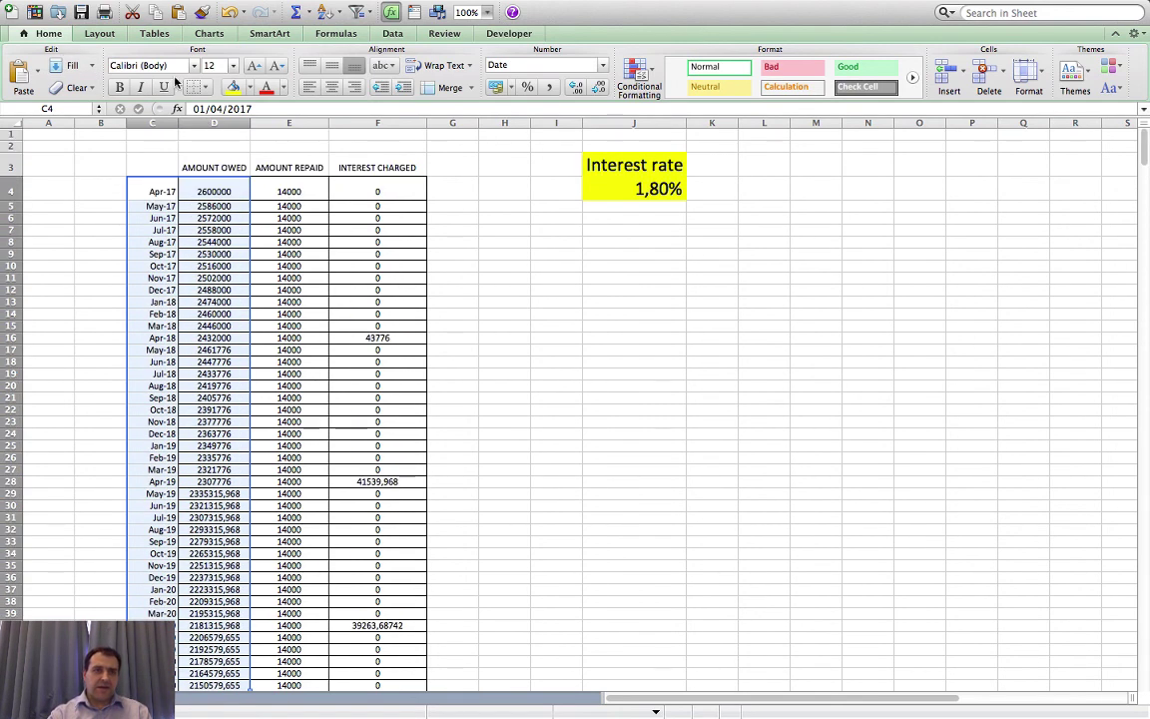
left_click(204, 35)
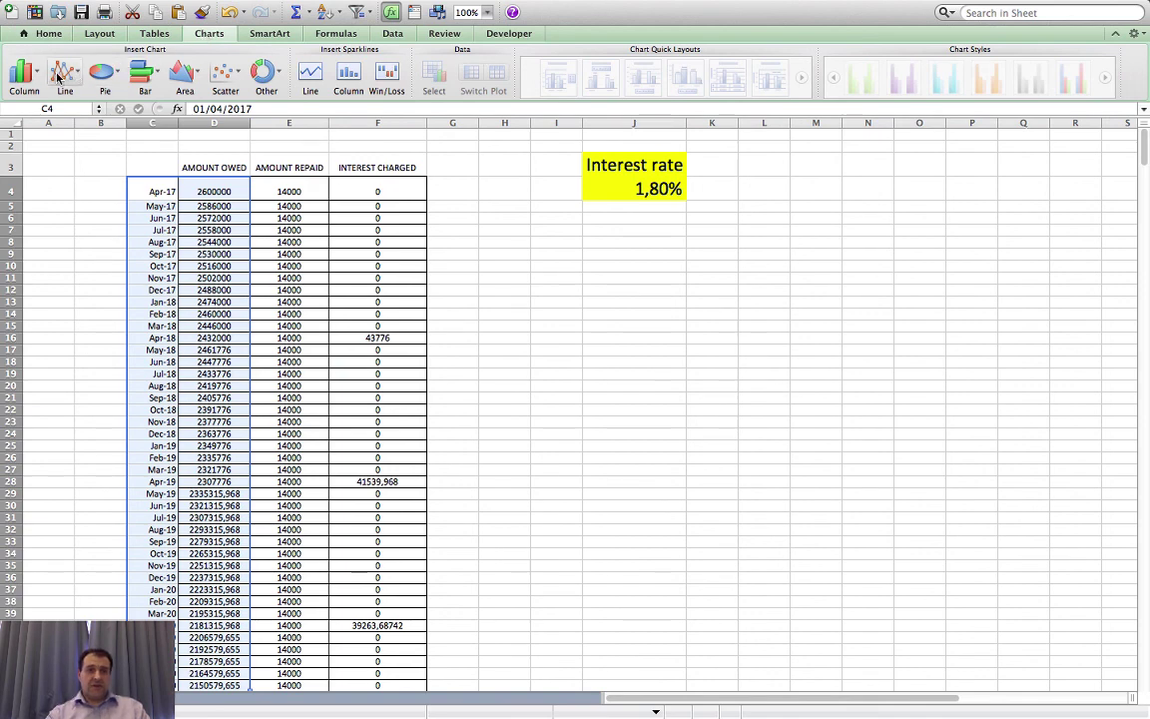
left_click(58, 76)
left_click(44, 160)
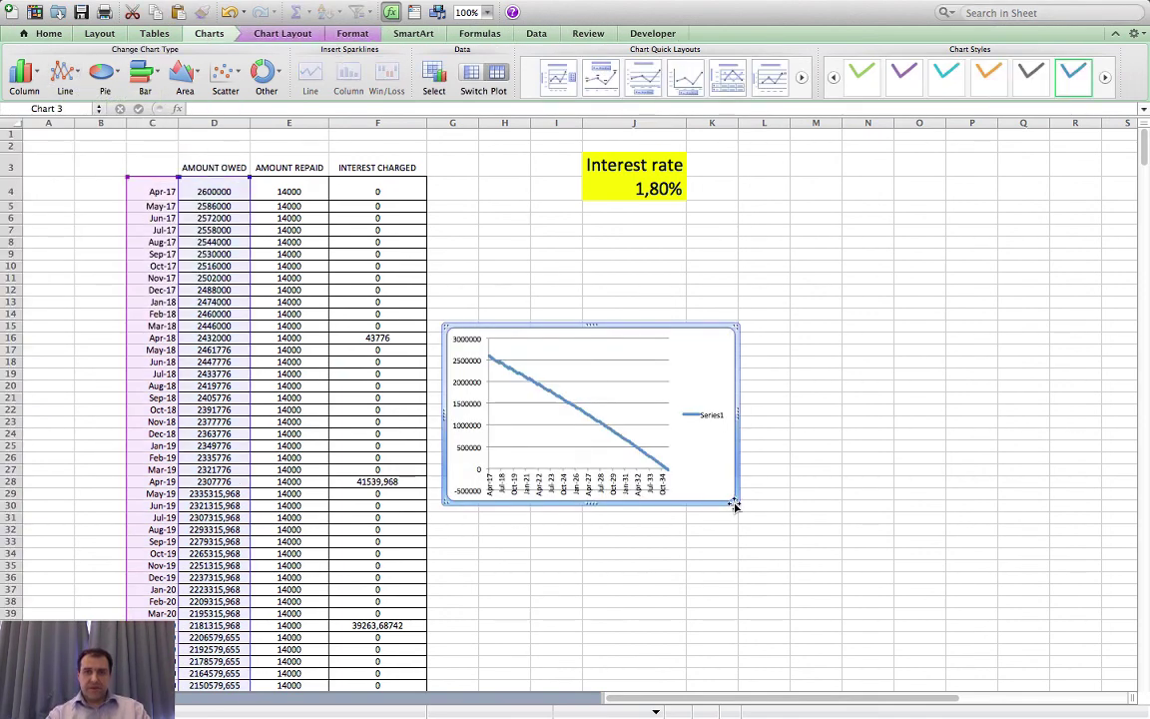
left_click_drag(730, 497, 1045, 650)
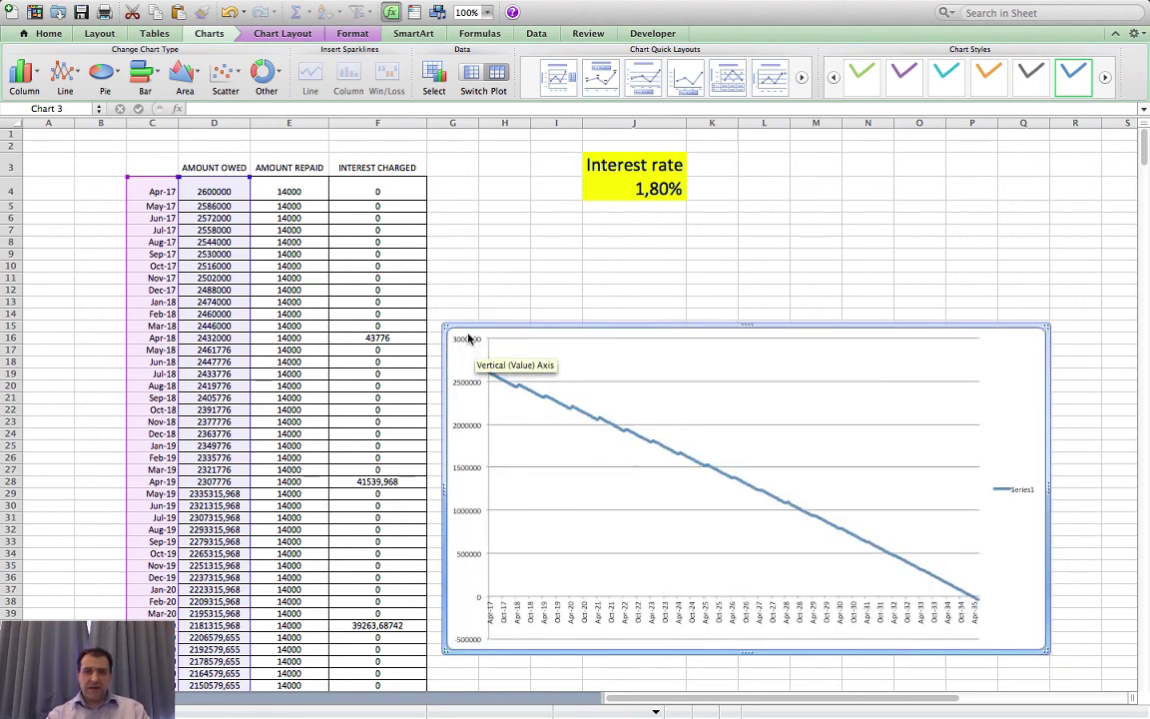
Step: Enlarge the chart to span about columns C to Q from row 3 down, and remove its legend and horizontal gridlines
left_click_drag(442, 325, 155, 169)
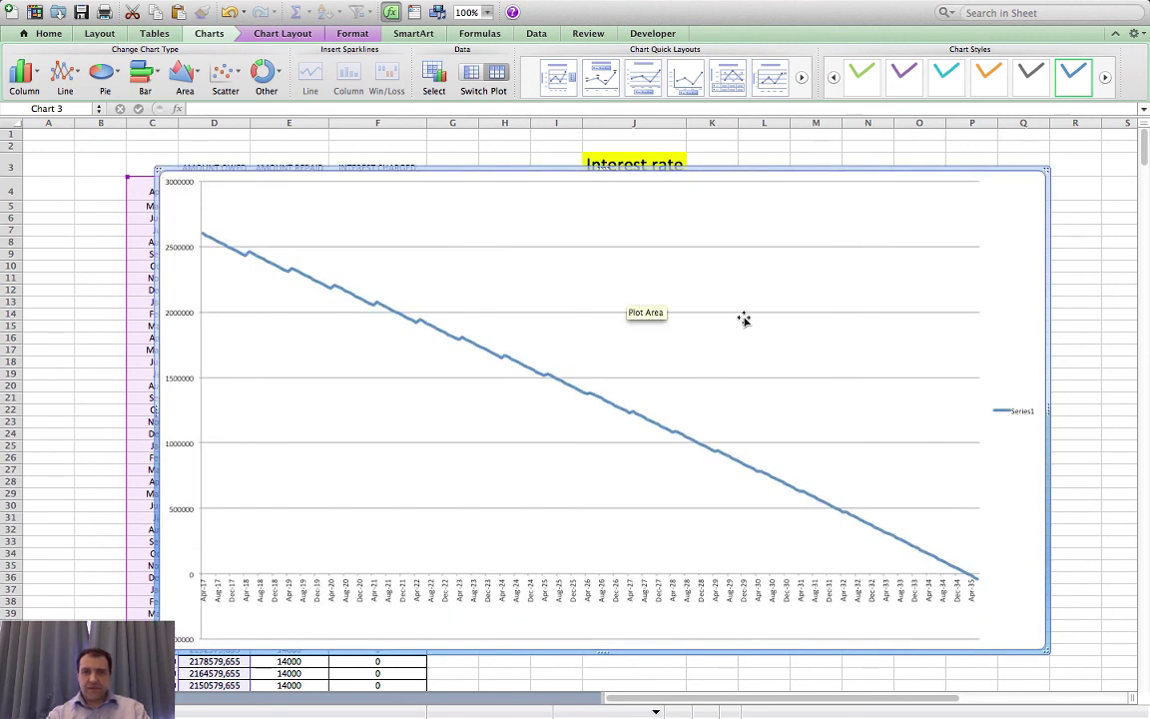
left_click(1014, 413)
key("Delete")
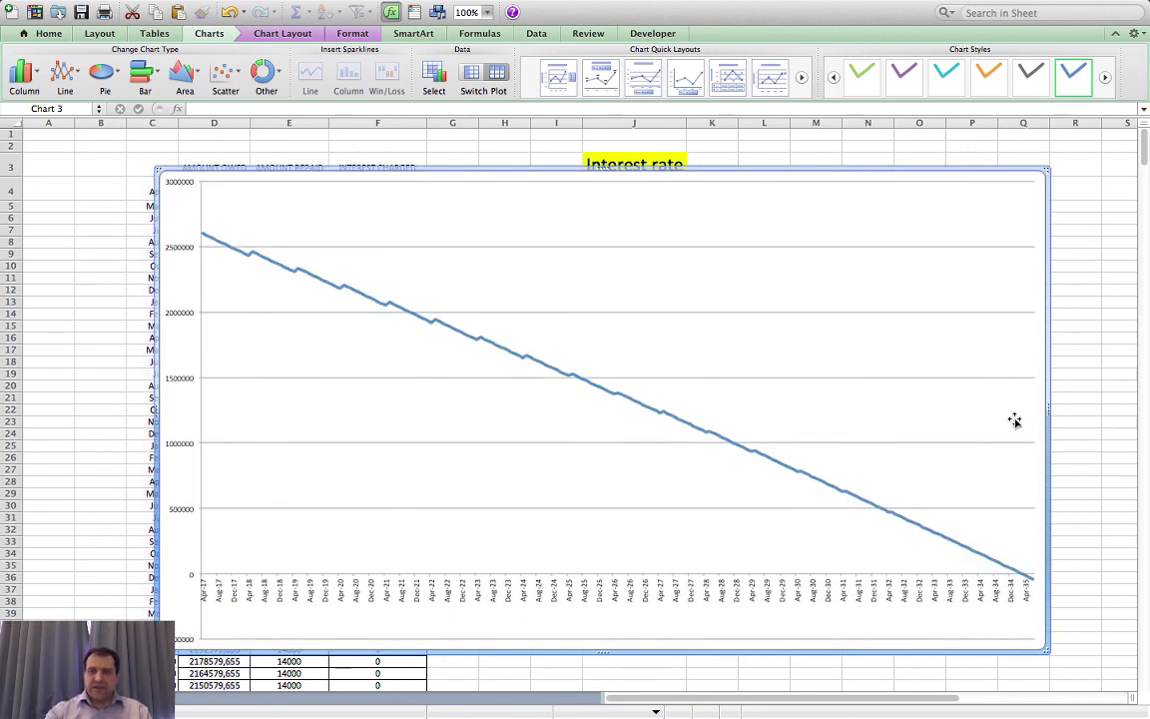
left_click(936, 316)
key("Delete")
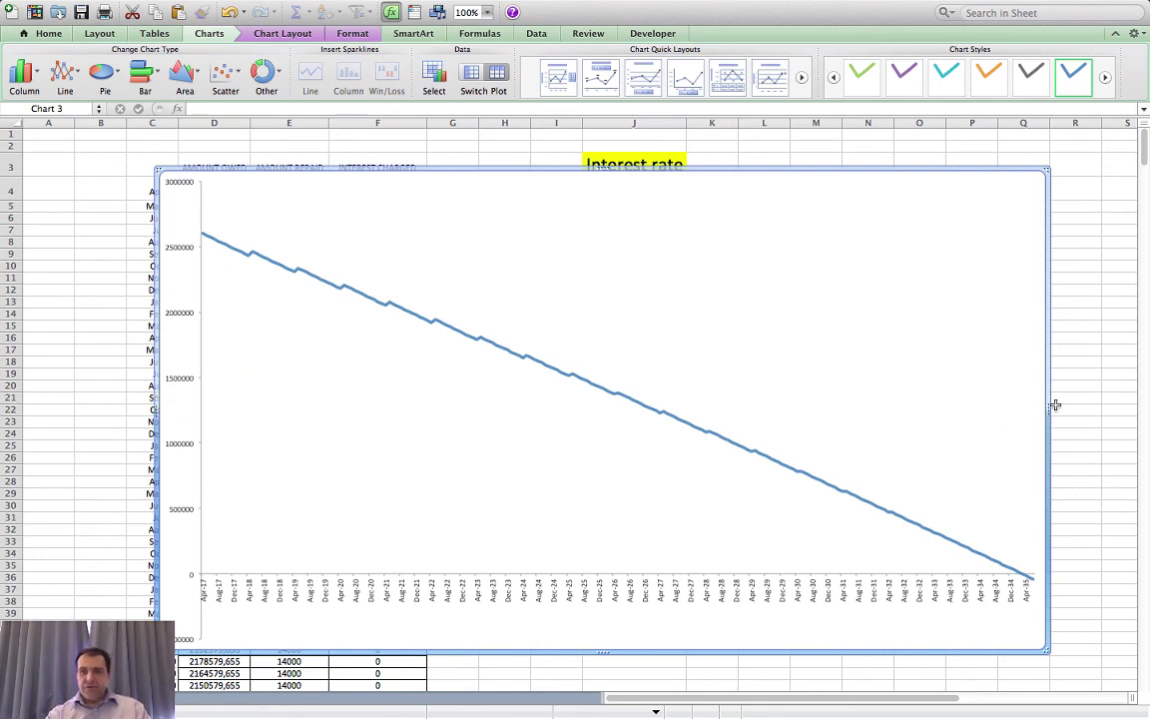
Step: Narrow the chart and place it beneath the interest rate cell, across about columns I to R starting at row 6
left_click_drag(1048, 408, 675, 404)
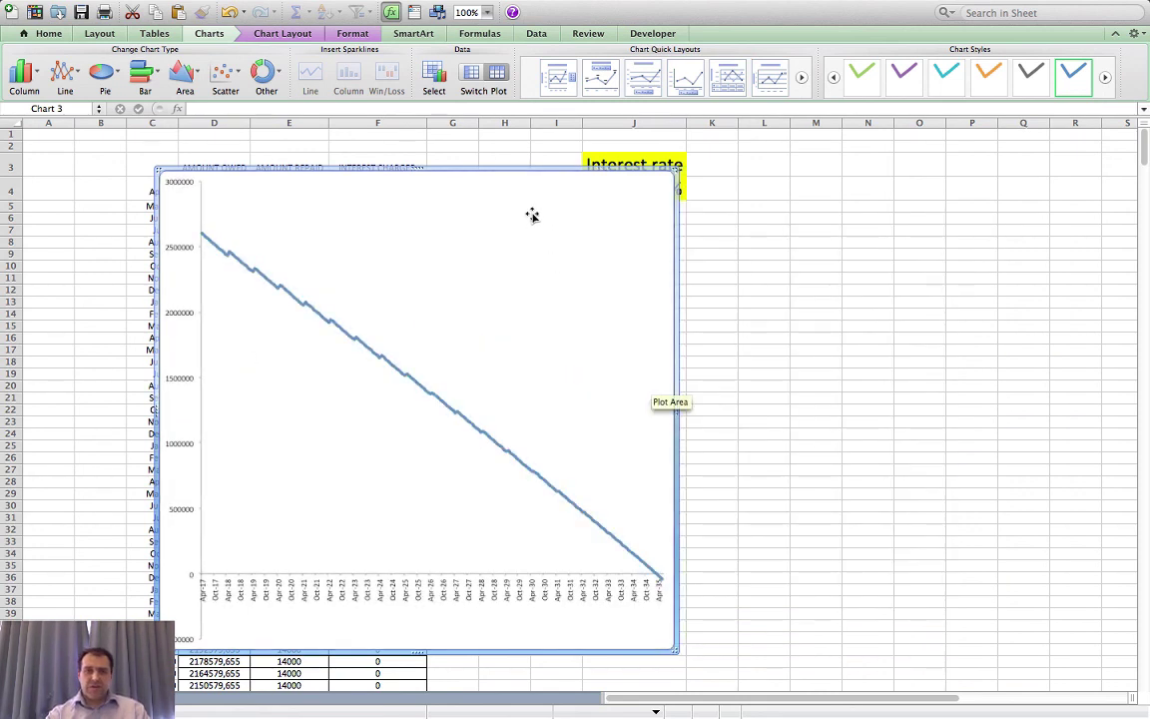
left_click_drag(525, 170, 932, 221)
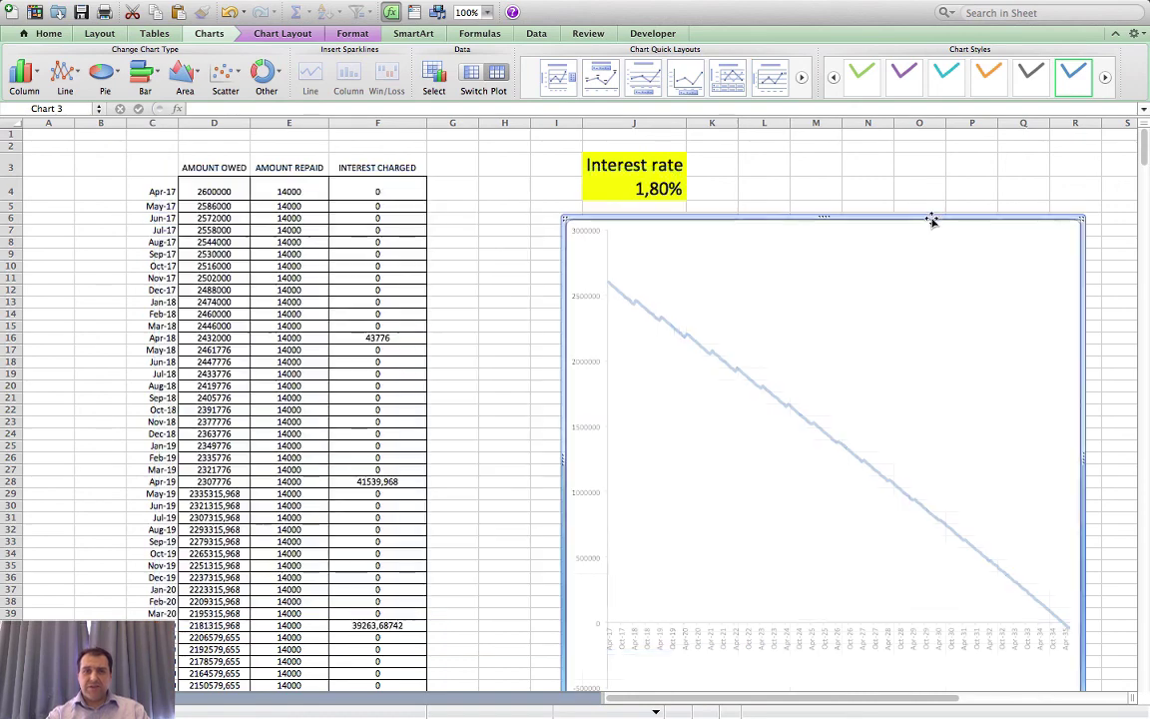
Step: Set the yearly interest rate in J4 to 5% and examine the charted balance curve
left_click(654, 188)
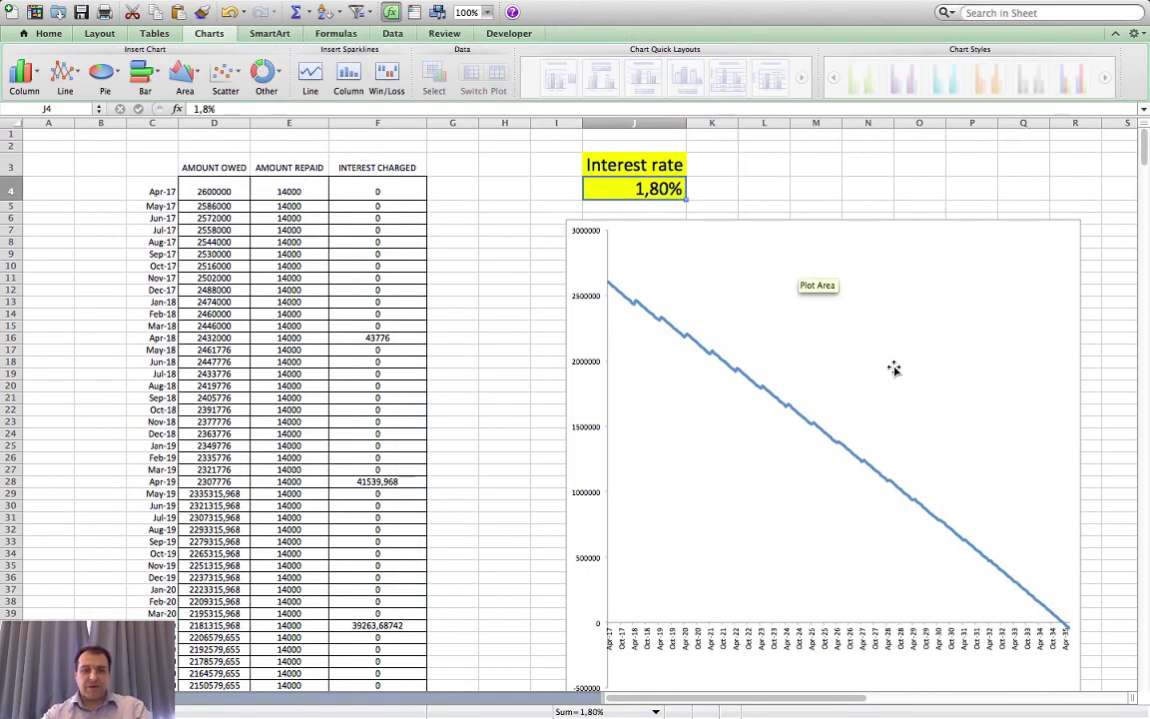
type("5")
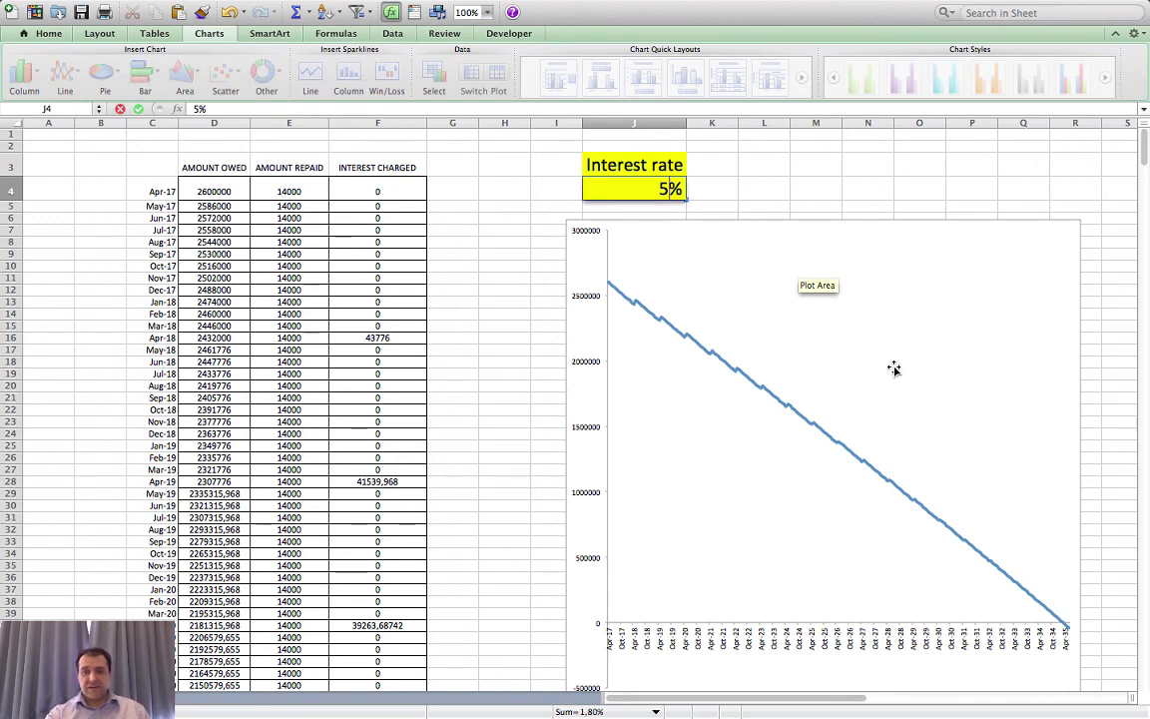
key("Return")
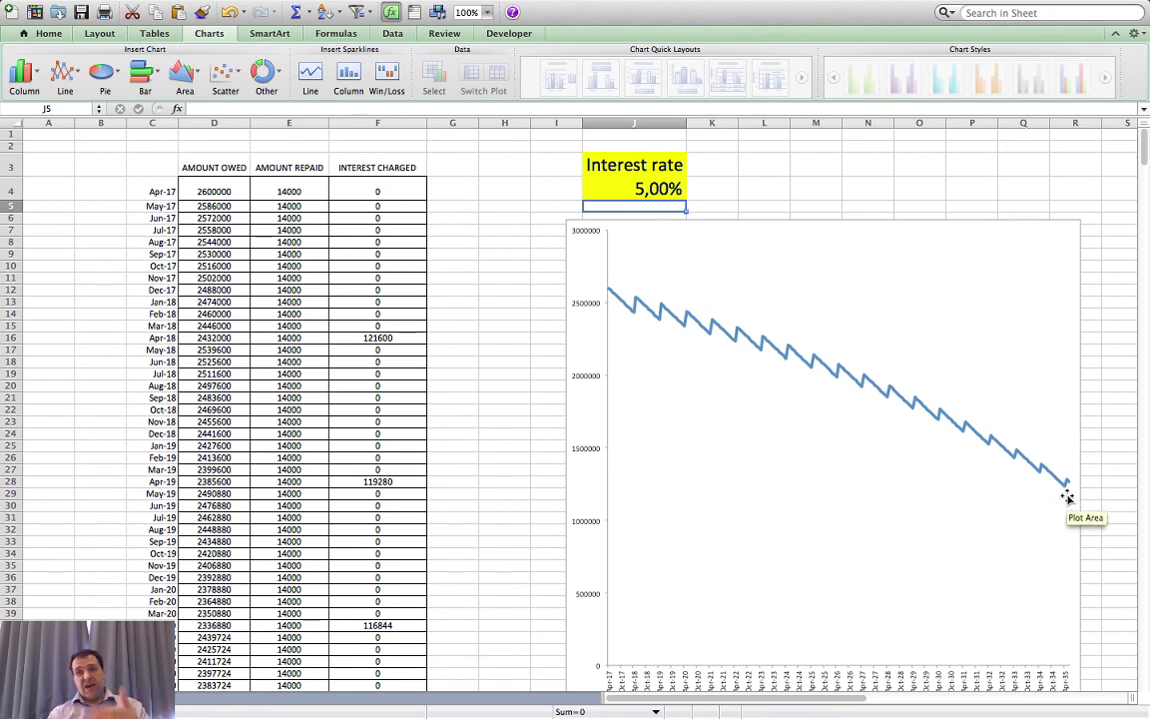
mouse_move(892, 396)
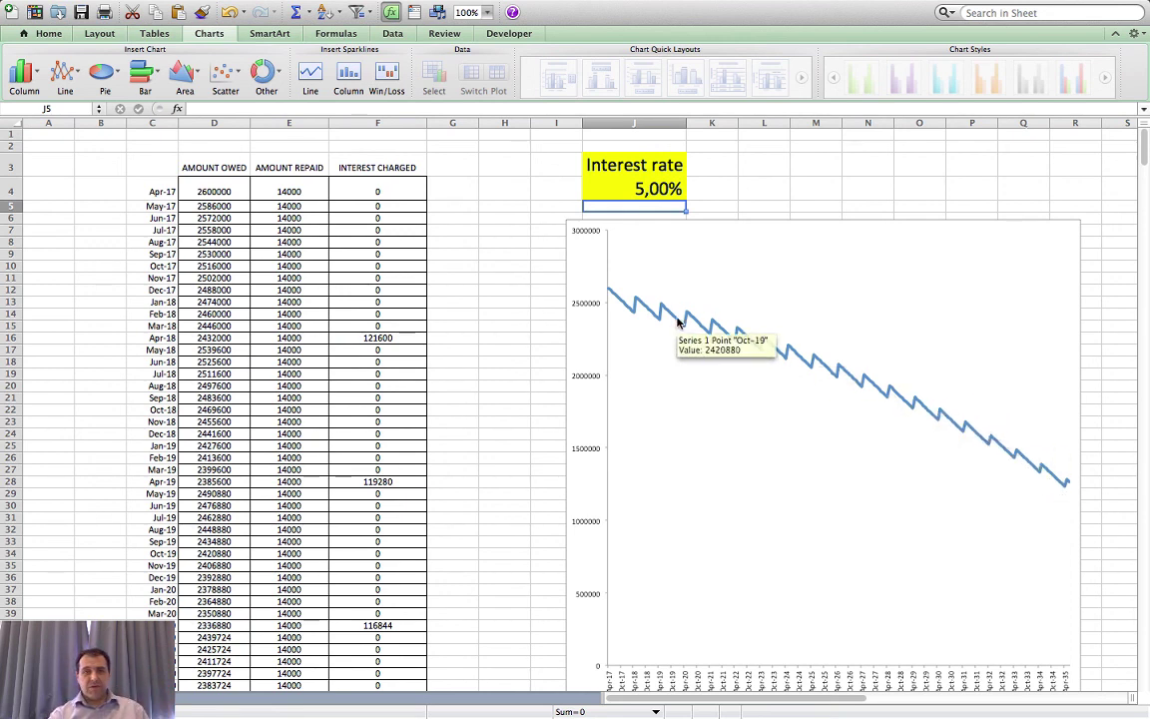
Step: Set the monthly repayment in E4 to 20000
left_click(278, 192)
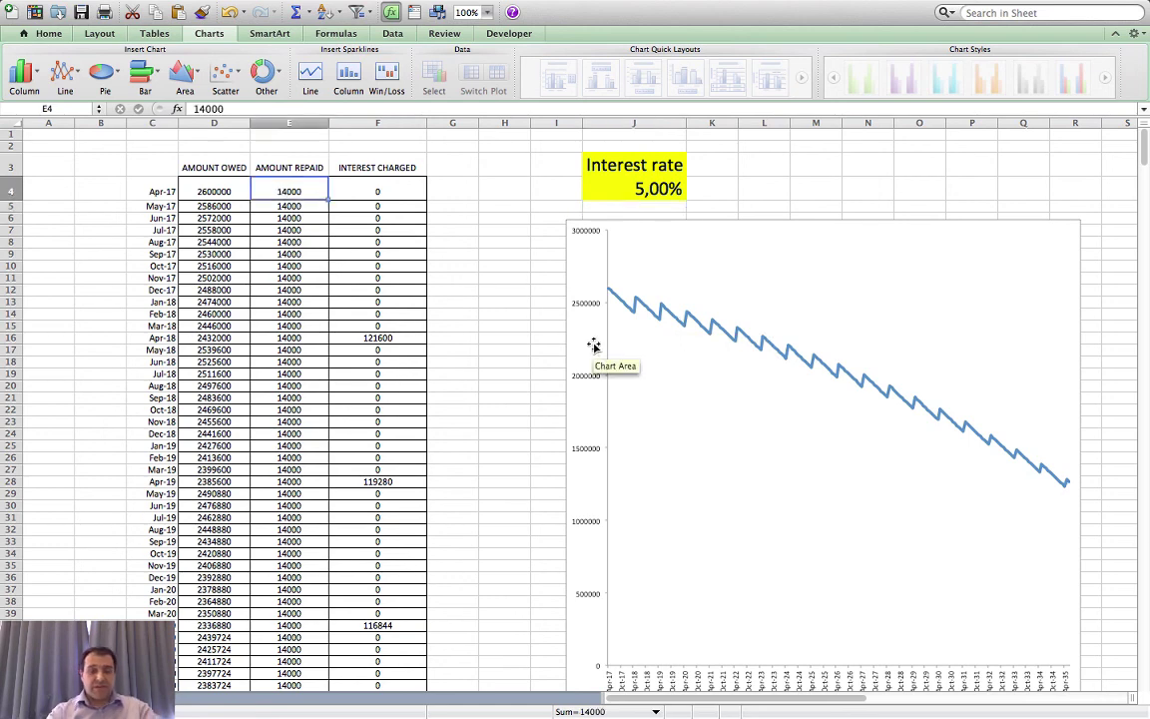
type("2")
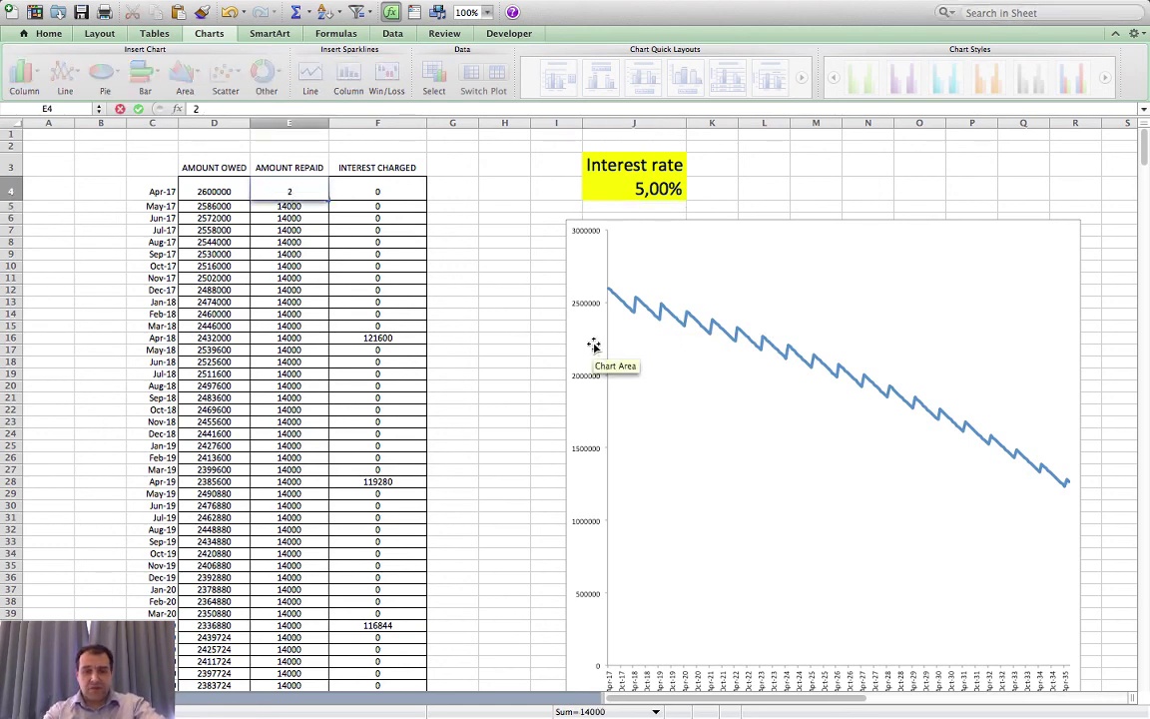
type("000")
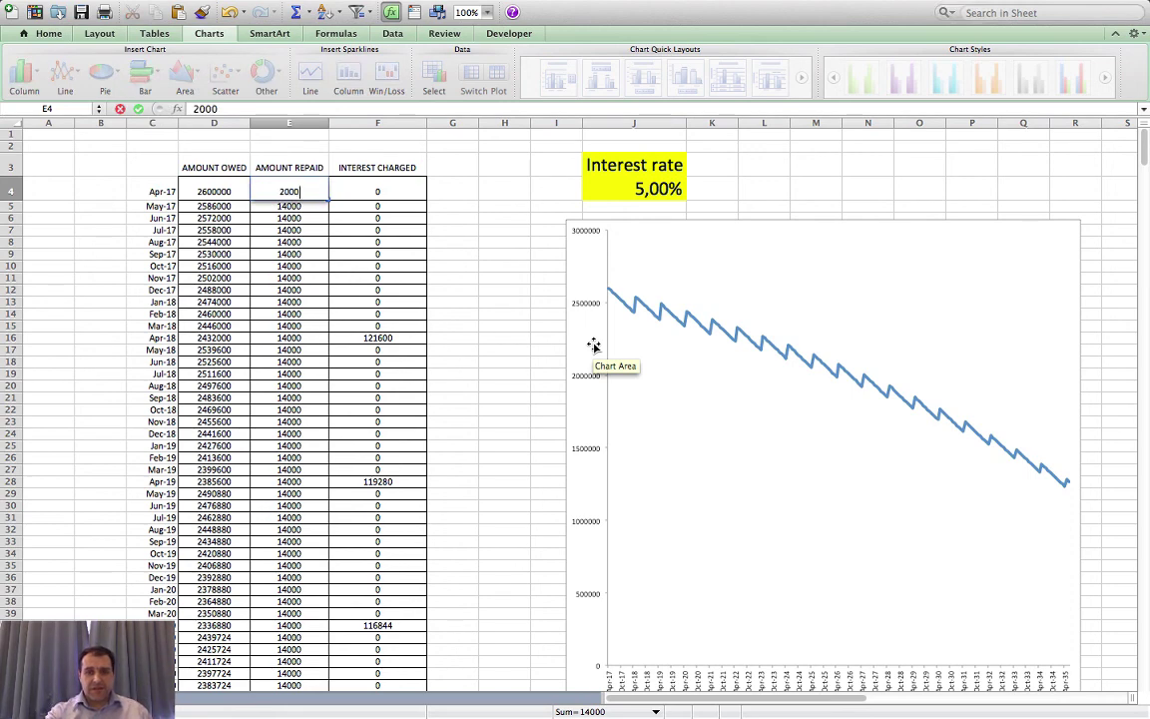
type("0")
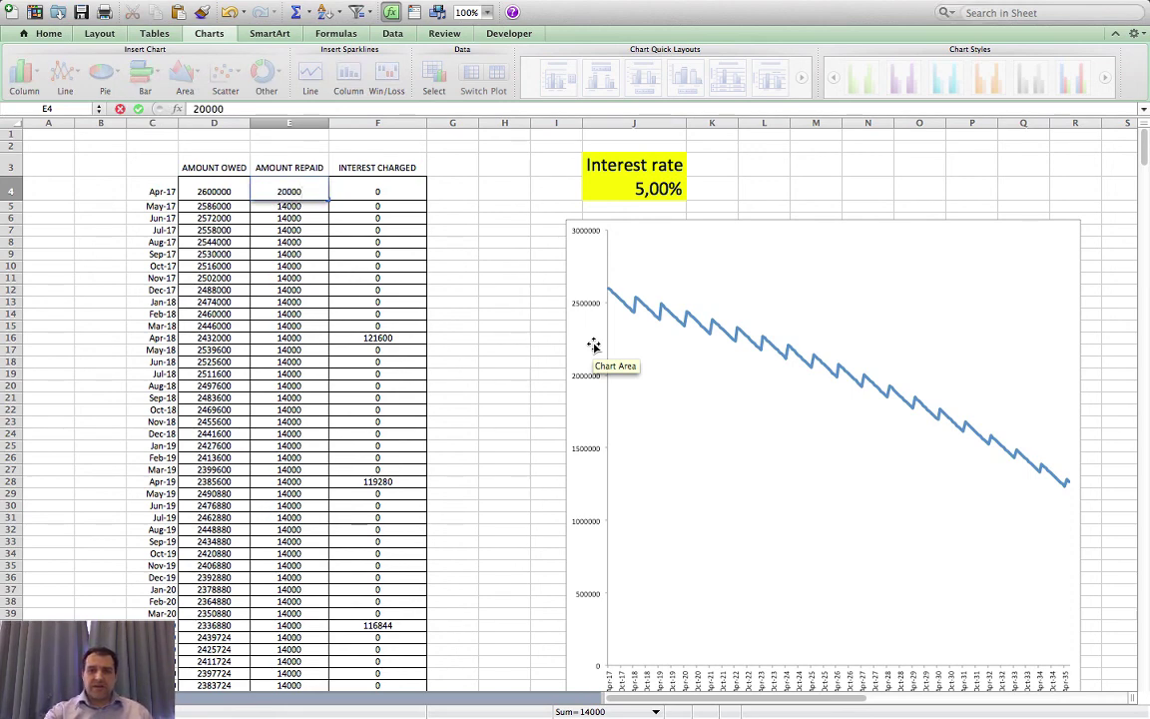
key("Return")
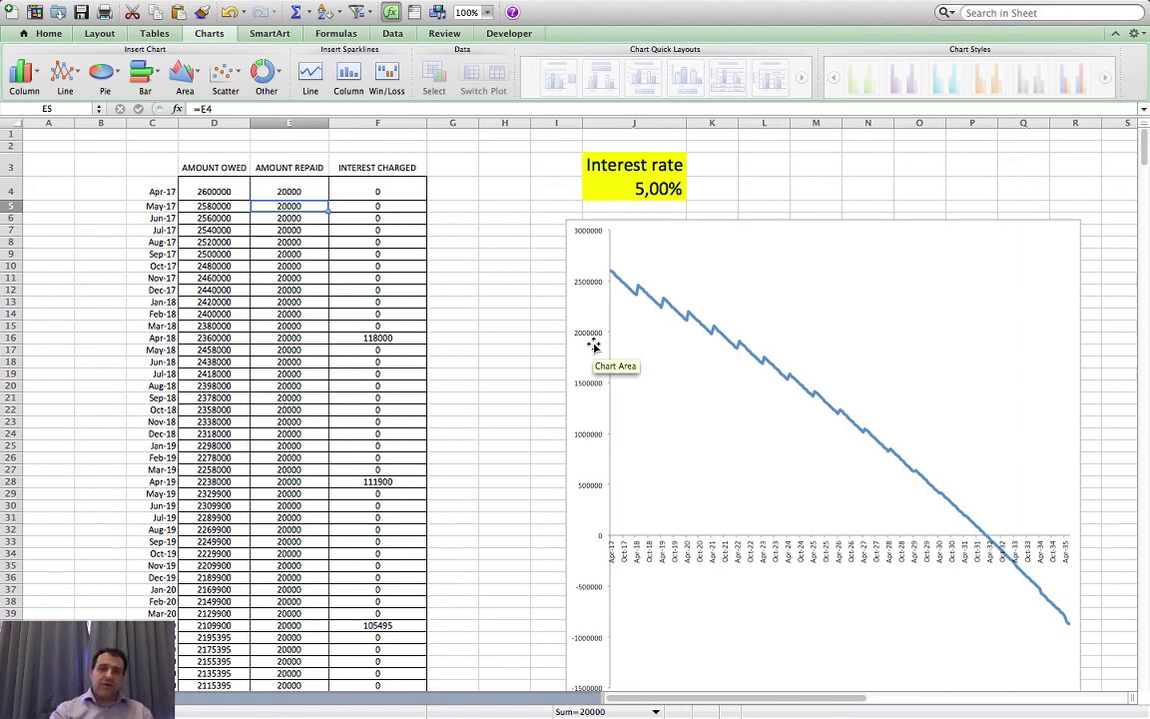
Step: Set the starting loan amount in D4 to 2400000
left_click(221, 193)
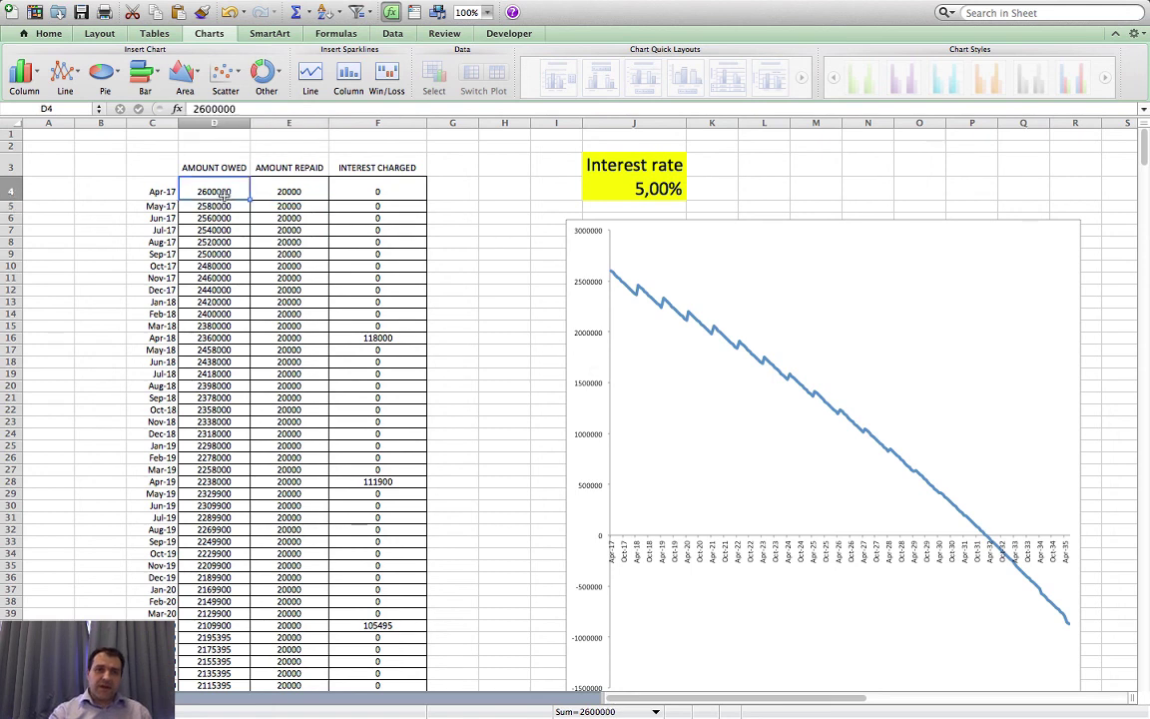
type("24")
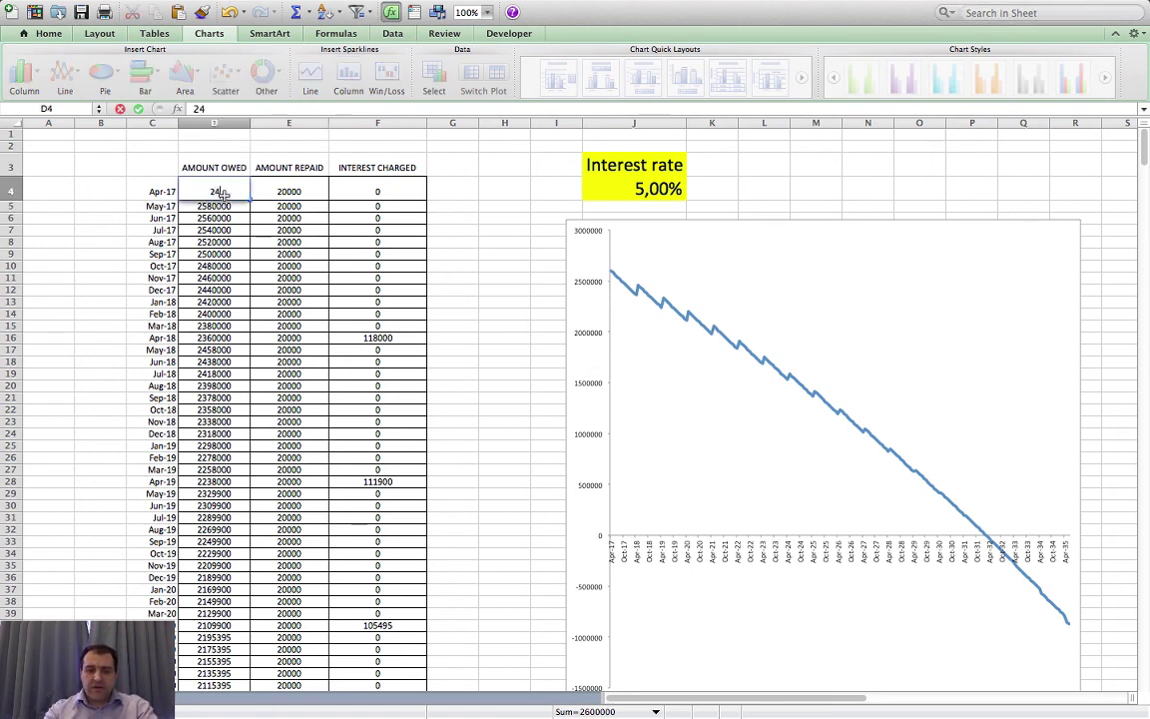
type("00000")
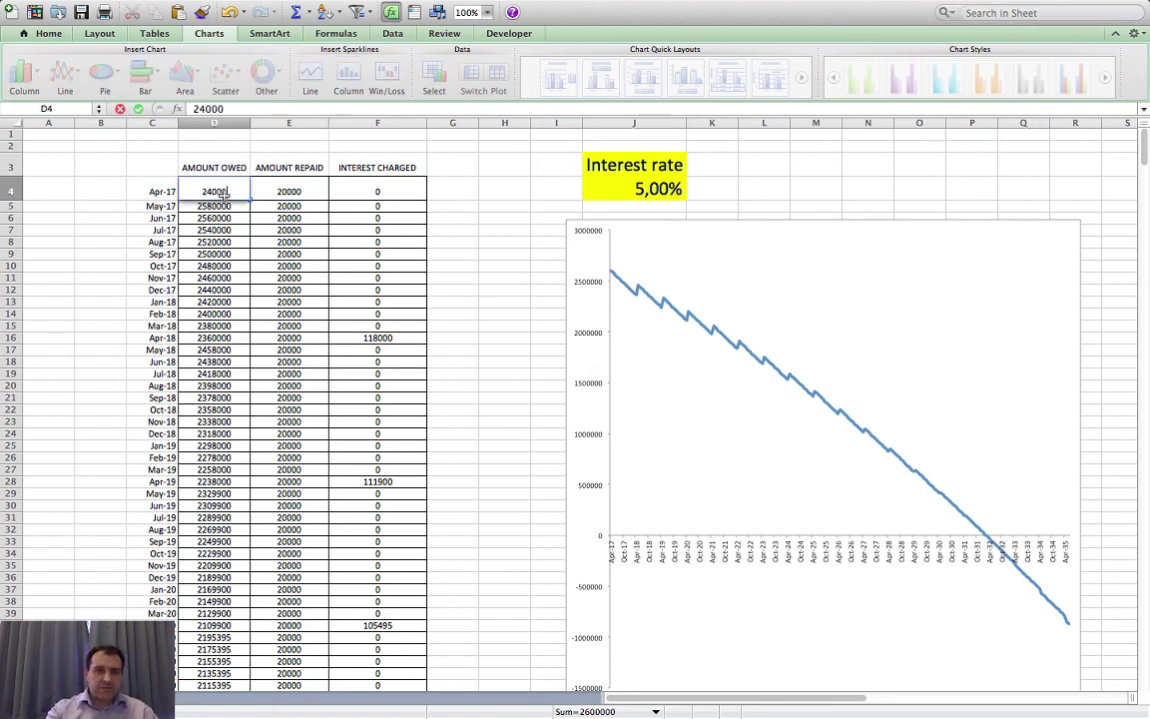
key("Return")
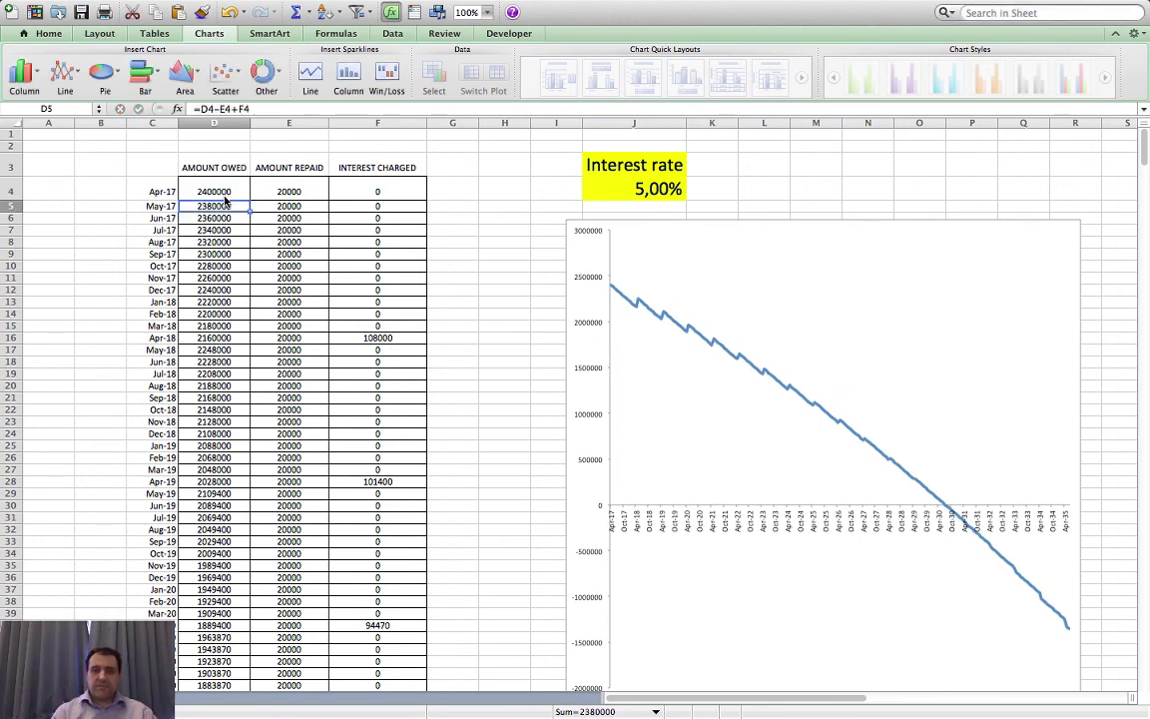
Step: Try yearly interest rates of 6% and 10% in J4 to compare their effect on the chart
left_click(640, 190)
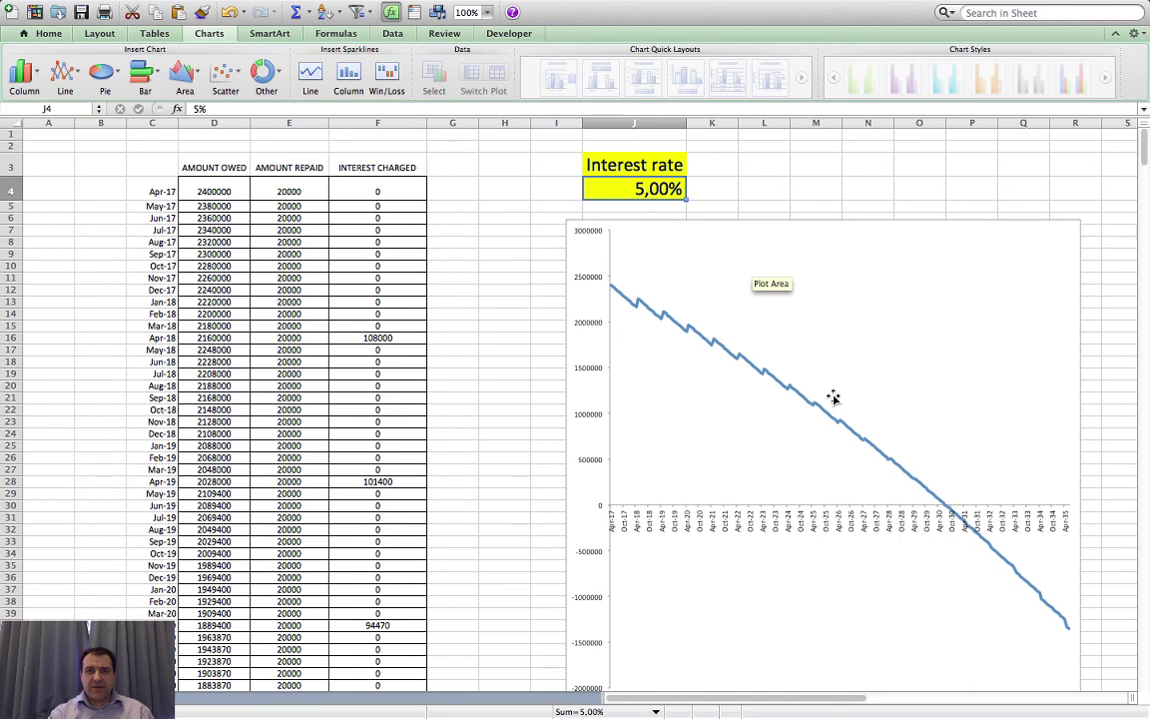
type("6")
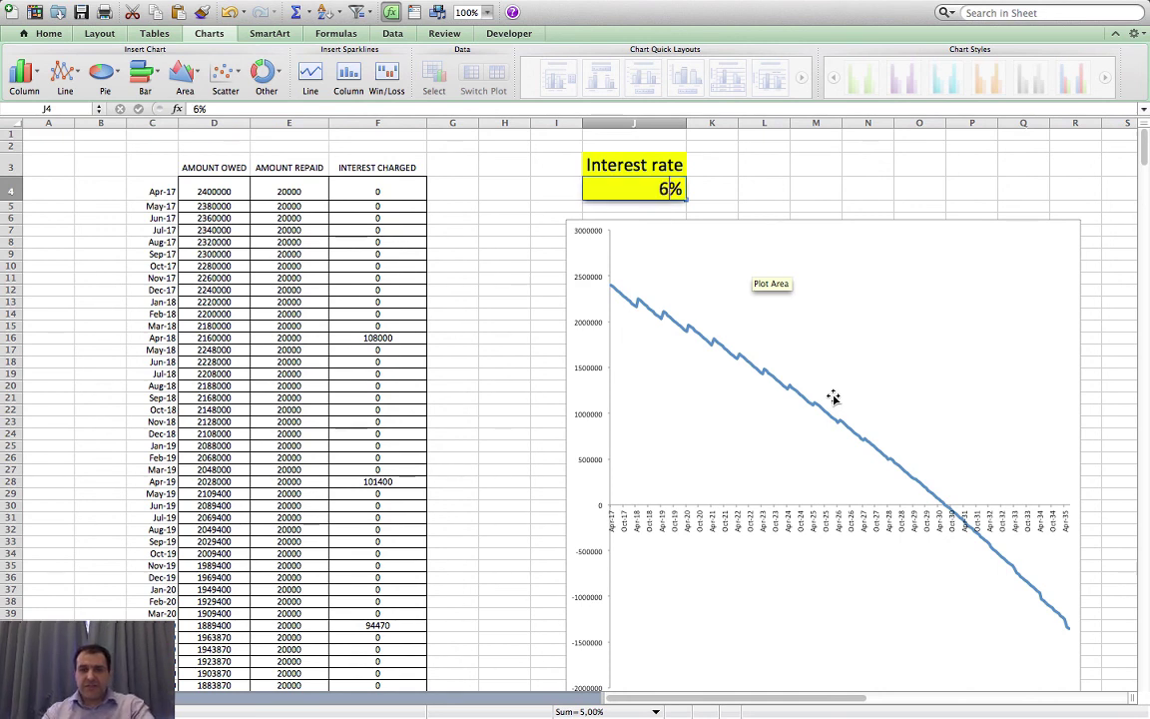
key("Return")
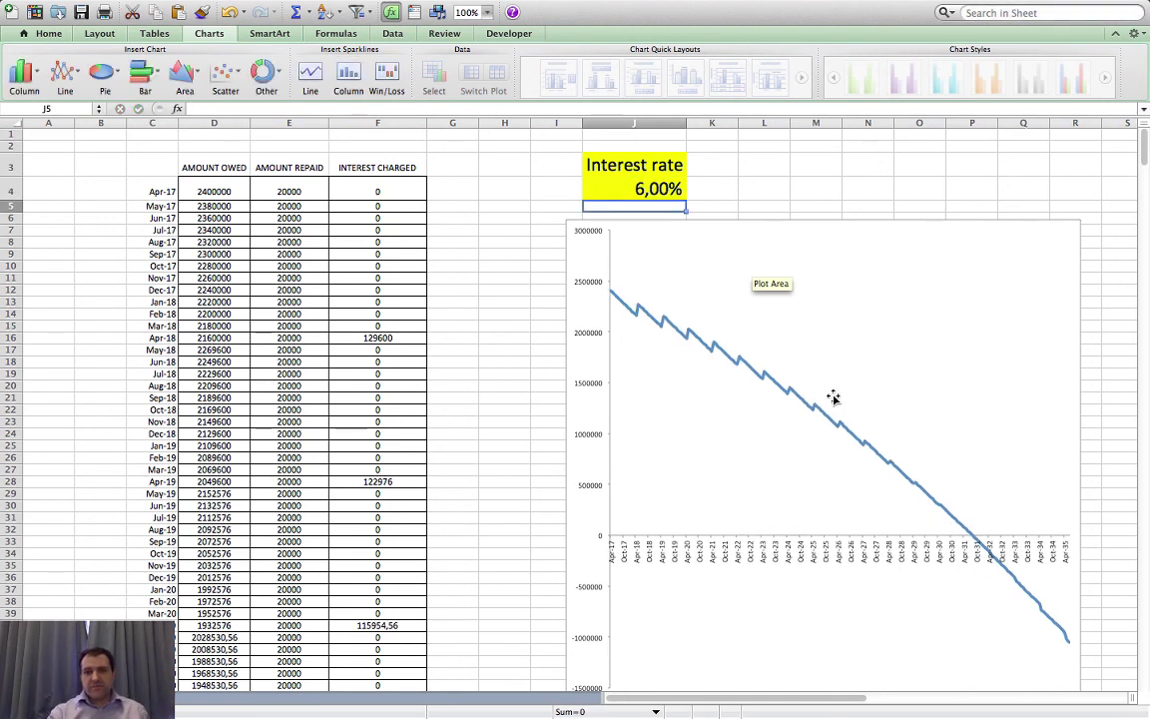
left_click(661, 191)
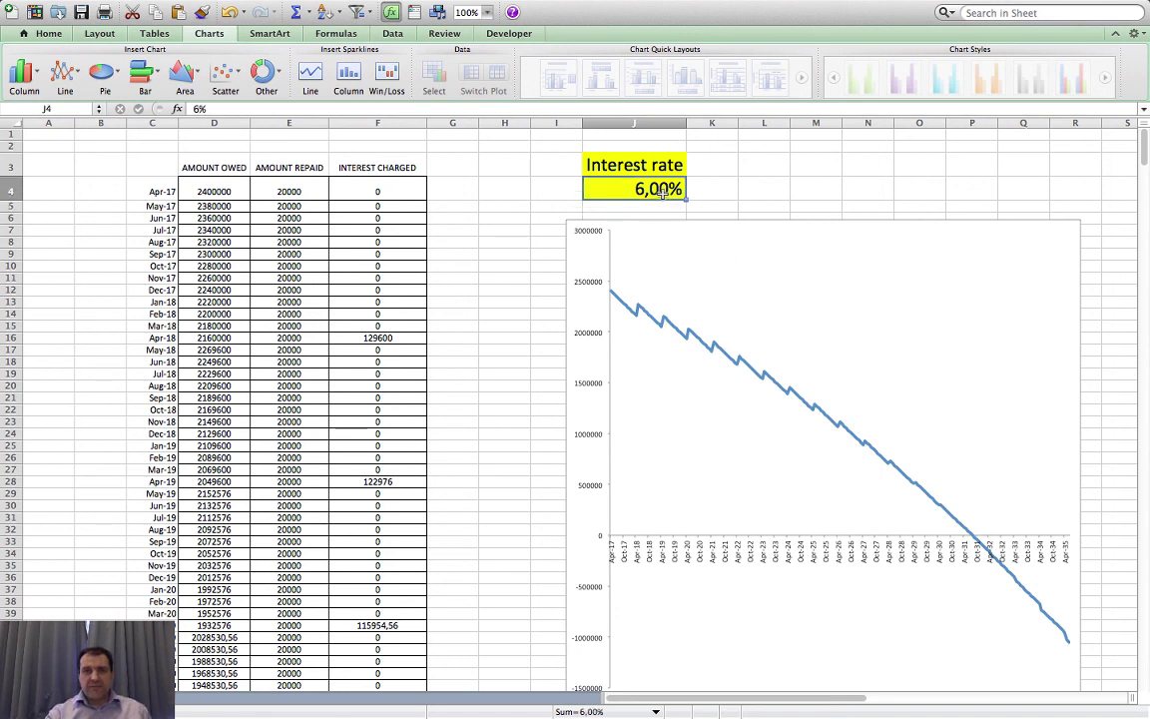
type("10")
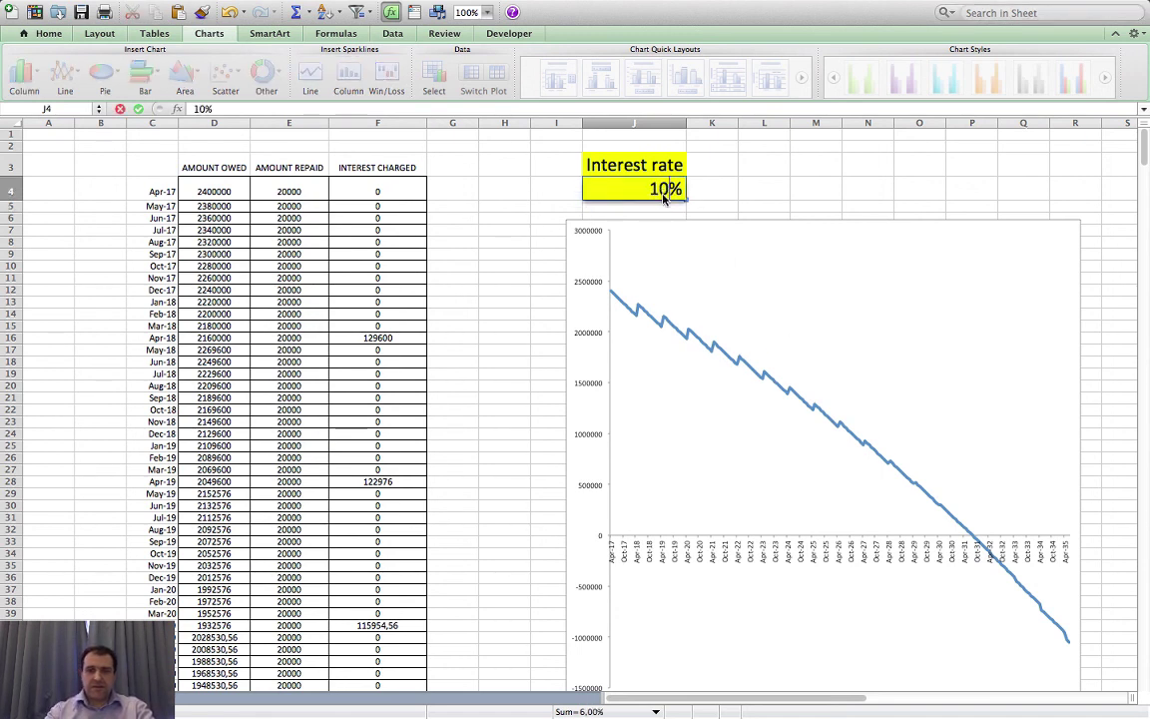
key("Return")
Step: Set the yearly interest rate in J4 to 1,5%
left_click(661, 190)
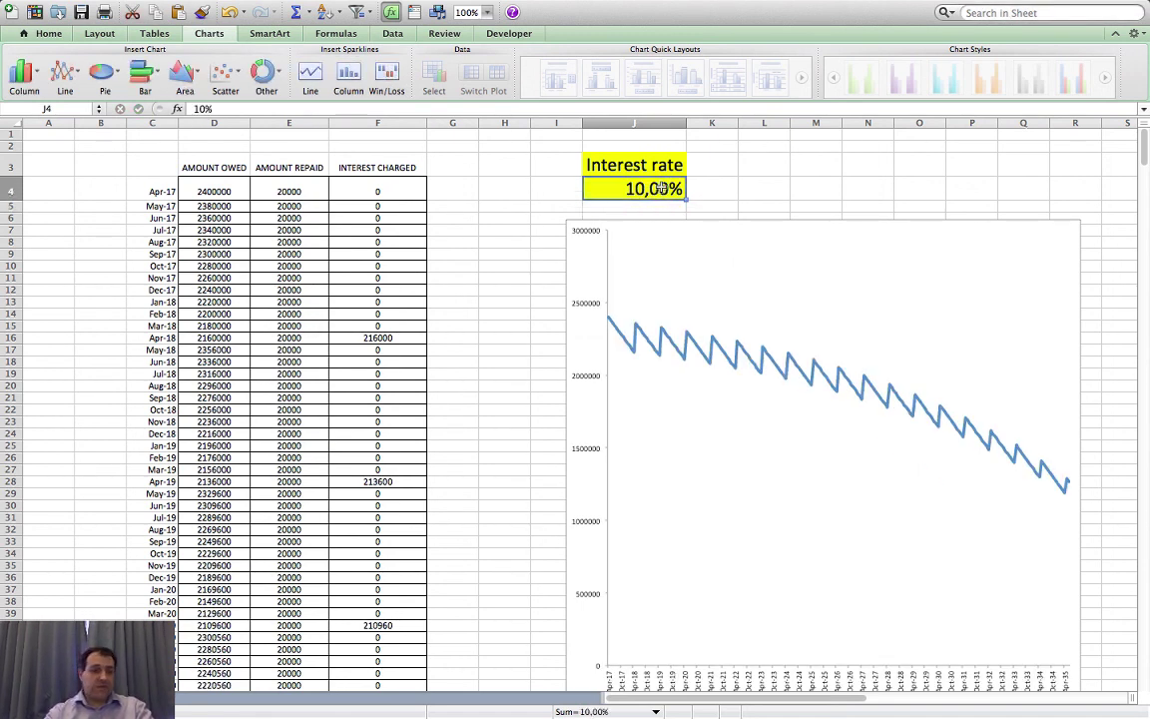
type("1,5")
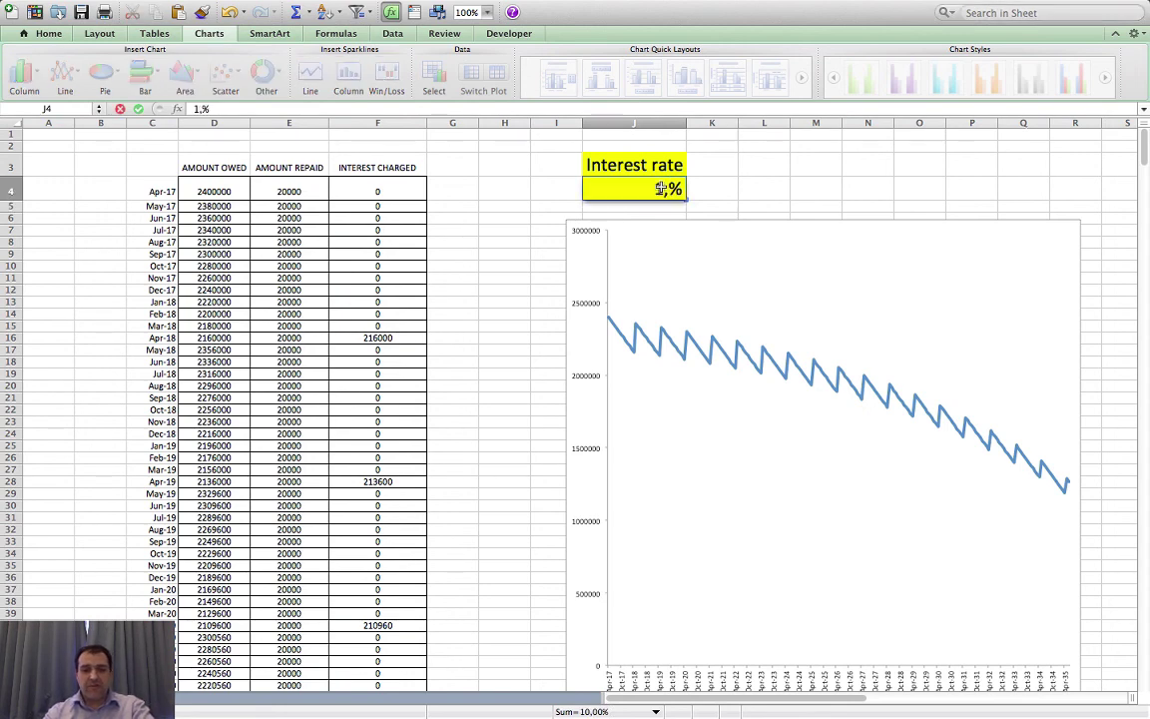
key("Return")
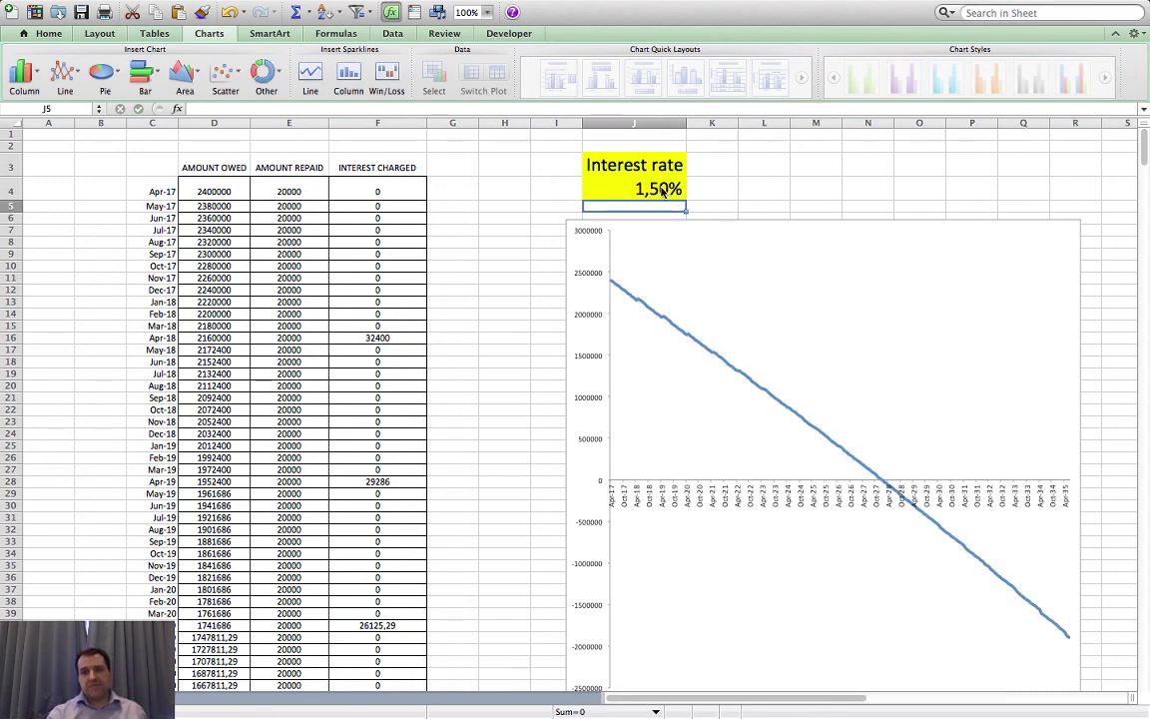